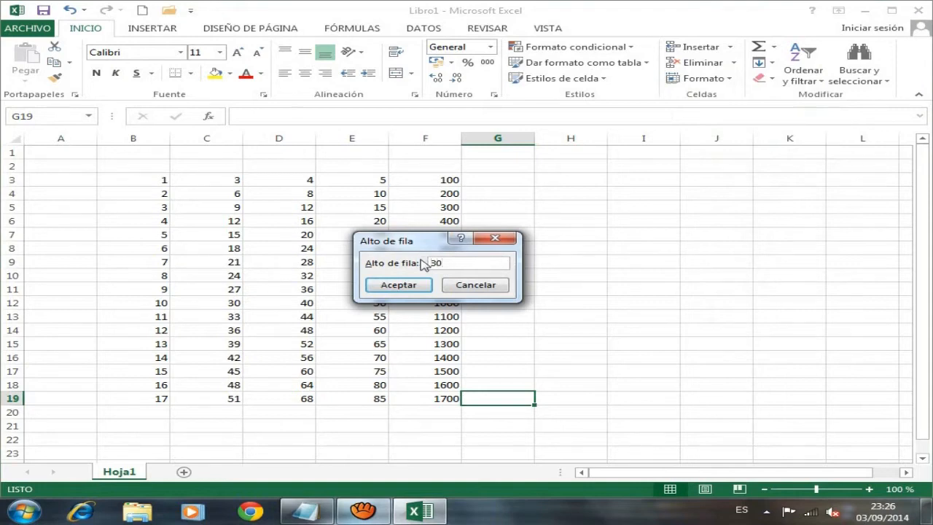
# - Apply the height of 30 to row 19 and set the width of column G to 30
pyautogui.click(407, 287)
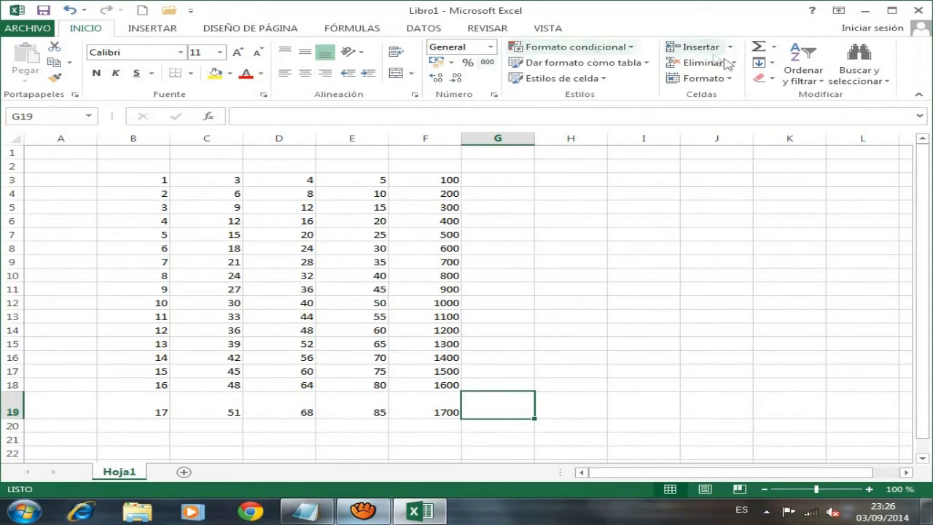
pyautogui.click(705, 78)
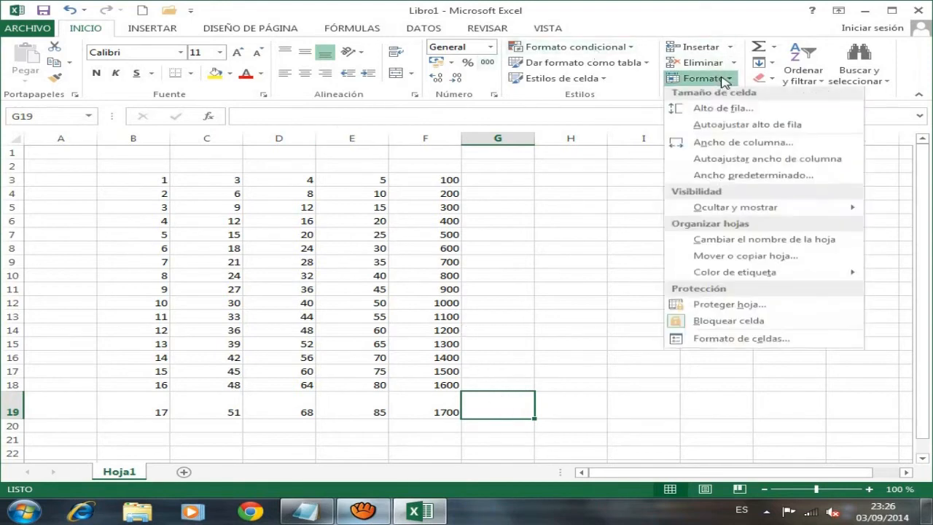
pyautogui.rightClick(735, 150)
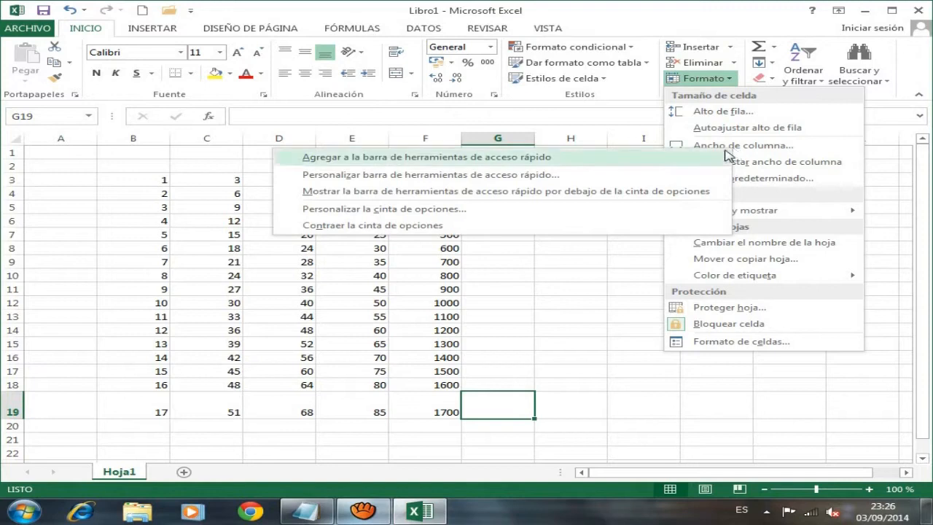
pyautogui.press('Escape')
pyautogui.click(750, 152)
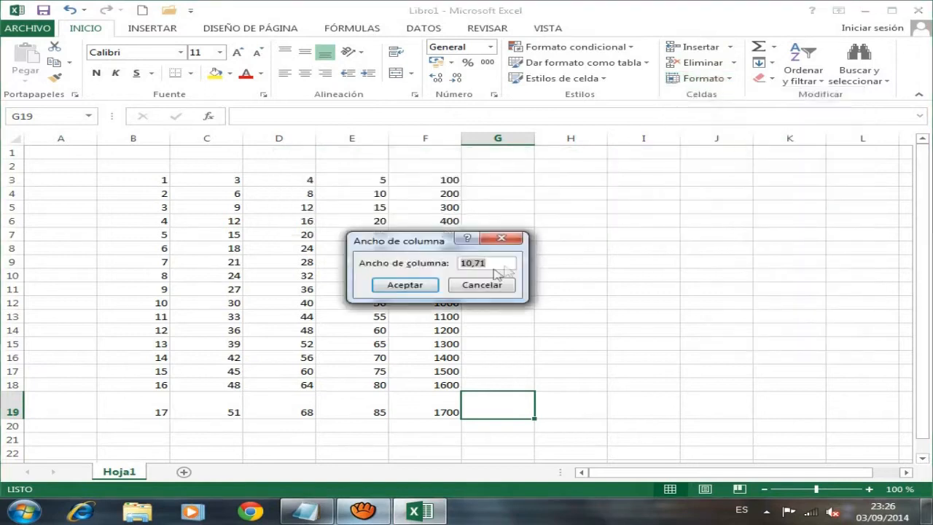
pyautogui.click(469, 263)
pyautogui.doubleClick(469, 263)
pyautogui.write('30')
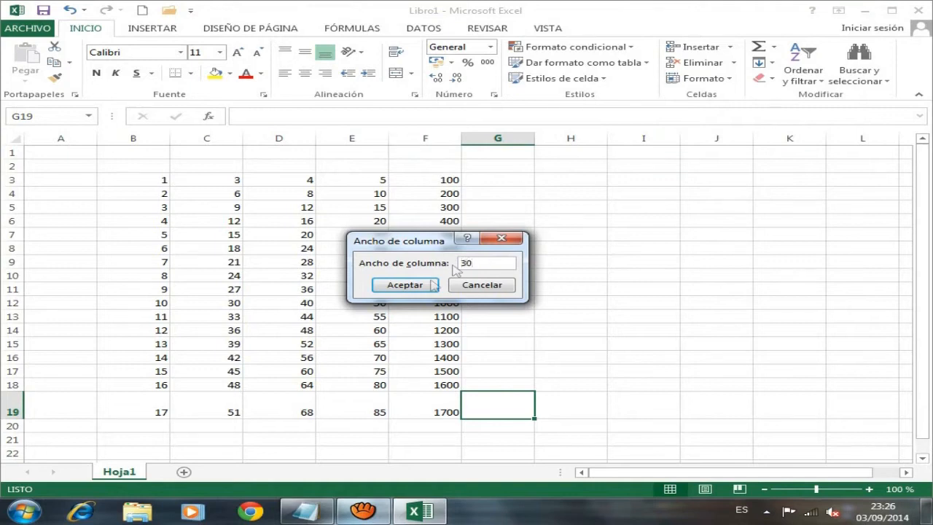
pyautogui.click(406, 284)
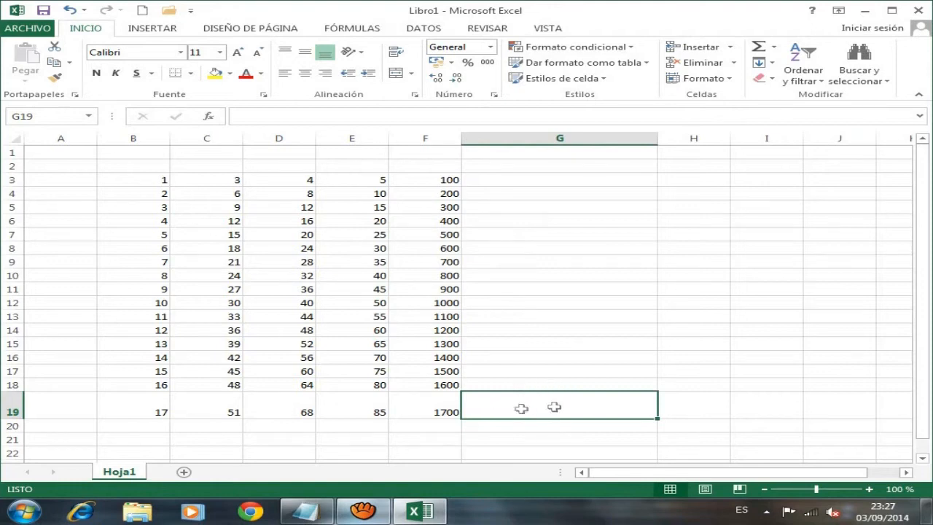
pyautogui.click(729, 82)
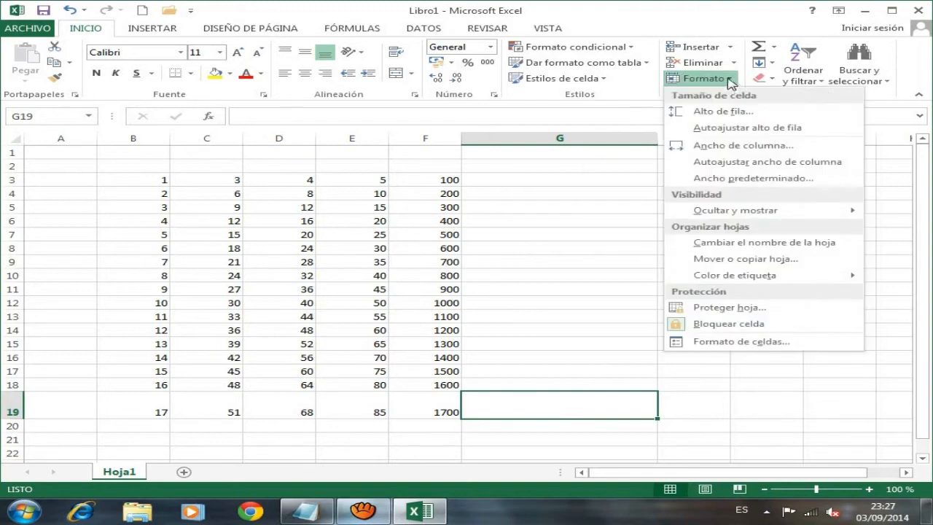
pyautogui.click(729, 82)
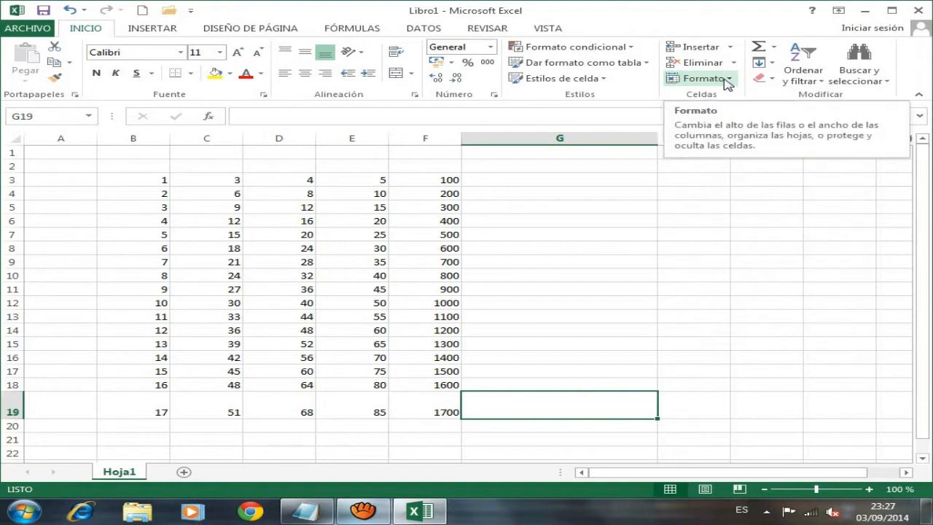
# - Switch to the Notepad class notes and highlight section 2 on autofitting columns and rows
pyautogui.click(321, 514)
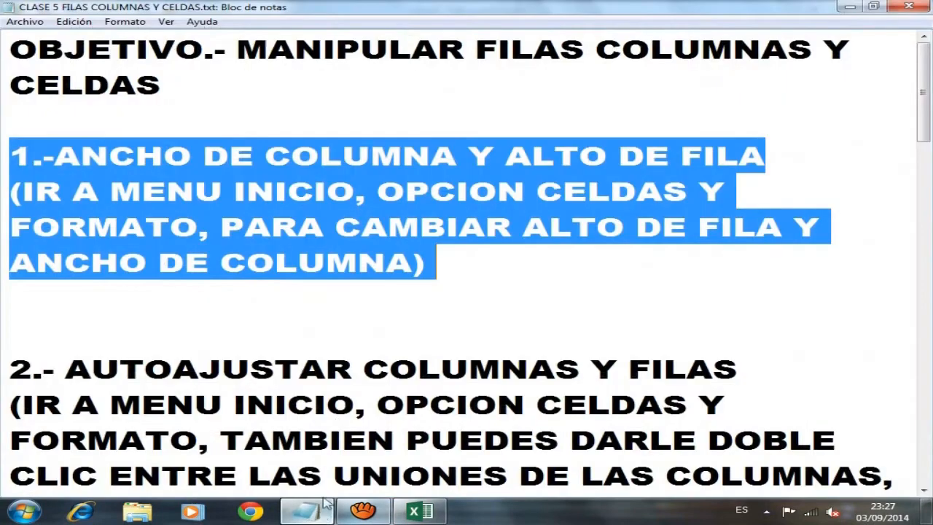
pyautogui.moveTo(925, 131); pyautogui.dragTo(929, 167)
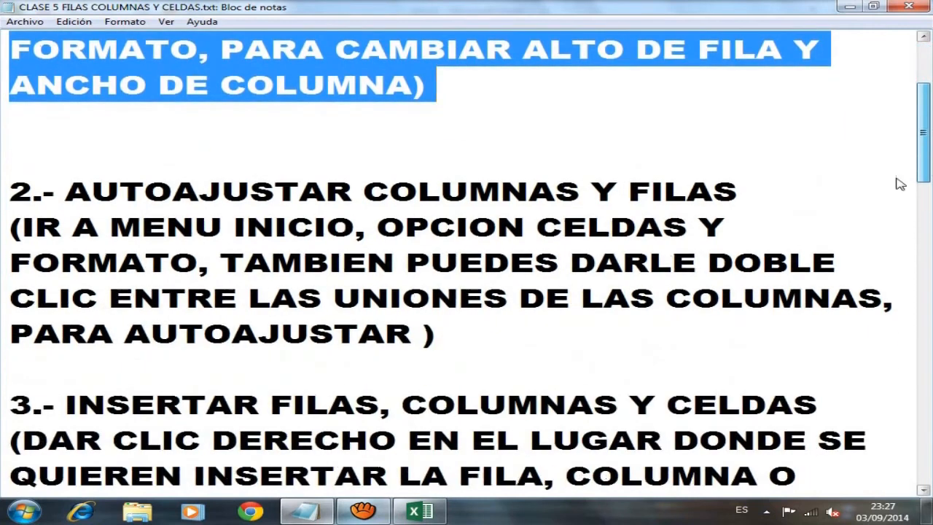
pyautogui.moveTo(9, 191); pyautogui.dragTo(454, 326)
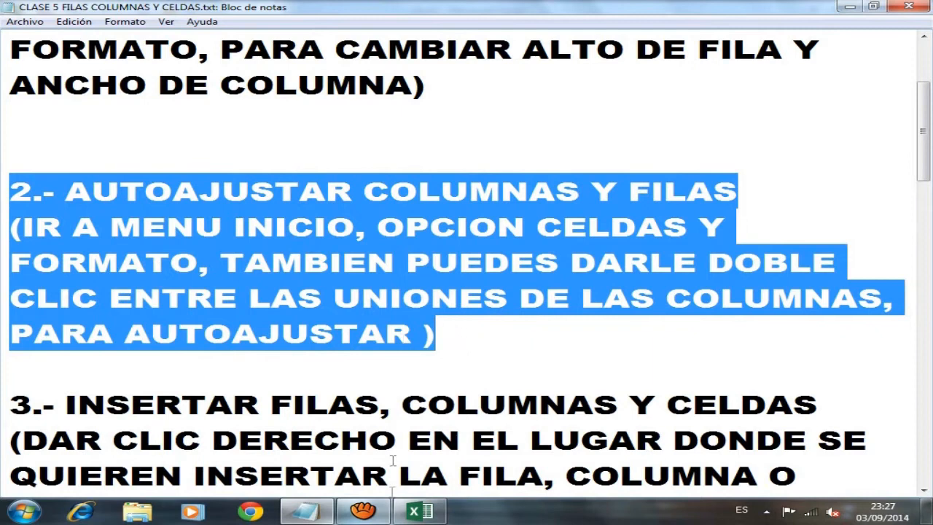
# - Switch back to the Excel workbook and enter NUMERACIONES in cell A3
pyautogui.click(412, 515)
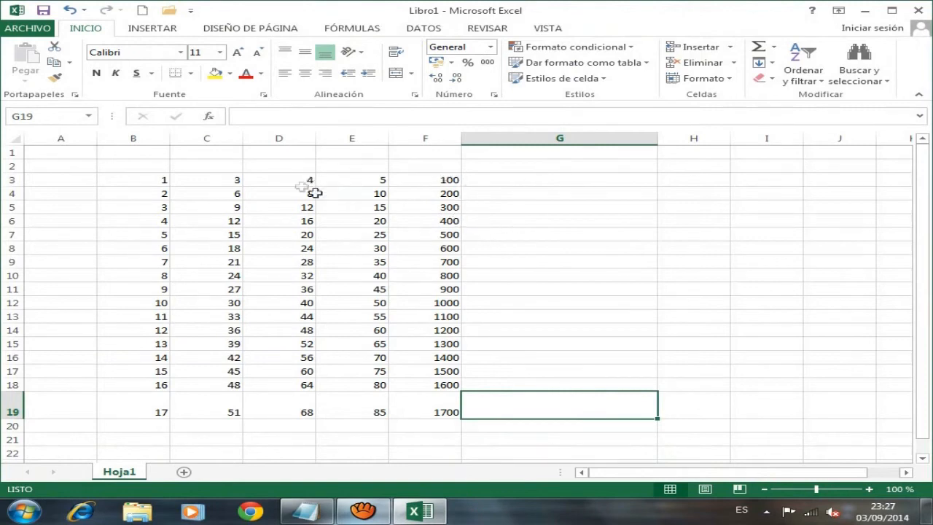
pyautogui.click(77, 177)
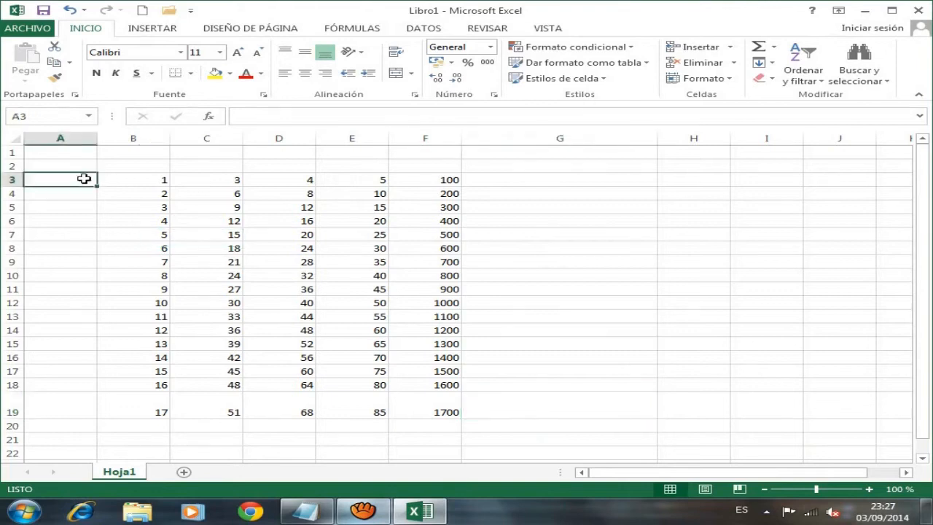
pyautogui.write('NUMER')
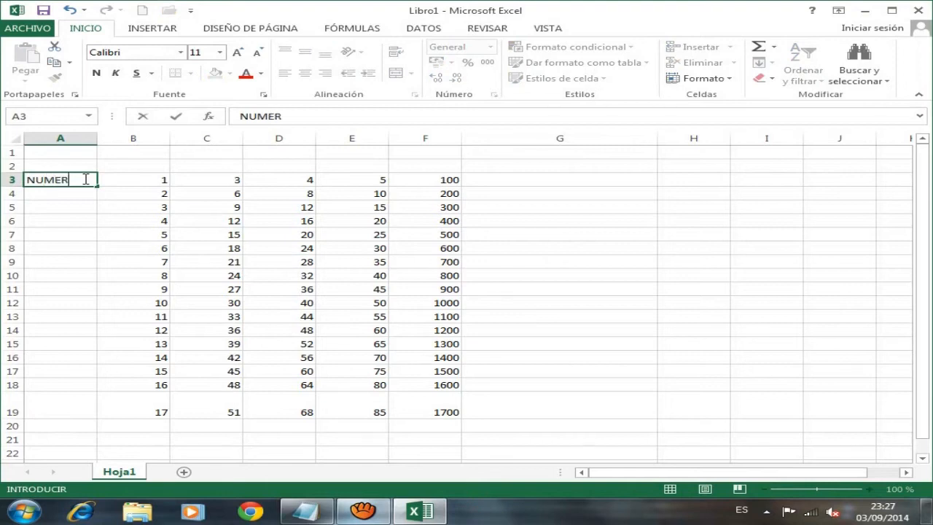
pyautogui.write('ACIONES')
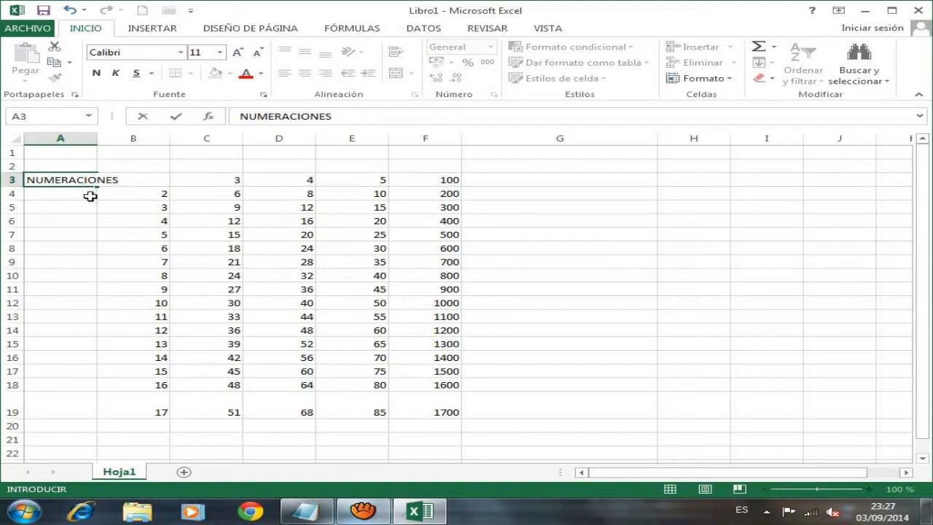
pyautogui.click(89, 196)
# - Autofit the height of row 3 from cell A3
pyautogui.click(77, 180)
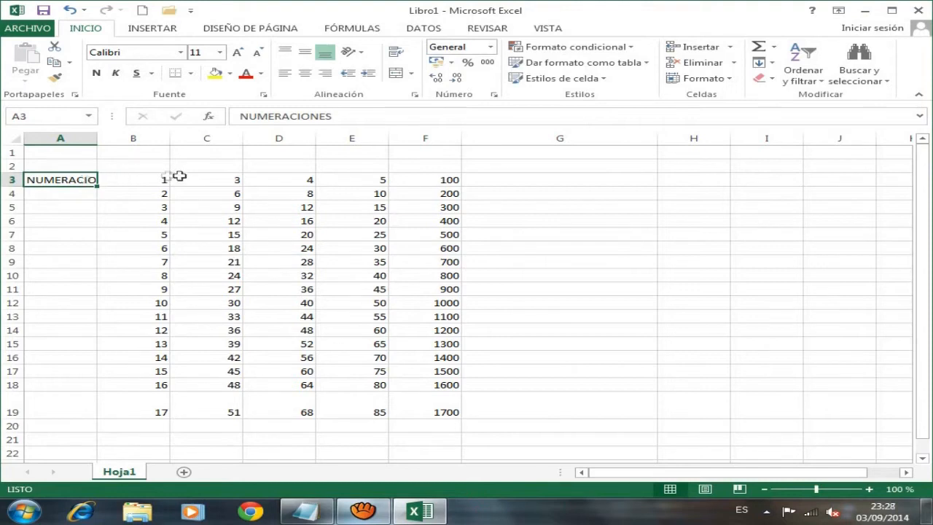
pyautogui.click(709, 78)
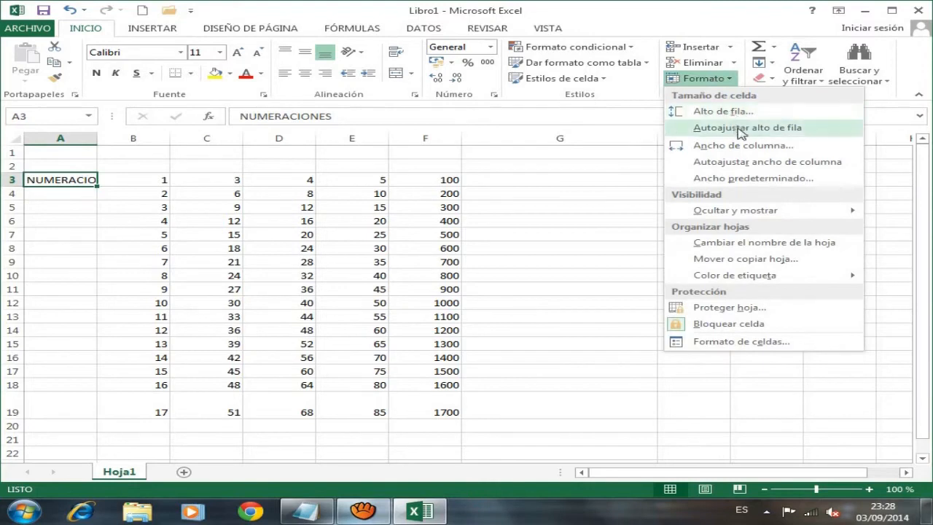
pyautogui.click(739, 127)
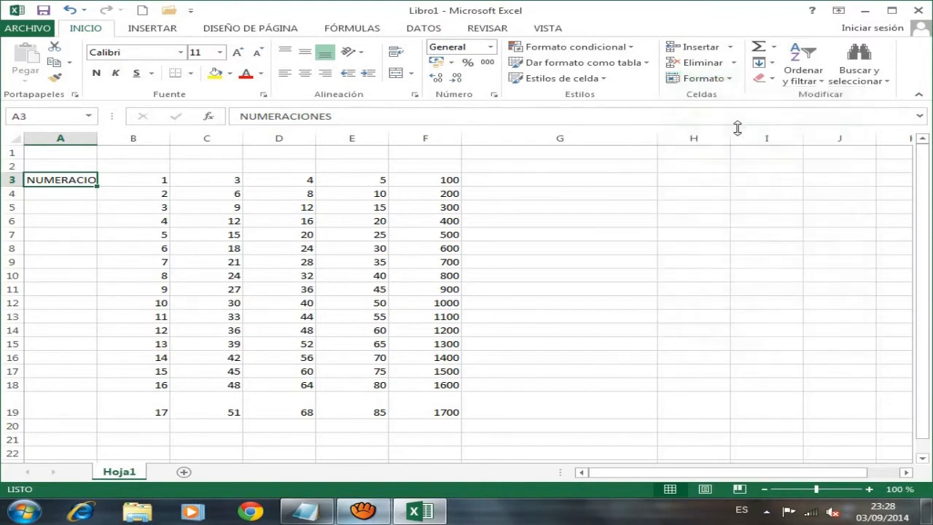
# - Autofit the width of column A with the format command for cell A3, and undo that width change
pyautogui.click(724, 80)
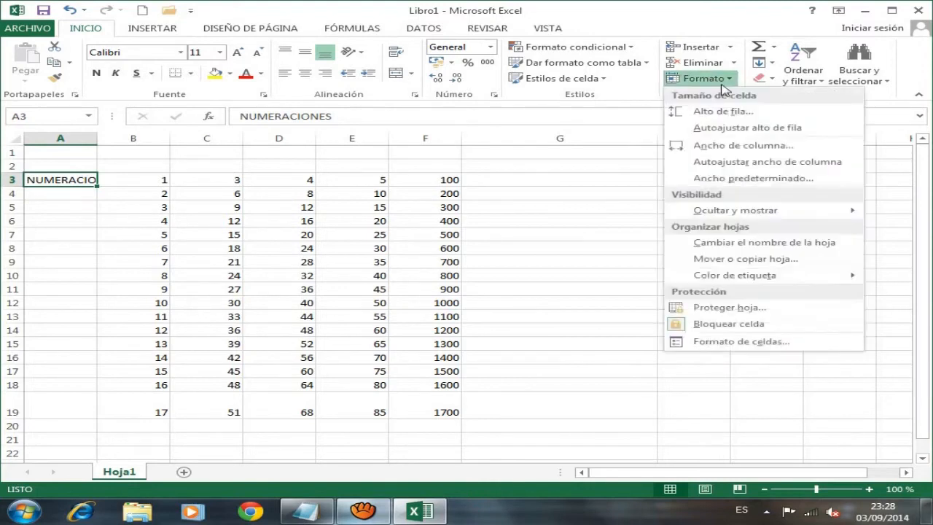
pyautogui.click(750, 161)
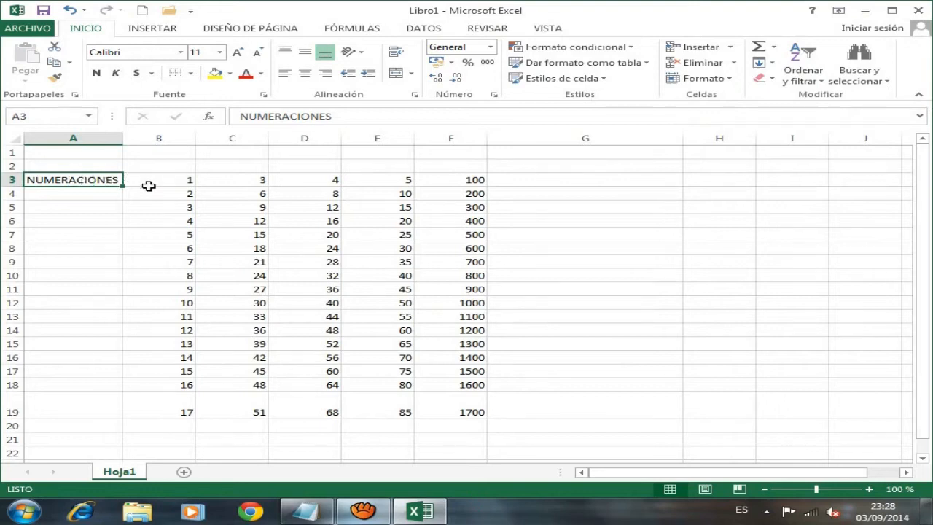
pyautogui.hotkey('ctrl', 'z')
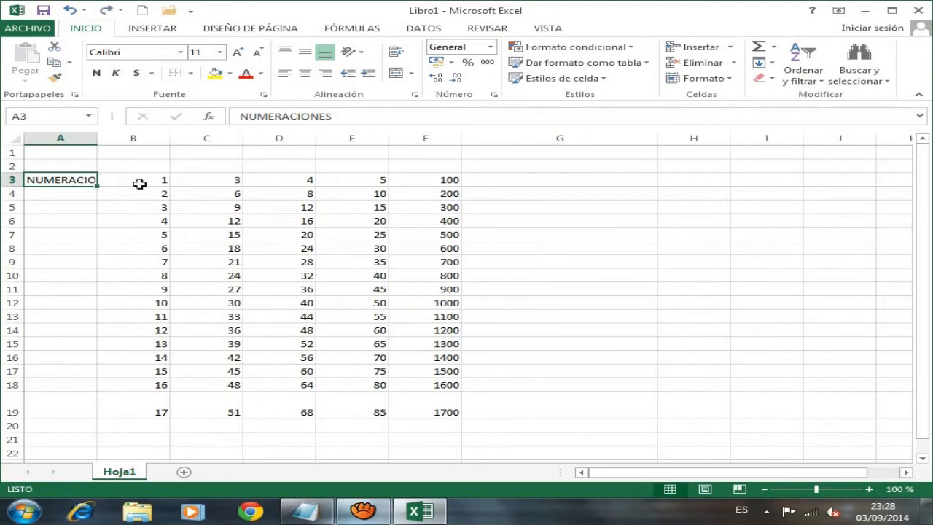
# - Autofit column A directly from the boundary between the A and B headers, and dismiss the Windows color scheme message
pyautogui.doubleClick(98, 138)
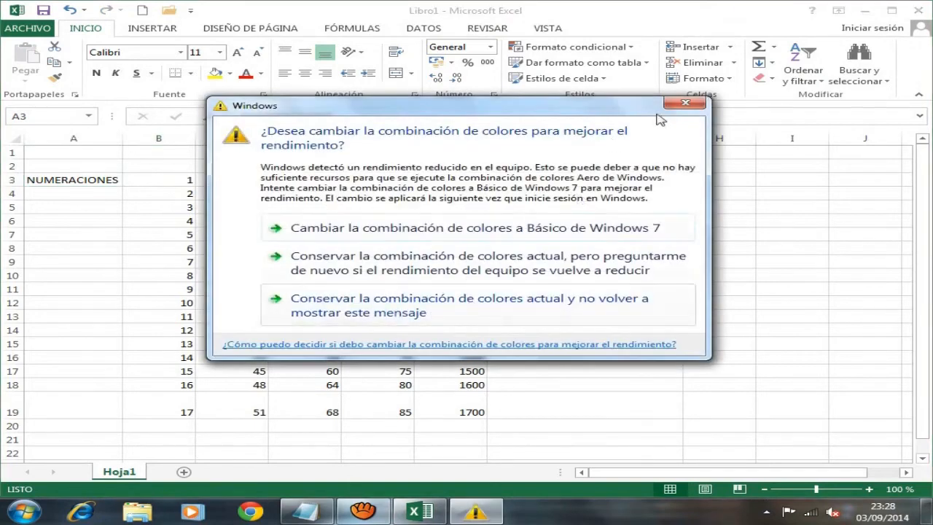
pyautogui.click(684, 102)
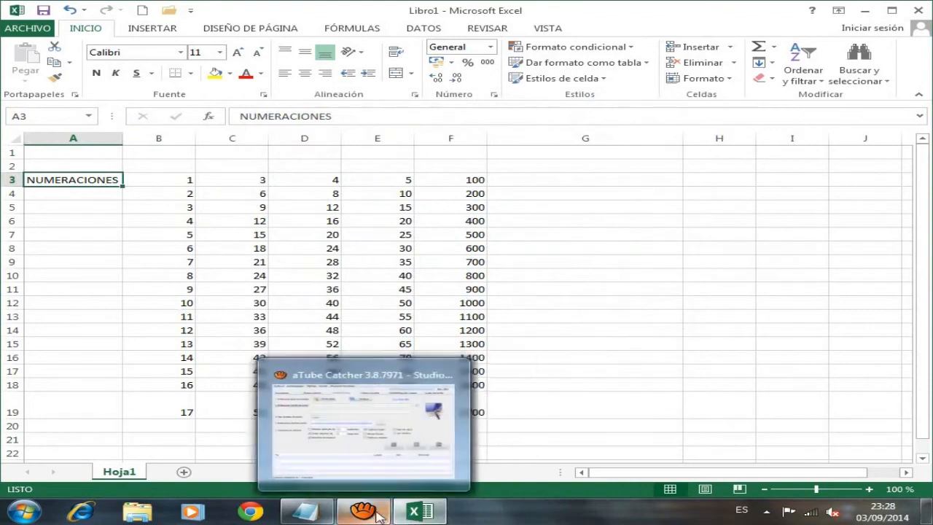
# - Switch to the Notepad class notes and highlight section 3 on inserting rows, columns and cells
pyautogui.moveTo(372, 516)
pyautogui.click(306, 511)
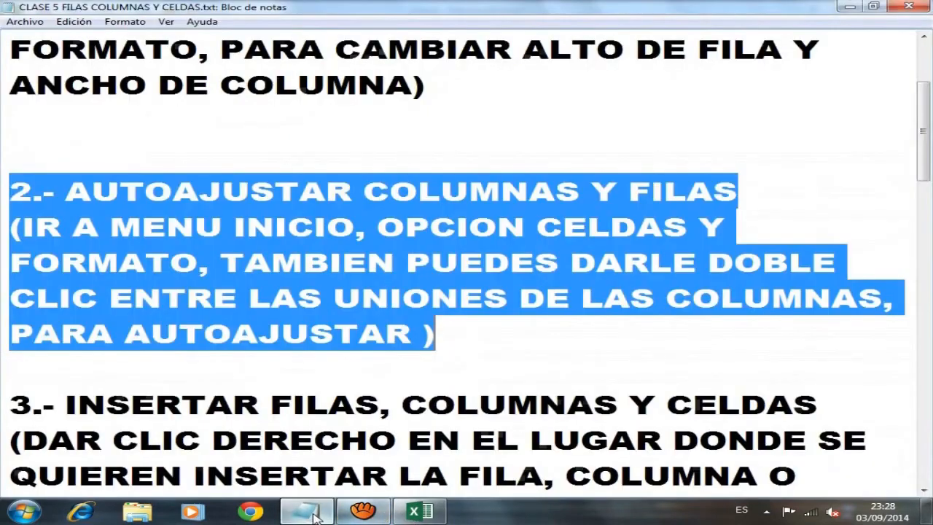
pyautogui.scroll(-3, 923, 151)
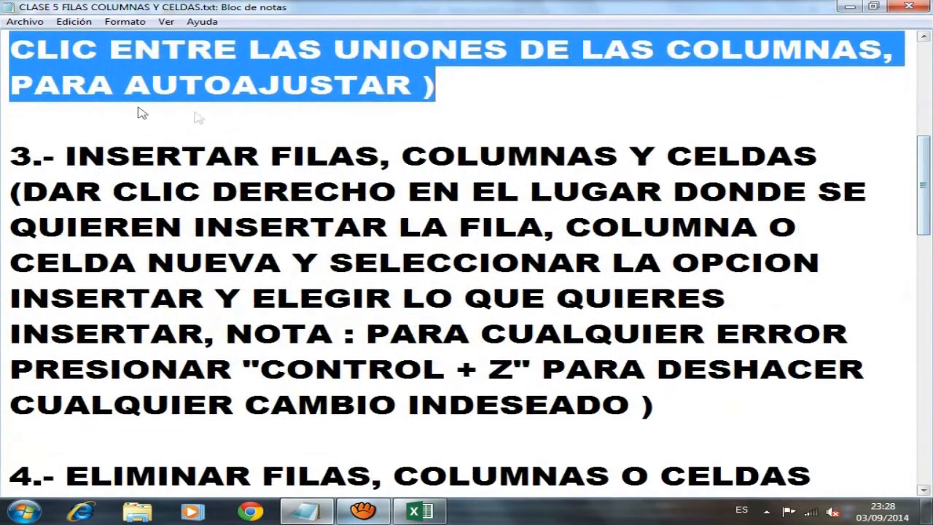
pyautogui.moveTo(11, 153); pyautogui.dragTo(738, 400)
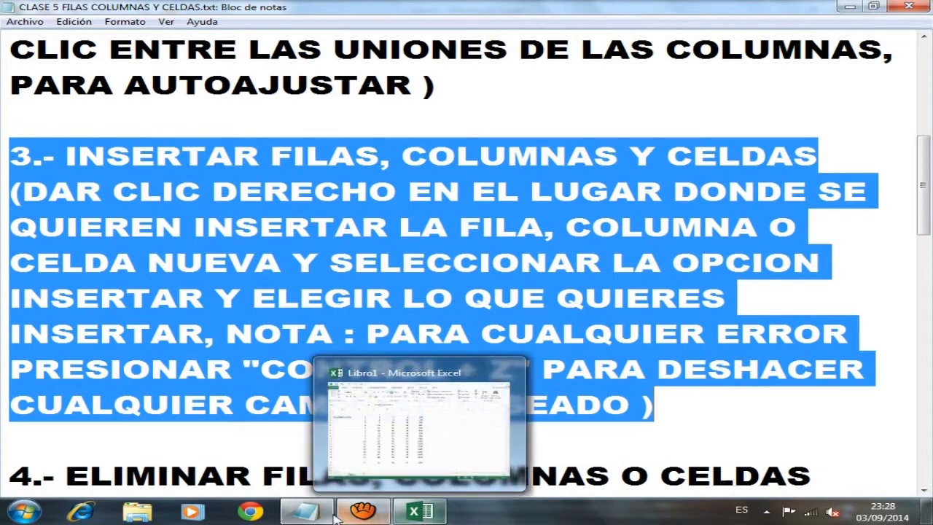
# - Return to the Excel workbook and insert an entire row at cell E8
pyautogui.moveTo(322, 516)
pyautogui.click(419, 512)
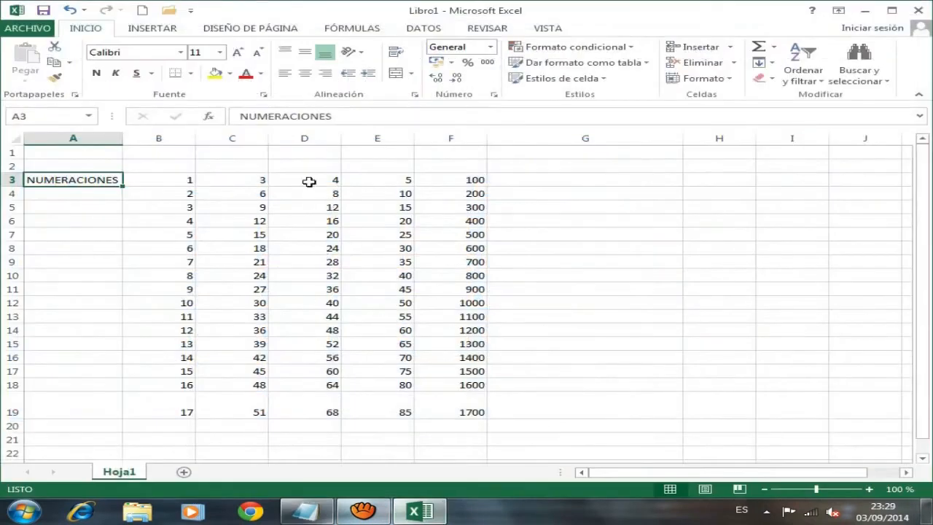
pyautogui.click(367, 247)
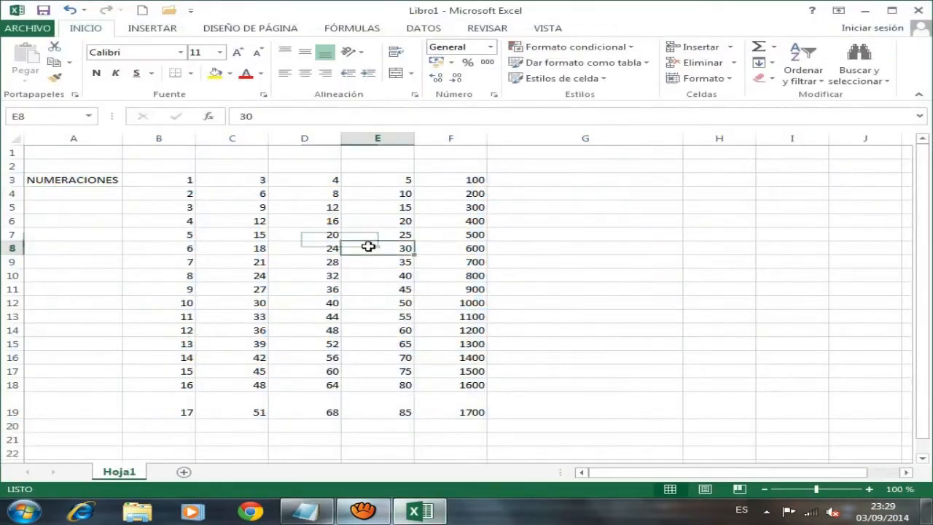
pyautogui.rightClick(369, 248)
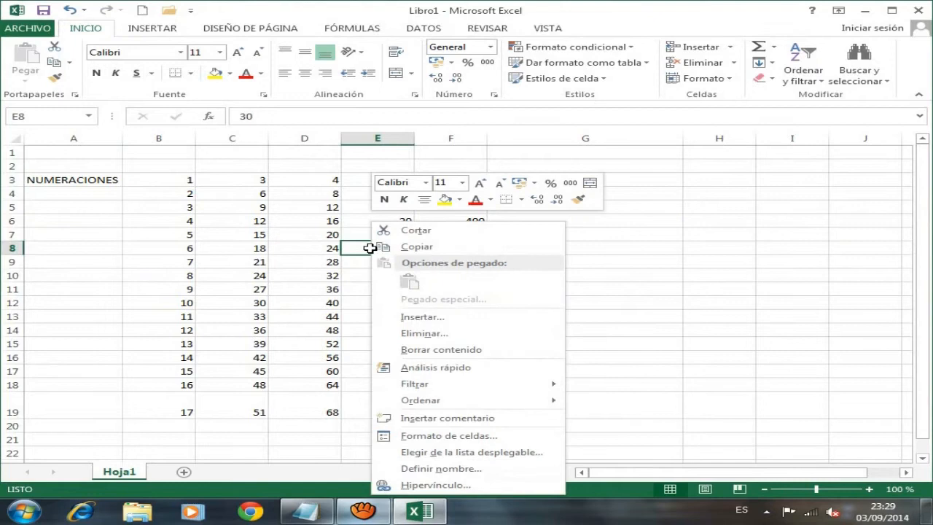
pyautogui.click(418, 318)
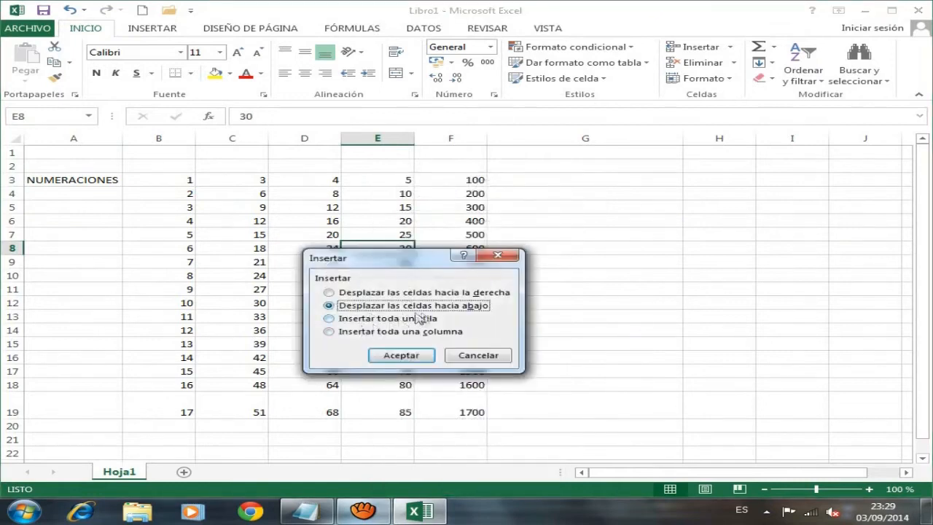
pyautogui.click(331, 319)
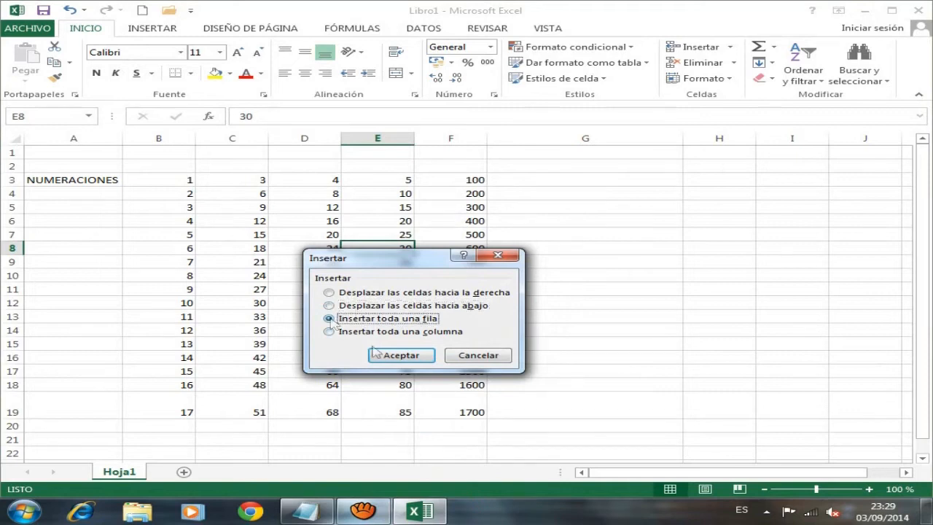
pyautogui.click(397, 355)
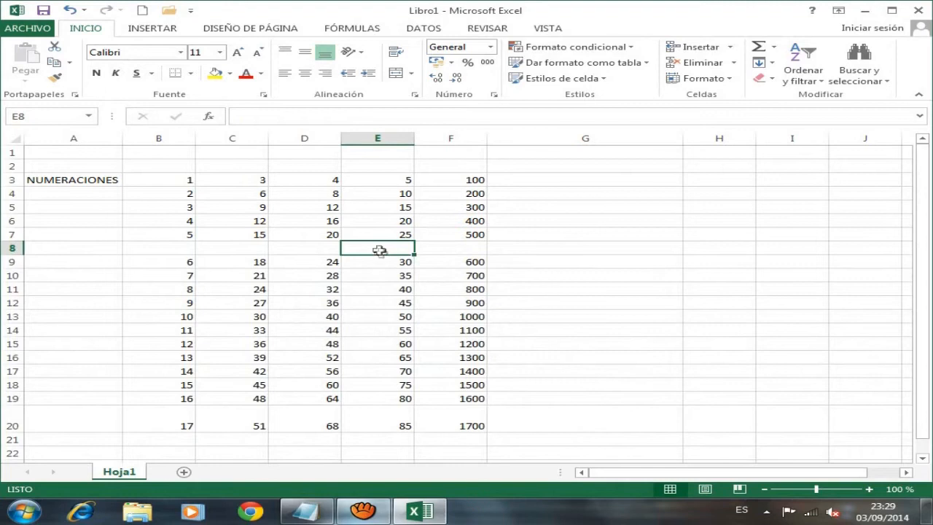
# - Insert another entire row at cell E13, above the row whose first number is 10
pyautogui.click(354, 320)
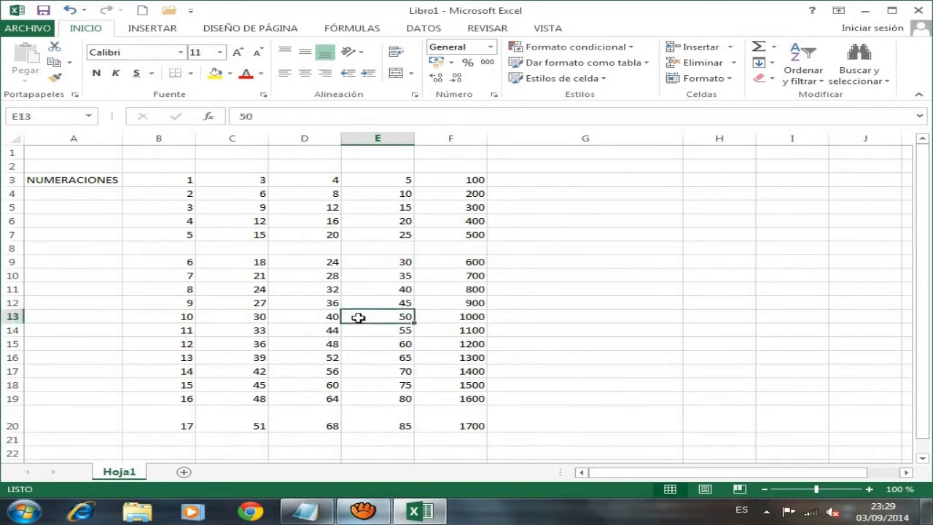
pyautogui.rightClick(357, 317)
pyautogui.click(422, 140)
pyautogui.click(341, 141)
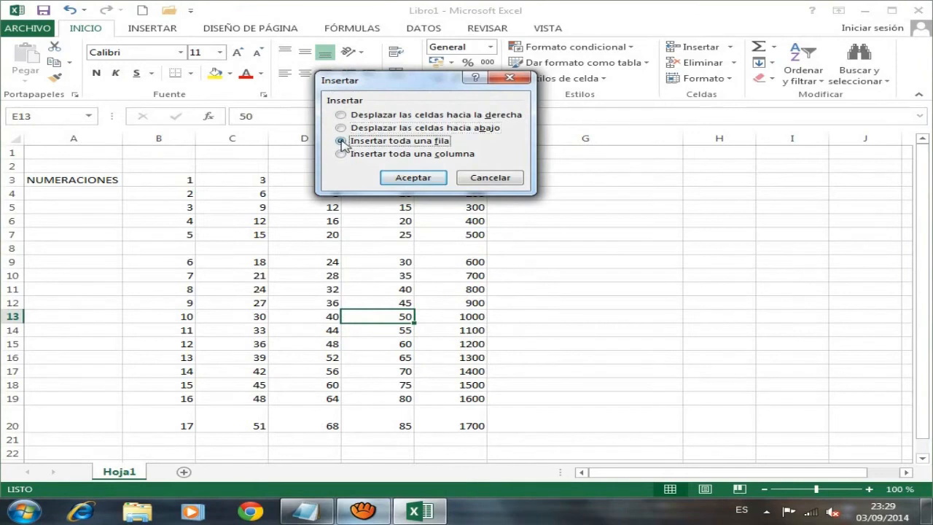
pyautogui.click(410, 178)
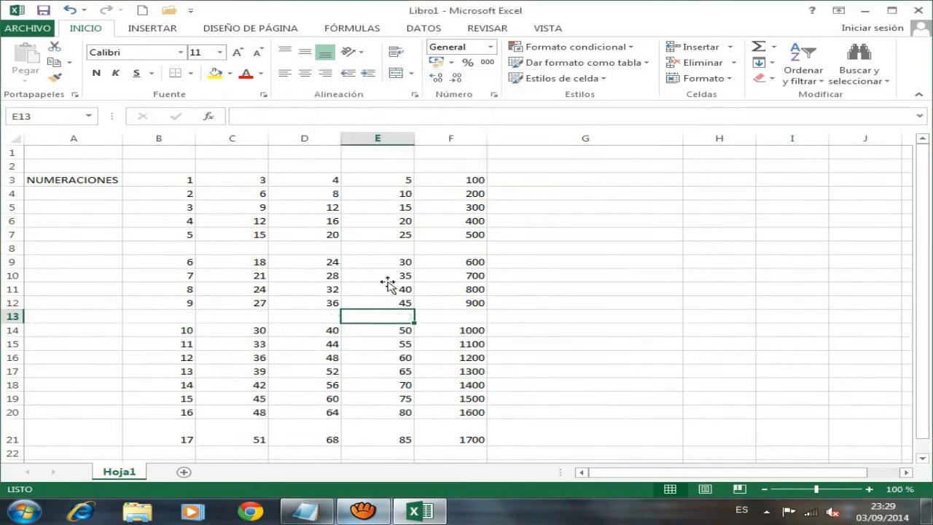
# - Insert an entire column at cell F10, before the column of hundreds
pyautogui.rightClick(434, 278)
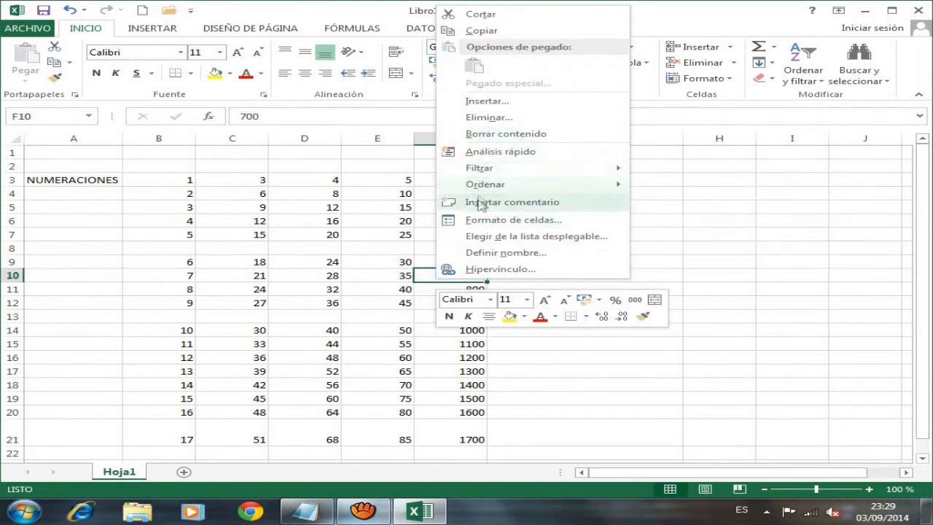
pyautogui.click(498, 102)
pyautogui.click(416, 117)
pyautogui.click(477, 142)
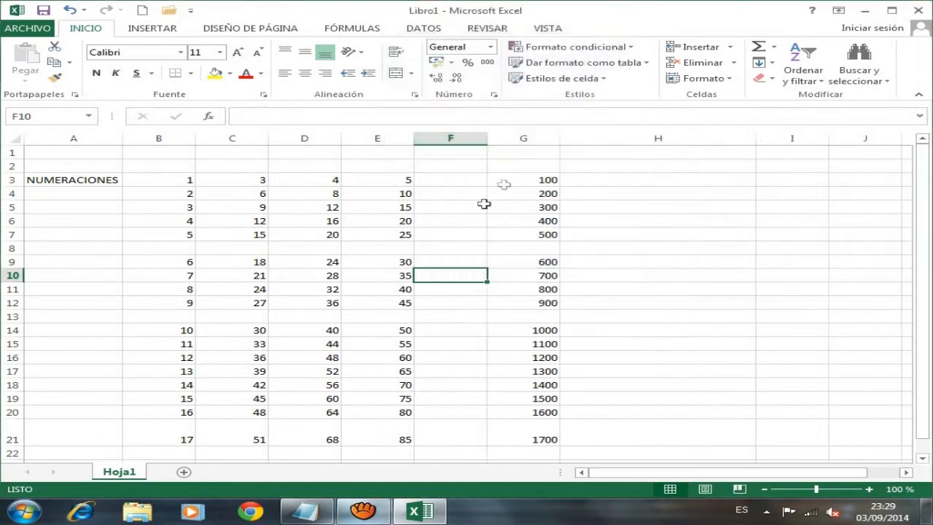
# - Insert another entire column at cell D10, before the column that starts with 4
pyautogui.click(298, 274)
pyautogui.rightClick(298, 274)
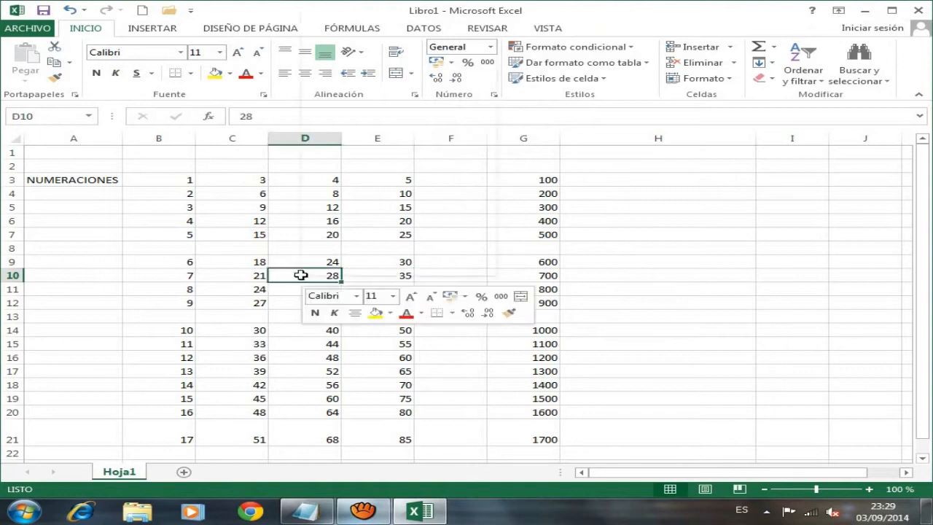
pyautogui.click(370, 103)
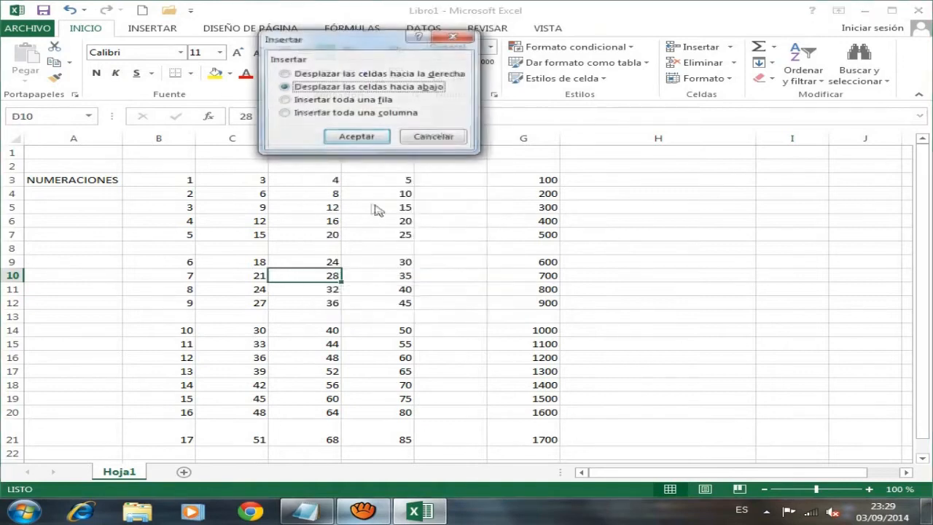
pyautogui.click(285, 113)
pyautogui.click(350, 137)
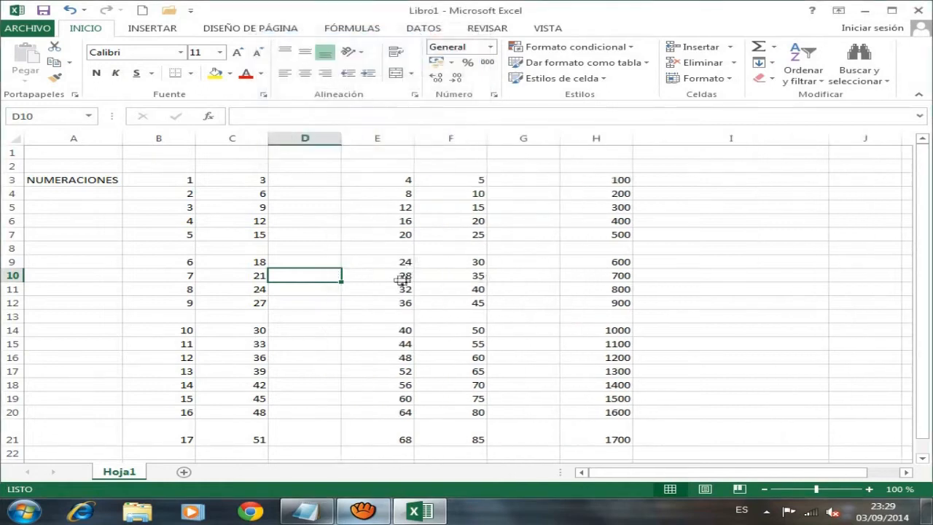
# - Insert a single cell at F10, shifting the existing cells to the right
pyautogui.click(433, 276)
pyautogui.rightClick(433, 276)
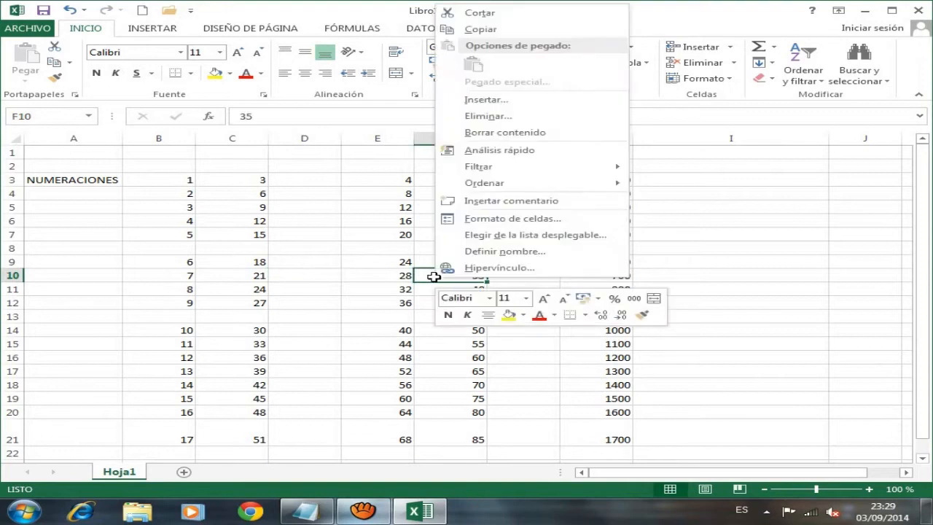
pyautogui.click(470, 100)
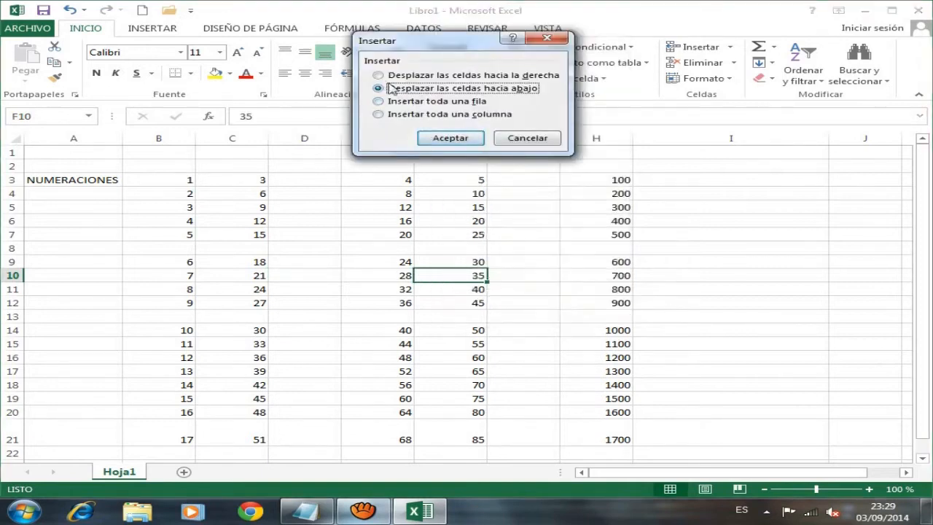
pyautogui.click(377, 75)
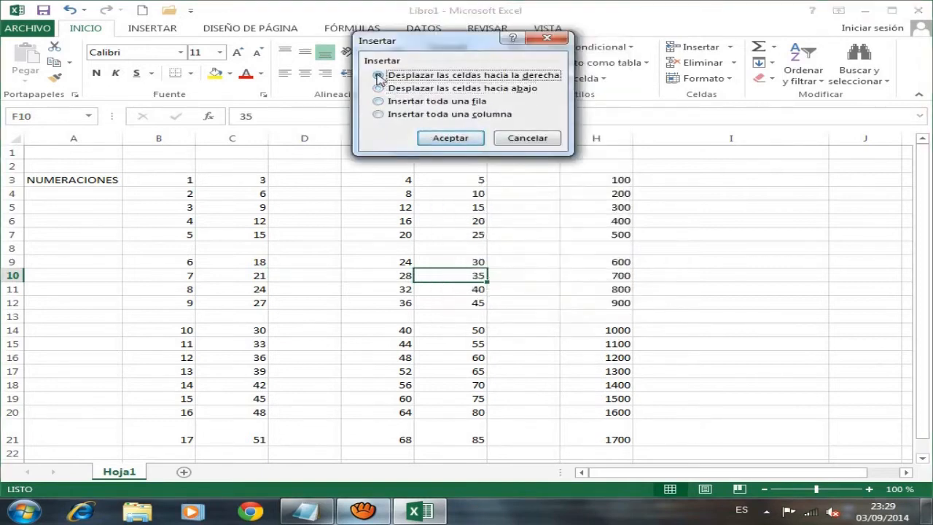
pyautogui.click(451, 138)
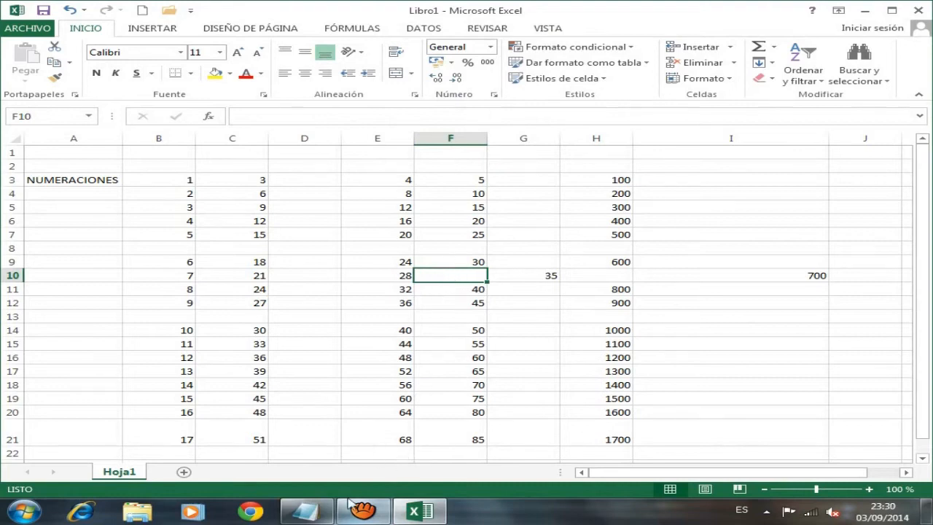
# - Switch to the Notepad class notes and highlight section 4 on deleting rows, columns or cells
pyautogui.click(306, 510)
pyautogui.moveTo(921, 188); pyautogui.dragTo(925, 262)
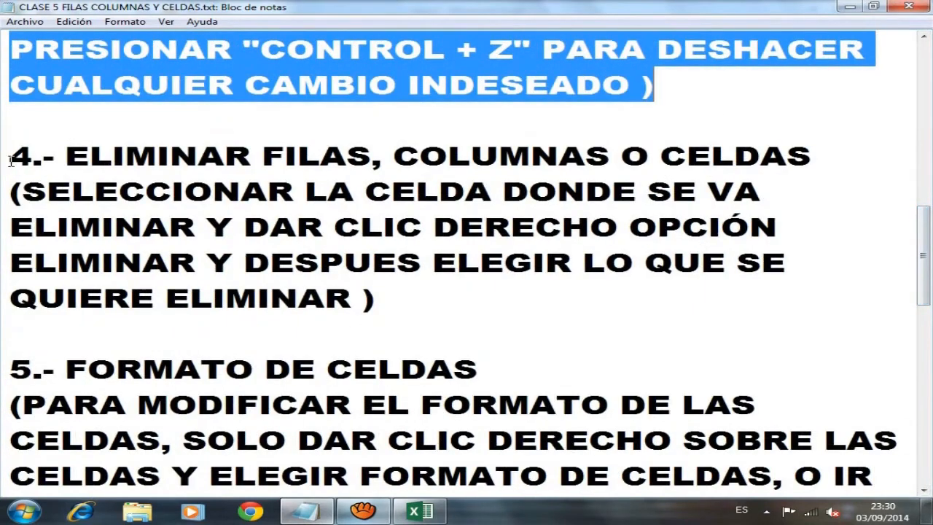
pyautogui.moveTo(7, 156); pyautogui.dragTo(403, 284)
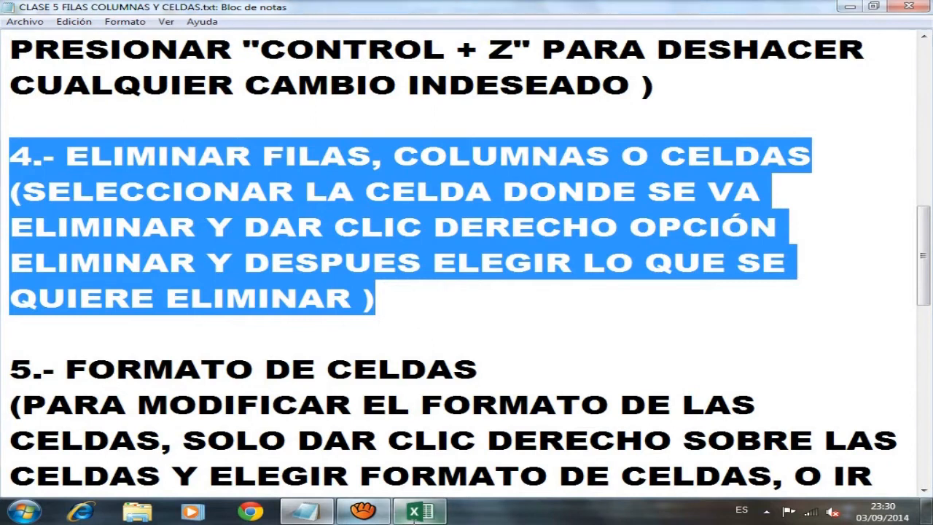
# - Return to the Excel workbook and delete the entire empty row at cell D8
pyautogui.click(419, 511)
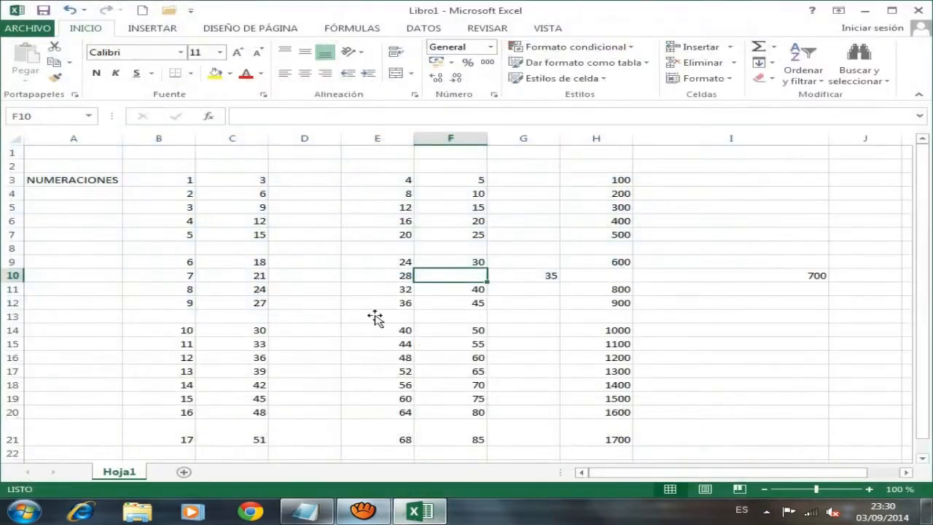
pyautogui.click(328, 247)
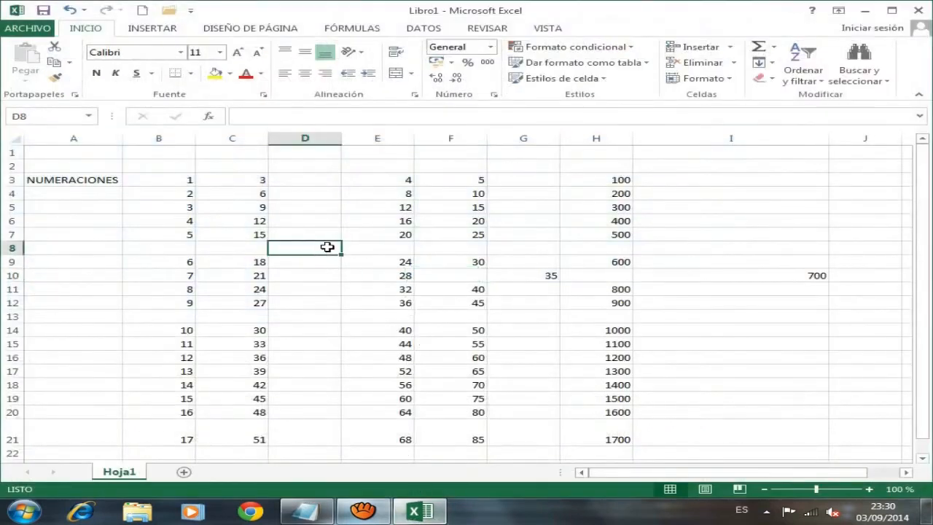
pyautogui.rightClick(328, 247)
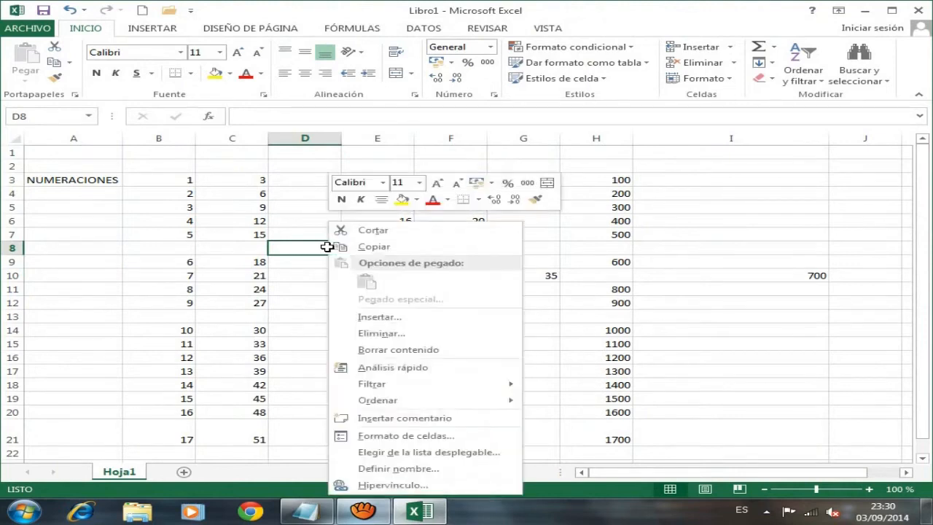
pyautogui.click(395, 339)
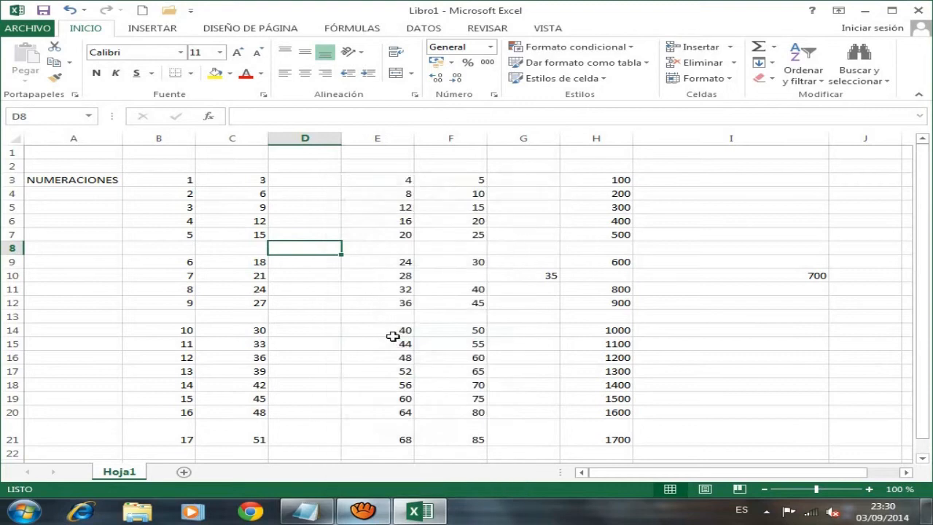
pyautogui.click(306, 336)
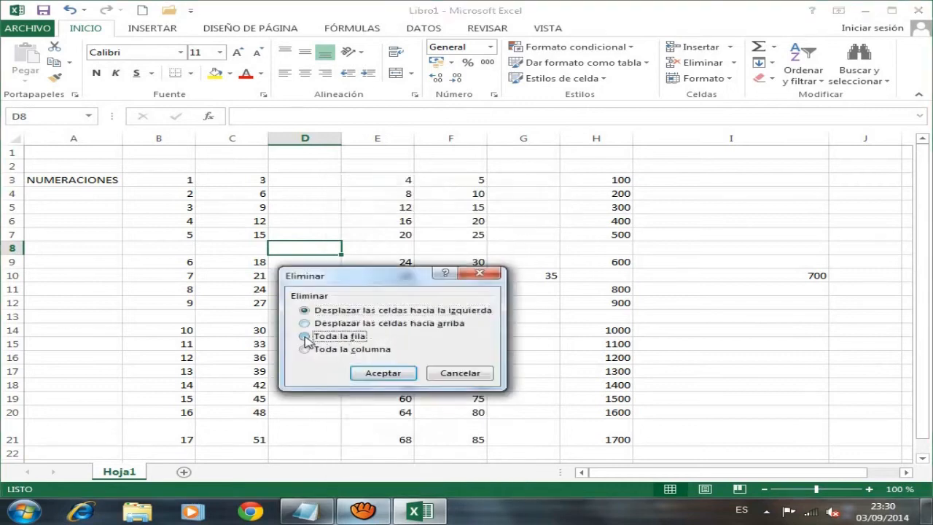
pyautogui.click(379, 372)
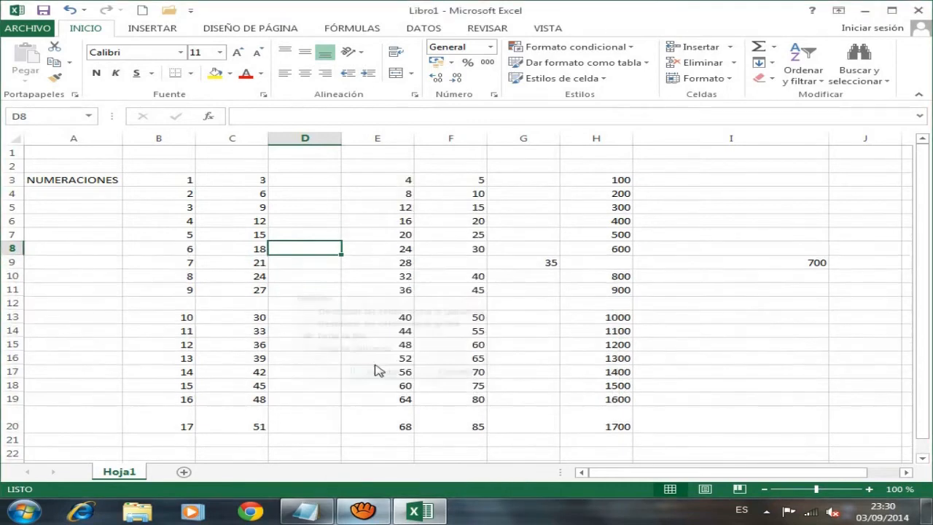
# - Delete the entire empty row at cell D12, above the row whose first number is 10
pyautogui.click(320, 303)
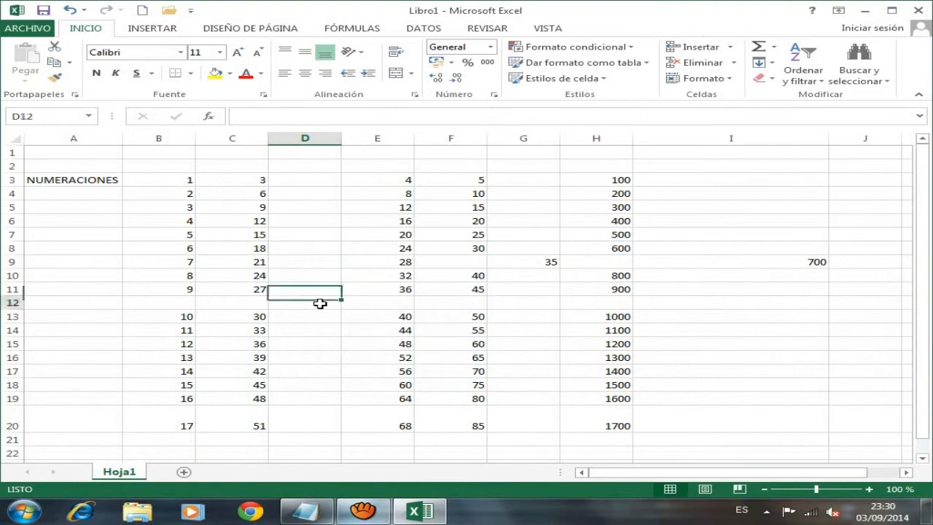
pyautogui.rightClick(325, 307)
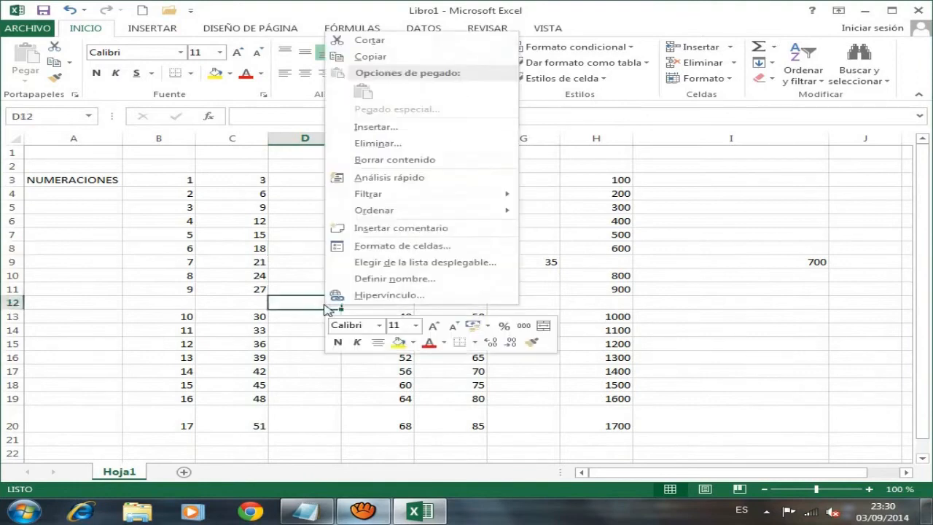
pyautogui.click(393, 149)
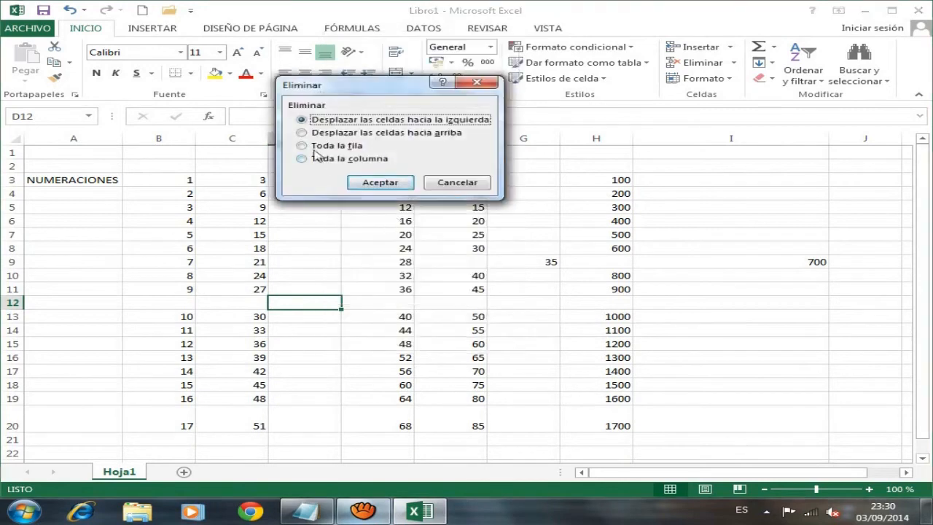
pyautogui.click(306, 146)
pyautogui.click(372, 185)
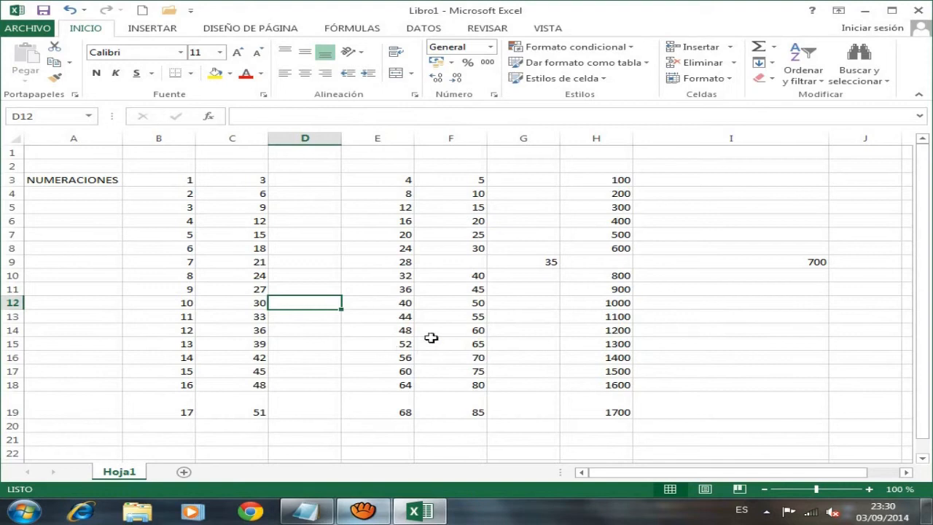
# - Delete the entire empty column D, starting from cell D9
pyautogui.click(316, 269)
pyautogui.rightClick(316, 268)
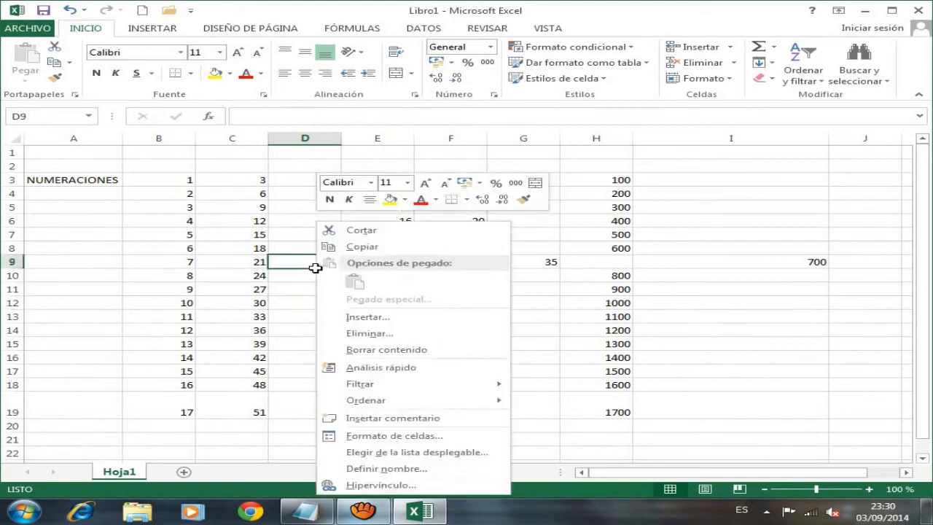
pyautogui.click(379, 337)
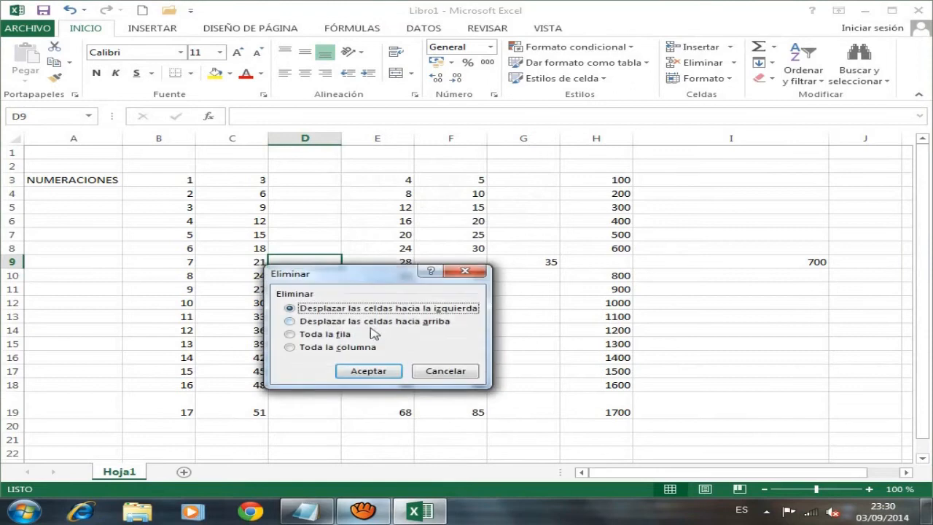
pyautogui.click(292, 348)
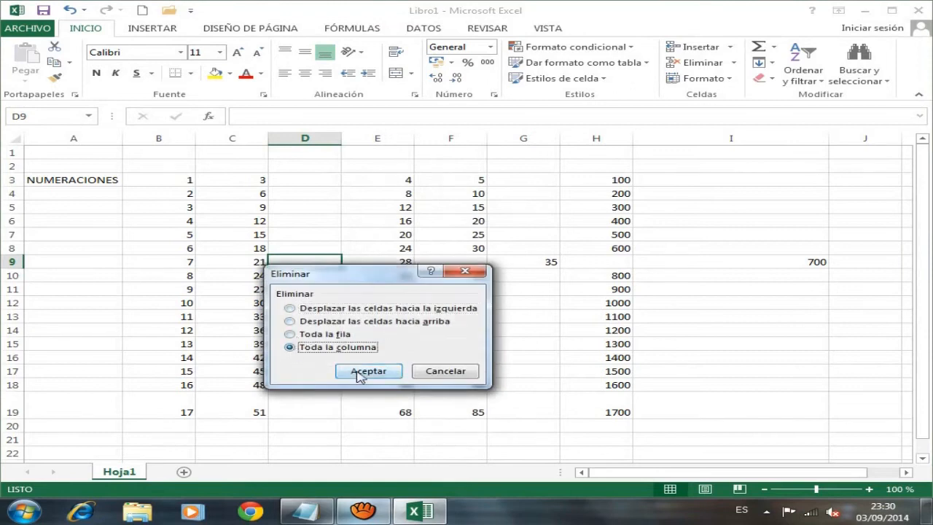
pyautogui.click(357, 371)
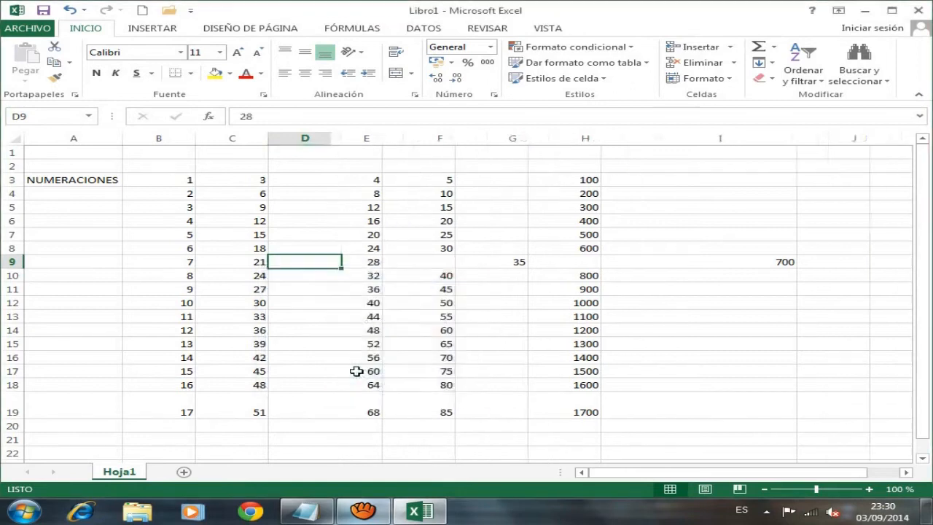
# - Delete the empty cell E9, shifting the remaining cells of the row to the left
pyautogui.click(397, 263)
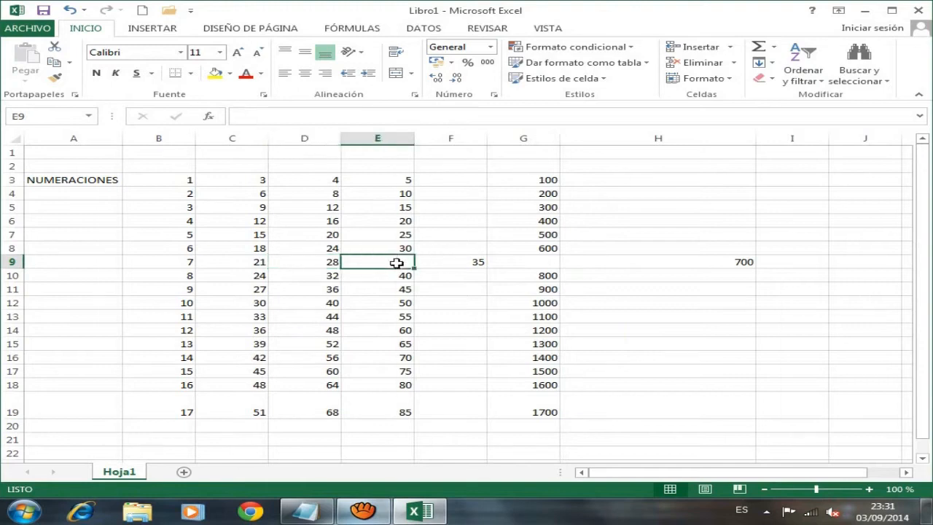
pyautogui.rightClick(397, 263)
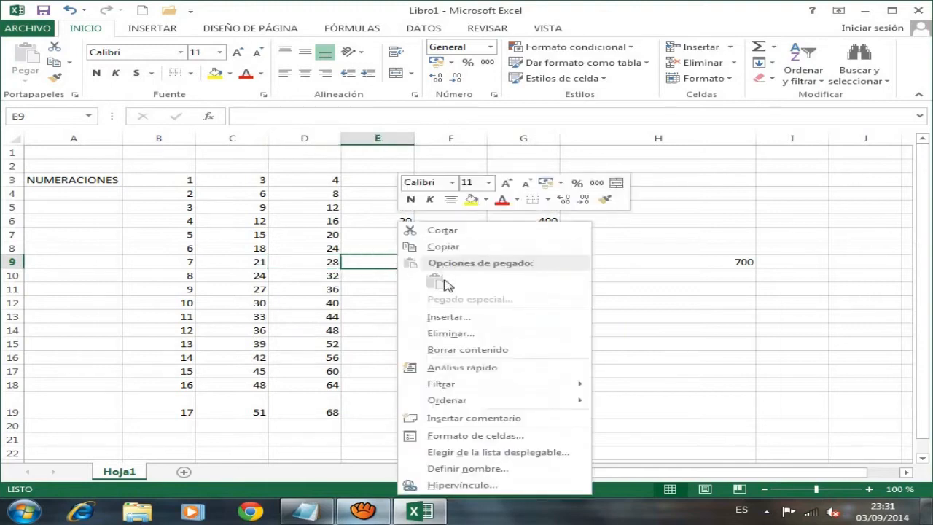
pyautogui.click(457, 335)
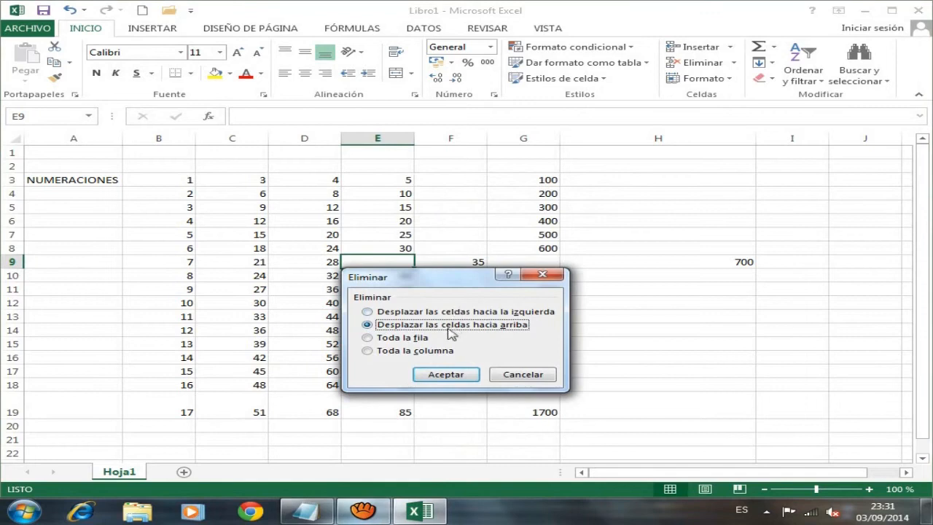
pyautogui.click(367, 312)
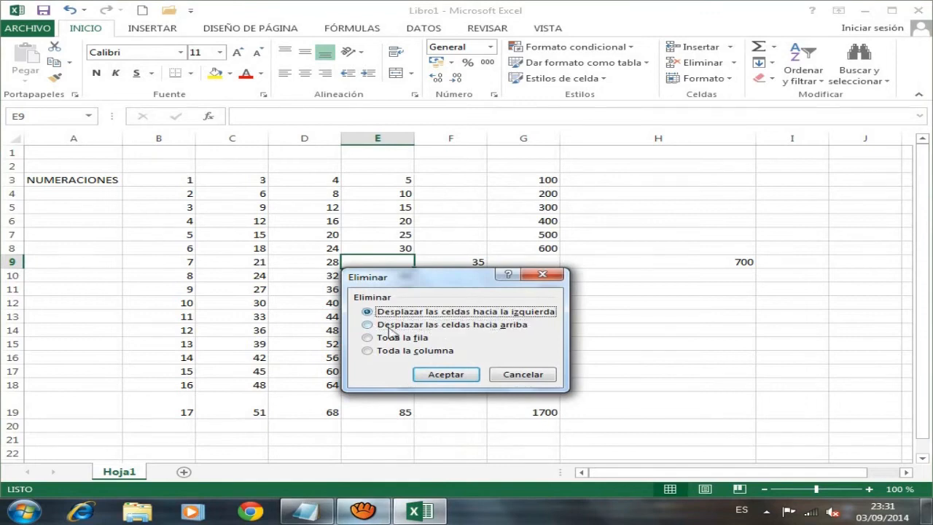
pyautogui.click(446, 374)
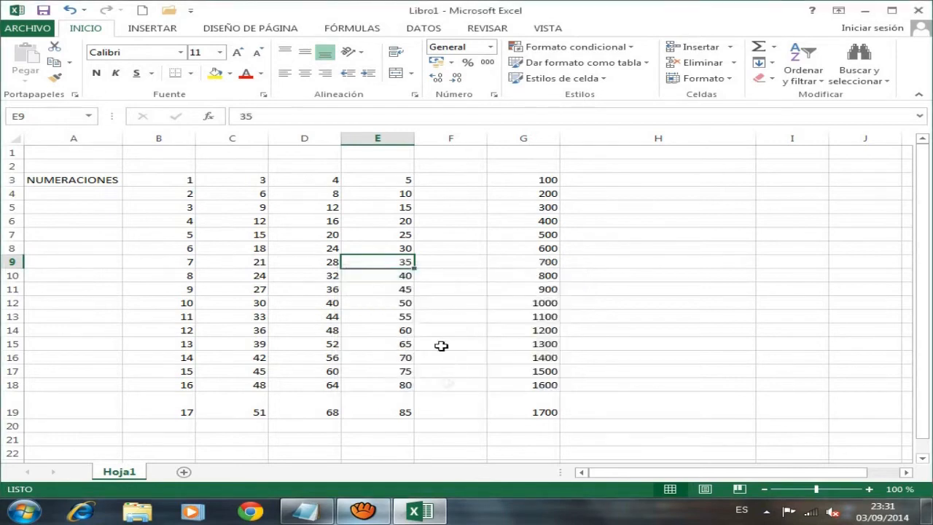
# - Delete the entire empty column F, starting from cell F7
pyautogui.click(445, 236)
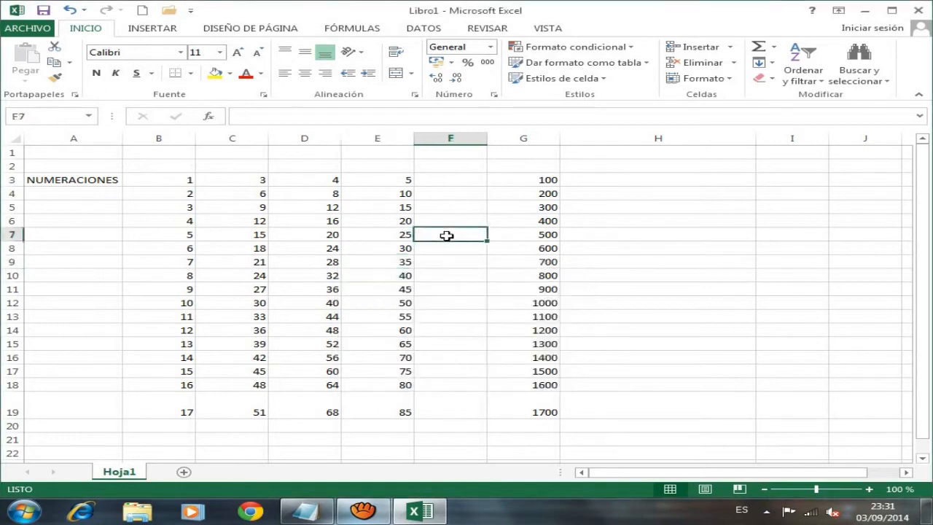
pyautogui.rightClick(446, 235)
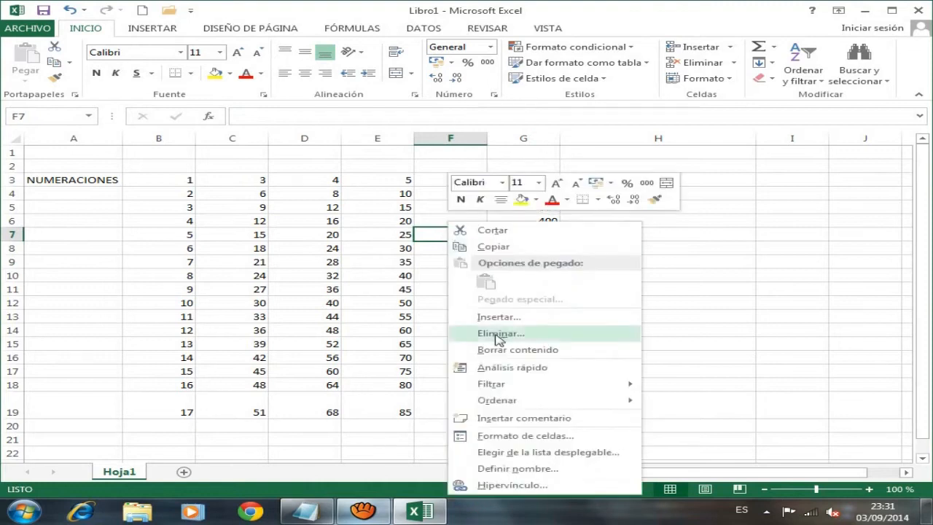
pyautogui.click(518, 336)
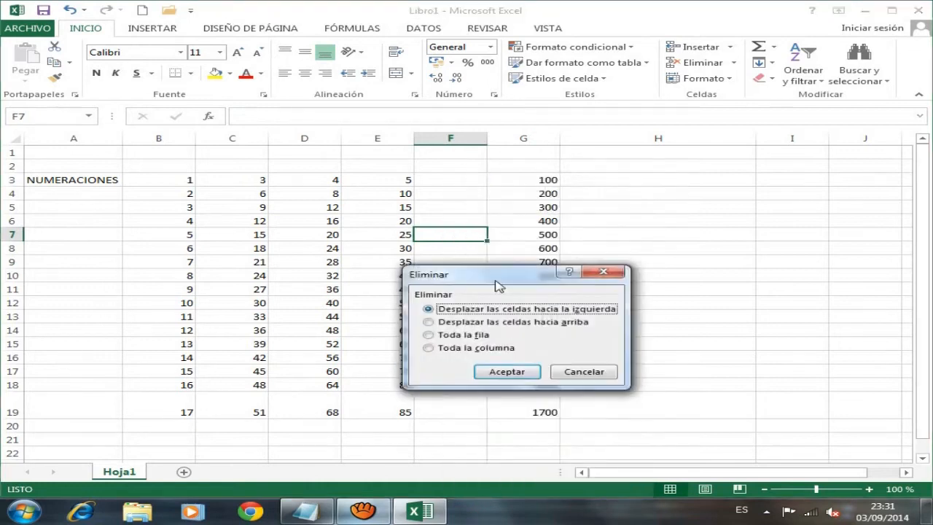
pyautogui.click(433, 347)
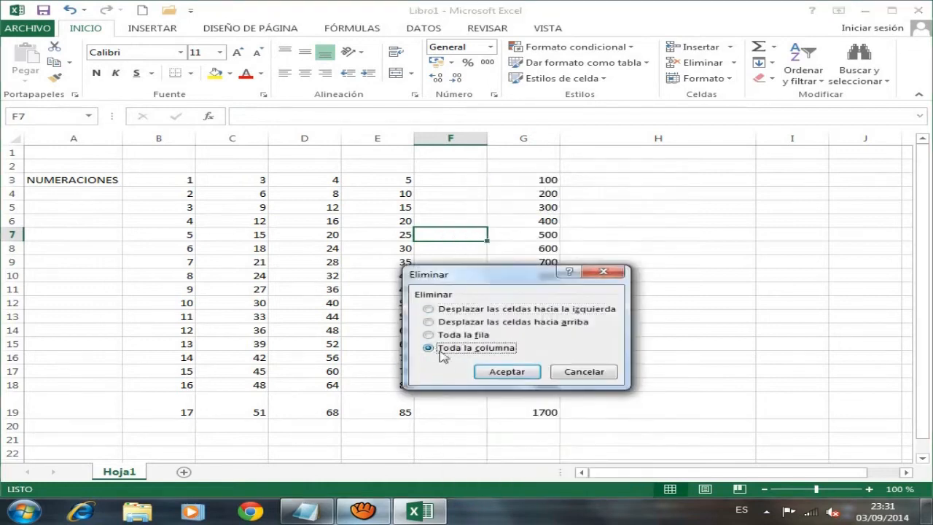
pyautogui.click(507, 372)
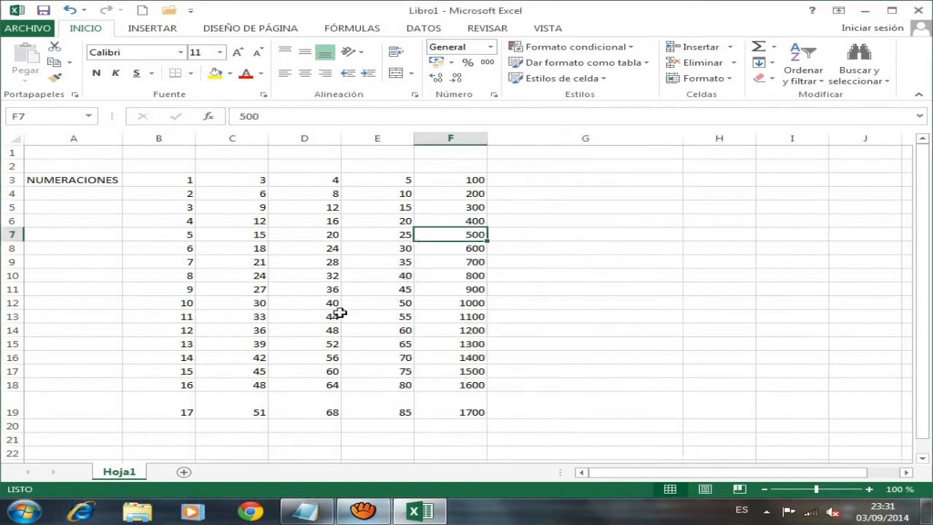
# - Switch to the class notes in Notepad and highlight section 5 on cell formatting
pyautogui.click(306, 510)
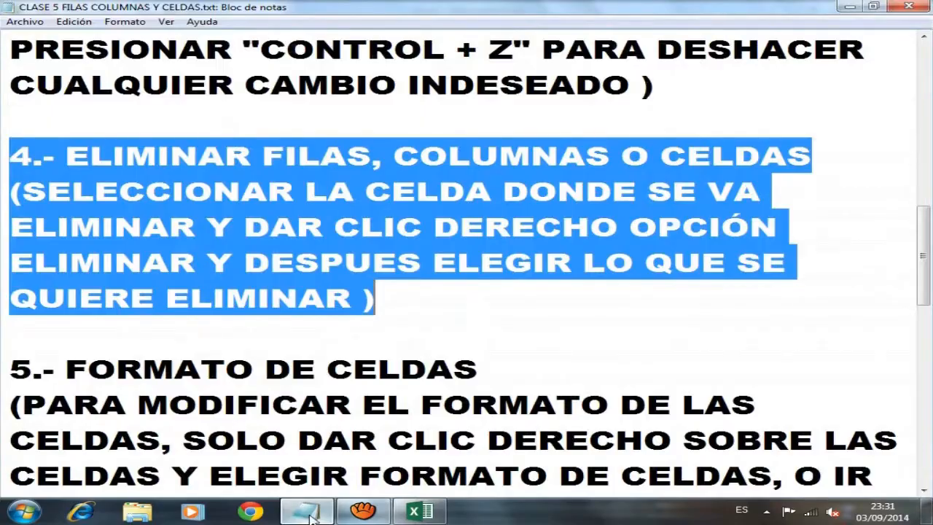
pyautogui.moveTo(925, 222); pyautogui.dragTo(924, 282)
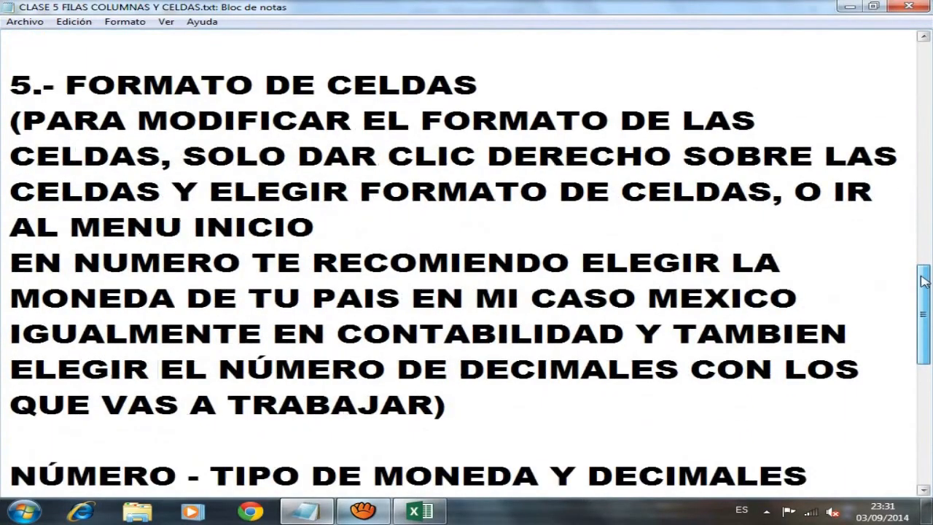
pyautogui.moveTo(12, 85); pyautogui.dragTo(491, 390)
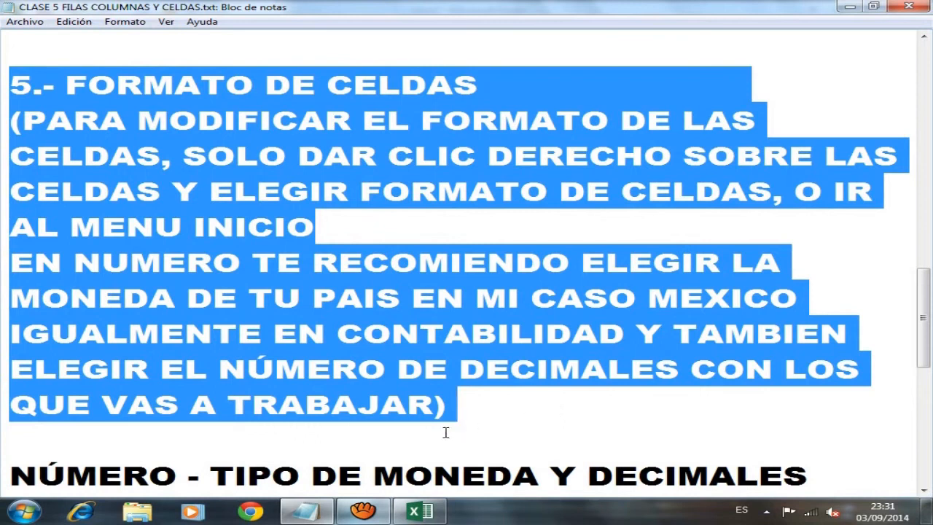
# - Switch back to Excel and choose the Moneda number category with the $ Español (México) symbol for cell F7
pyautogui.moveTo(421, 510)
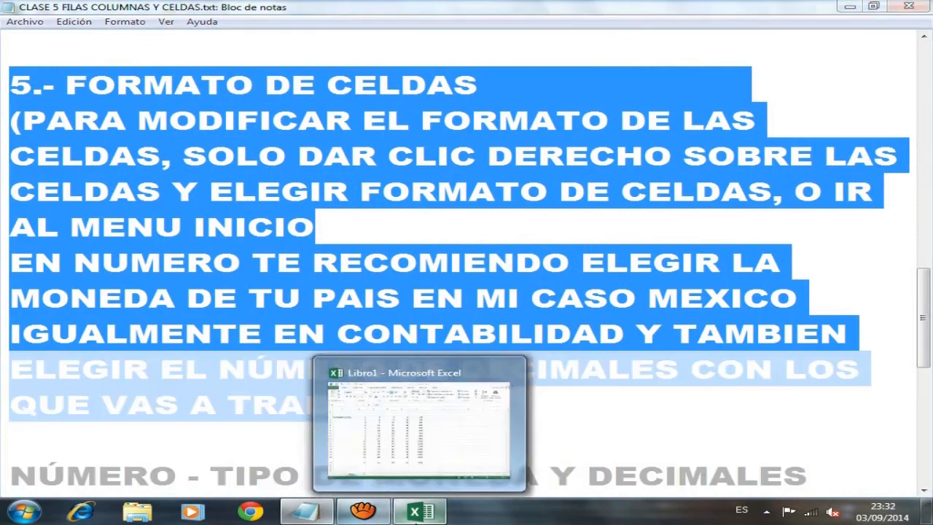
pyautogui.click(380, 419)
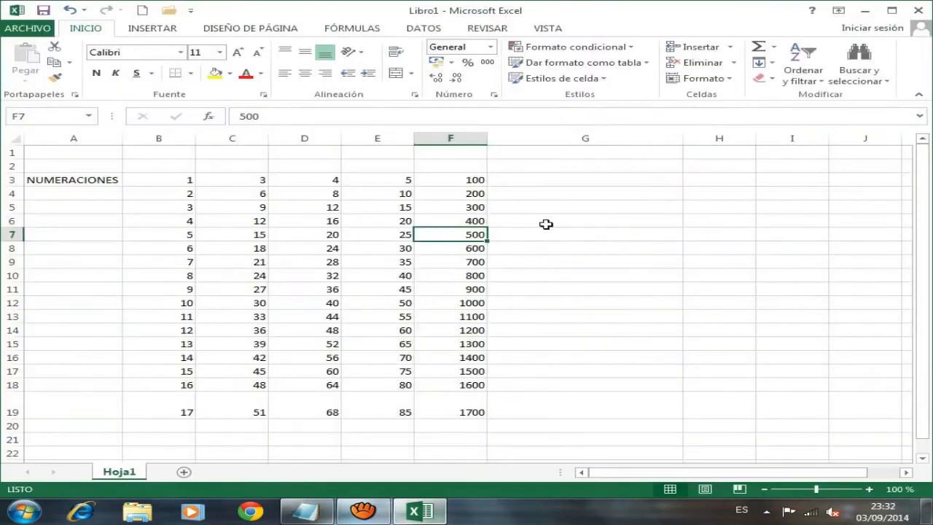
pyautogui.rightClick(475, 234)
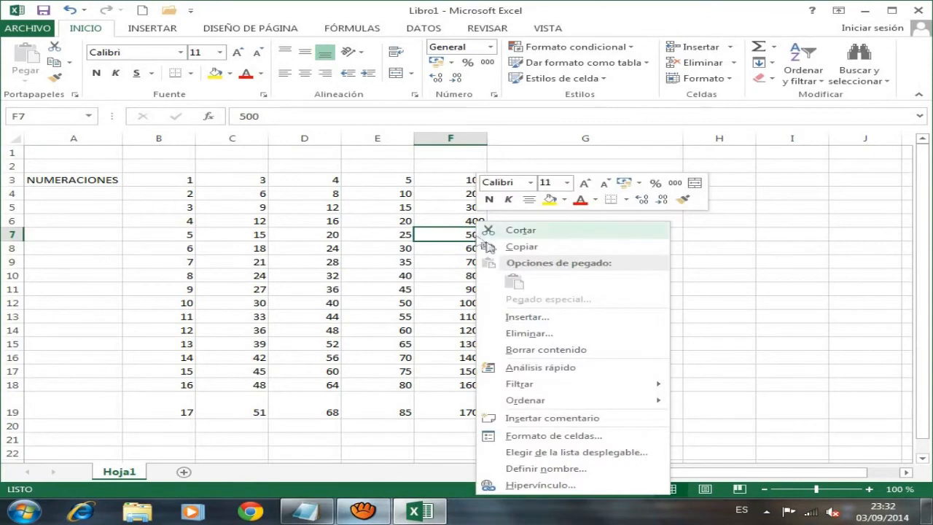
pyautogui.click(519, 437)
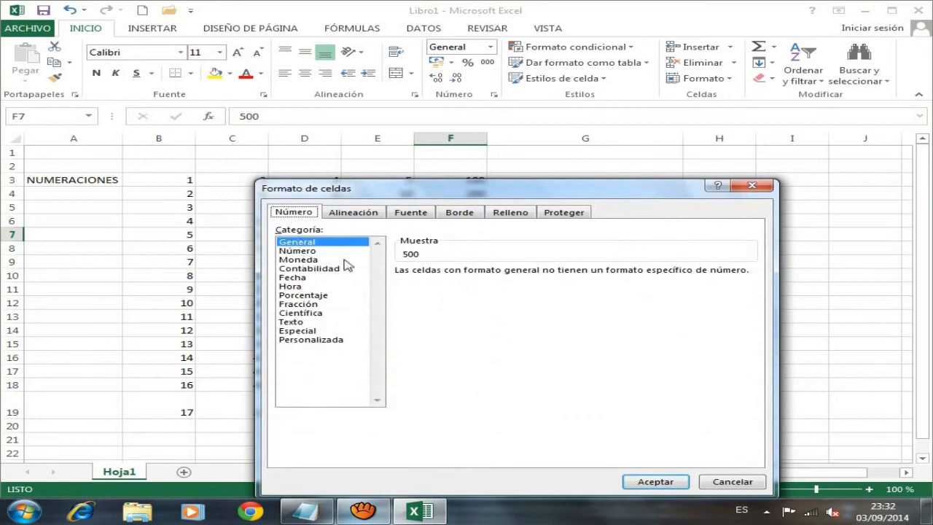
pyautogui.click(313, 260)
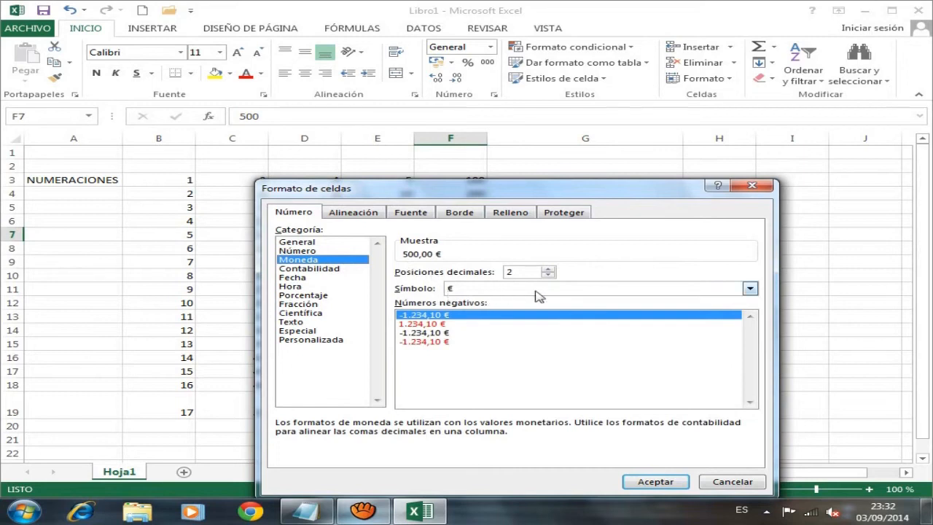
pyautogui.click(750, 289)
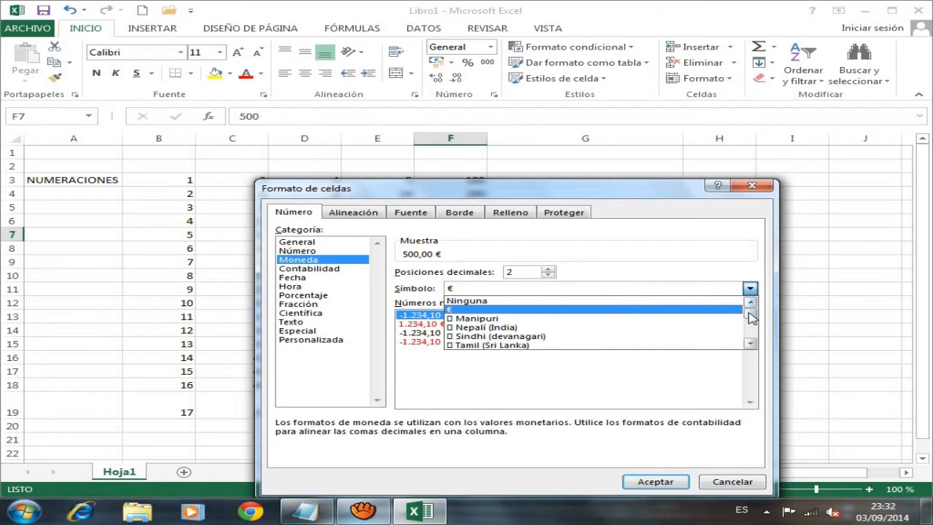
pyautogui.moveTo(749, 315)
pyautogui.mouseDown()
pyautogui.moveTo(751, 338)
pyautogui.moveTo(748, 315)
pyautogui.mouseUp()
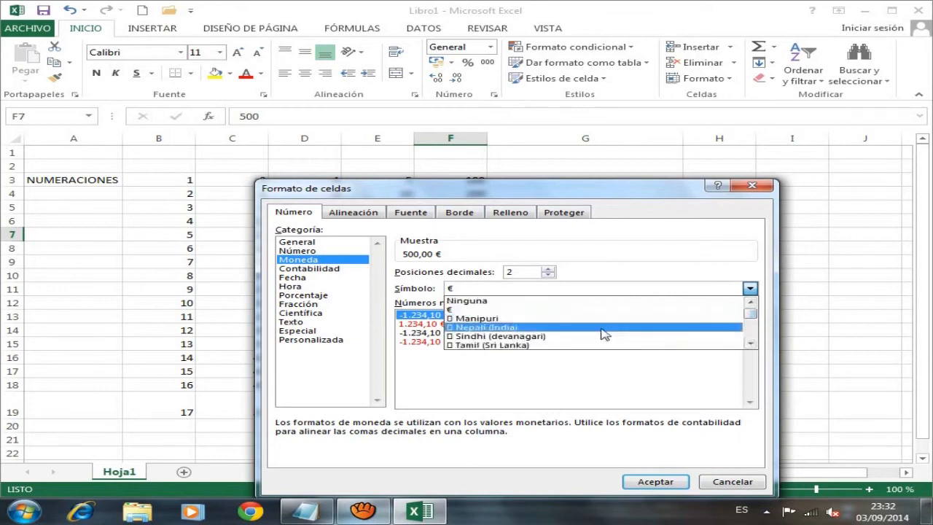
pyautogui.scroll(-3, 597, 334)
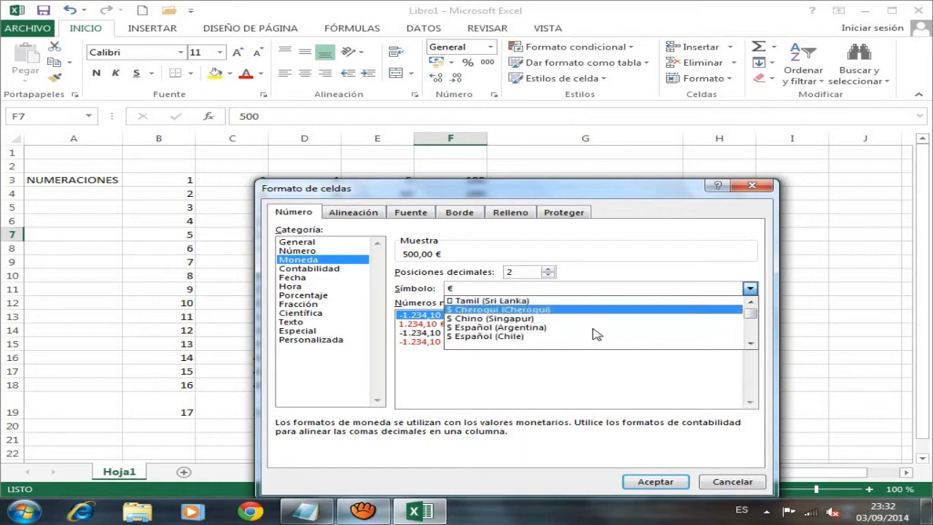
pyautogui.scroll(-4, 596, 334)
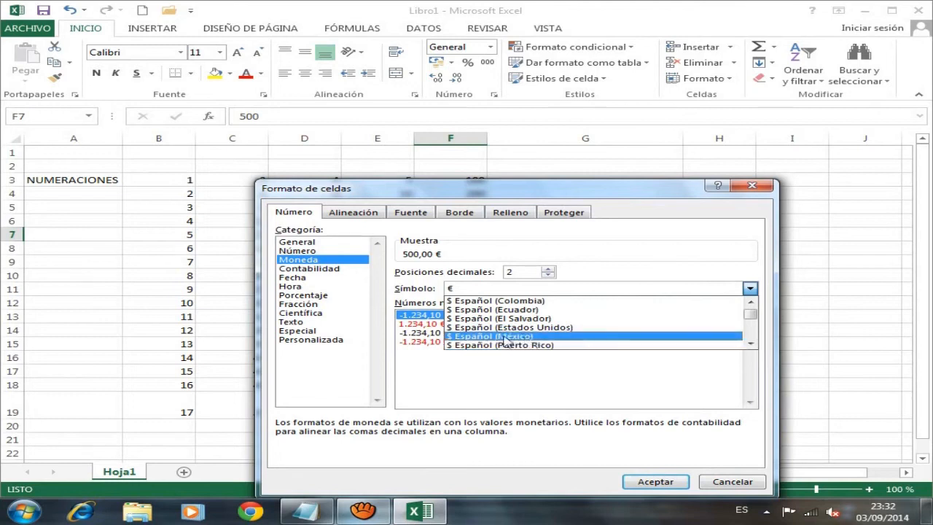
pyautogui.click(504, 337)
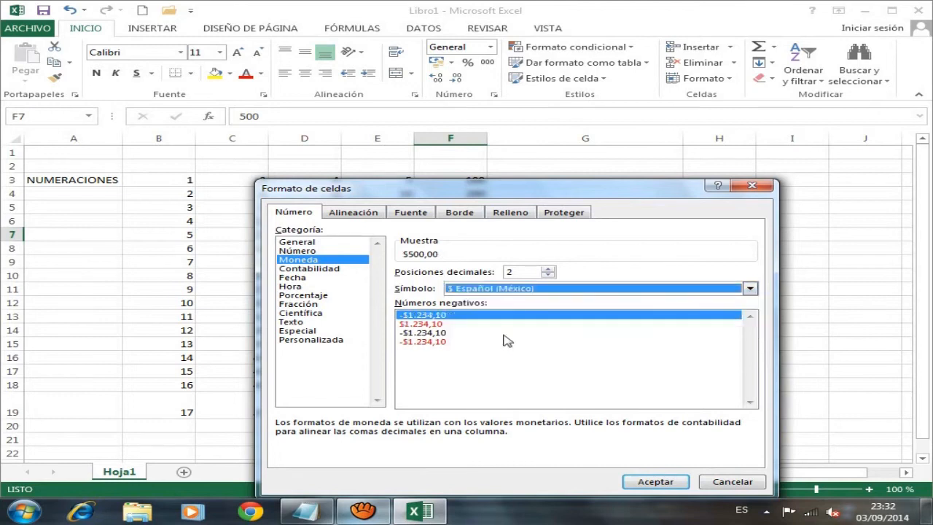
# - Change cell F7's number category to Contabilidad with the $ Español (México) symbol and apply the format
pyautogui.click(323, 270)
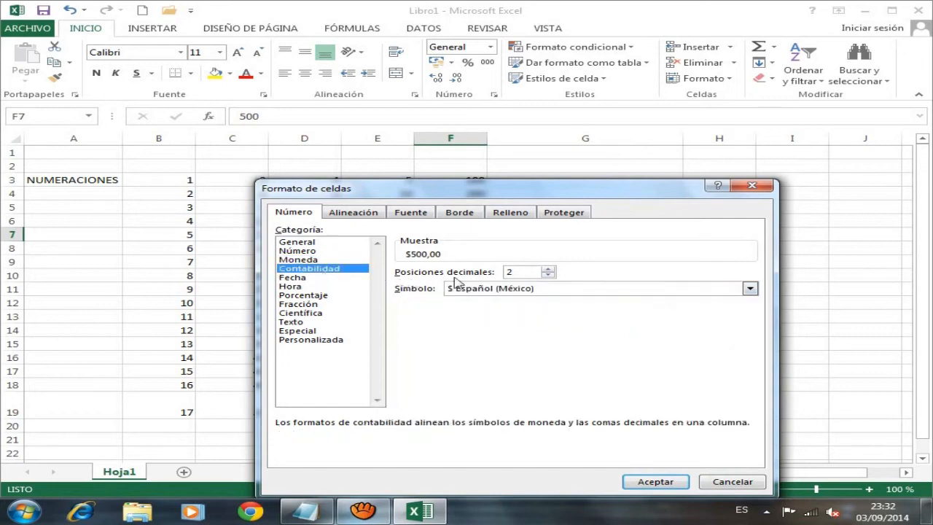
pyautogui.click(537, 290)
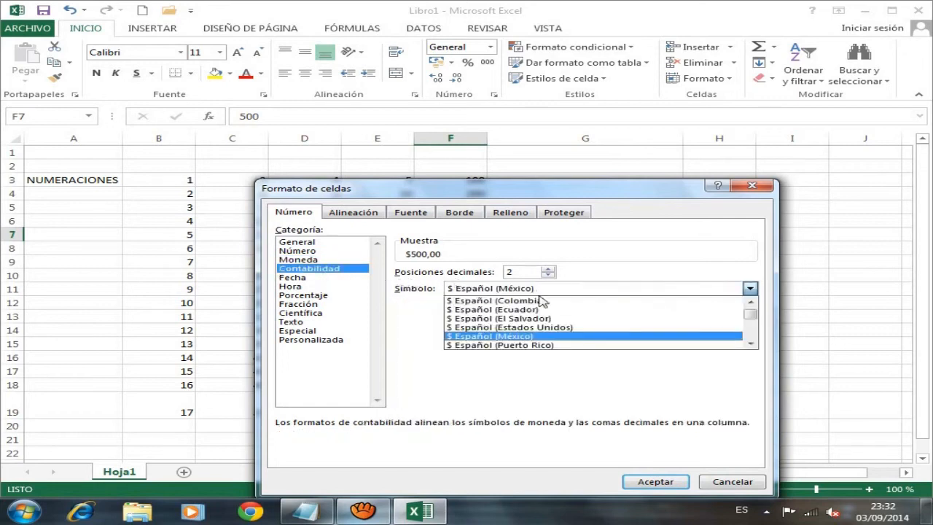
pyautogui.click(551, 338)
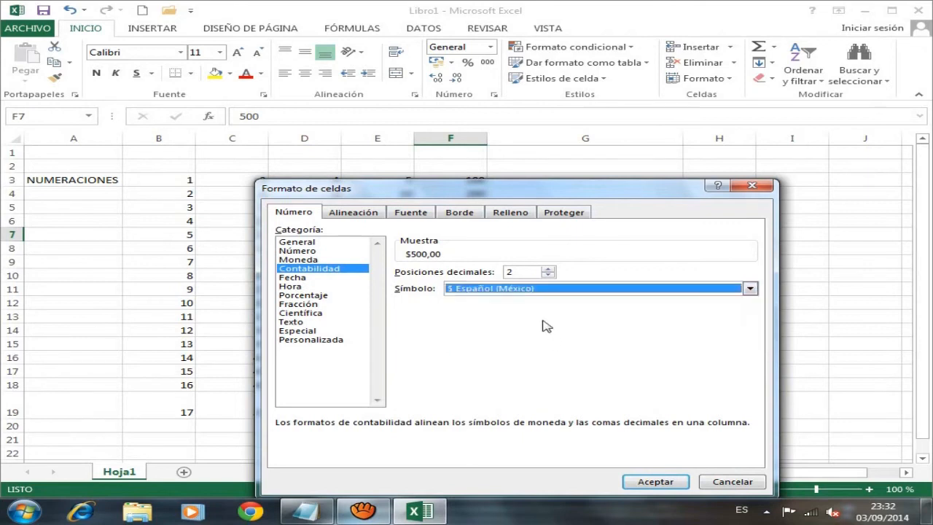
pyautogui.click(654, 482)
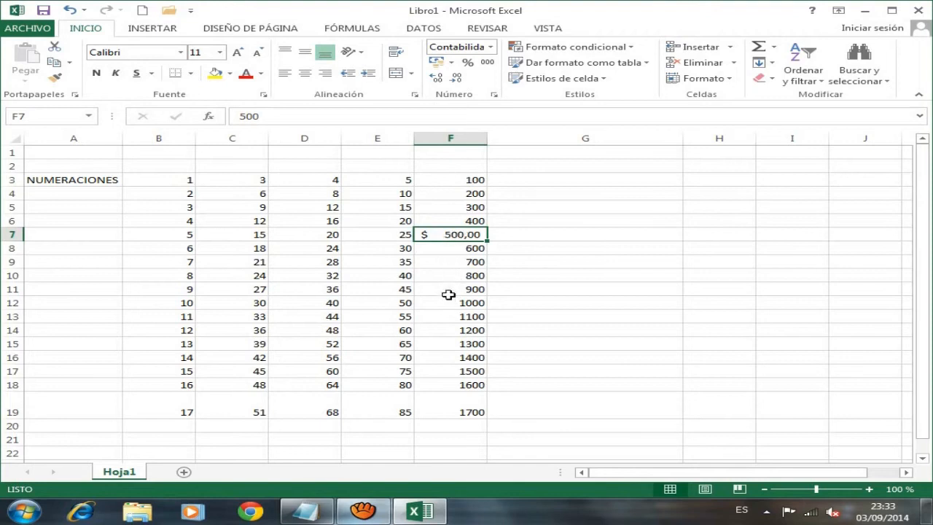
# - Switch to the class notes and highlight the NÚMERO entry about currency type and decimals
pyautogui.click(306, 511)
pyautogui.moveTo(923, 300); pyautogui.dragTo(927, 357)
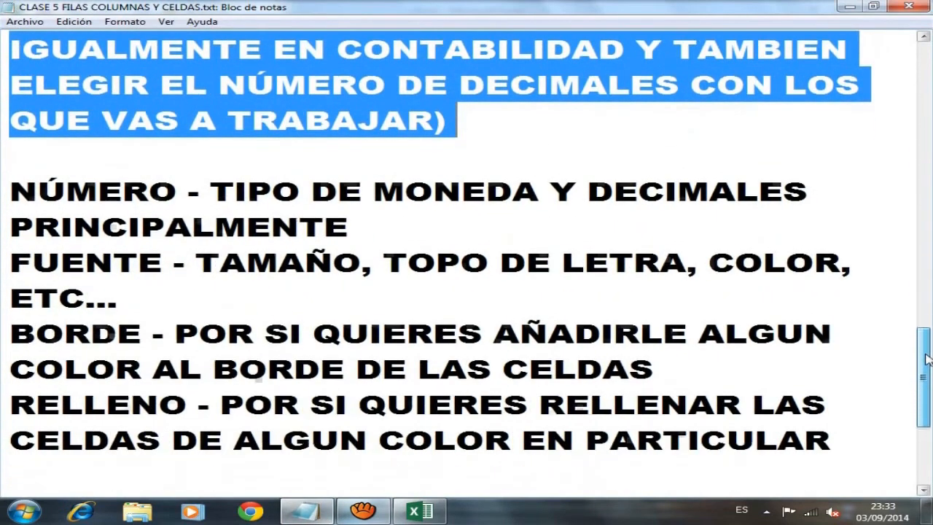
pyautogui.moveTo(13, 188); pyautogui.dragTo(359, 232)
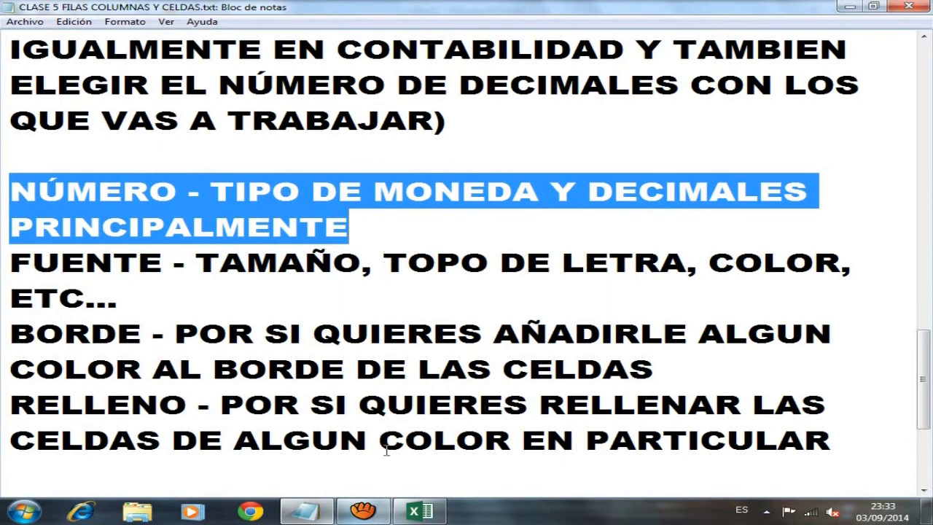
# - Switch back to Excel and format cell F7 as Moneda with 4 decimal places
pyautogui.click(419, 512)
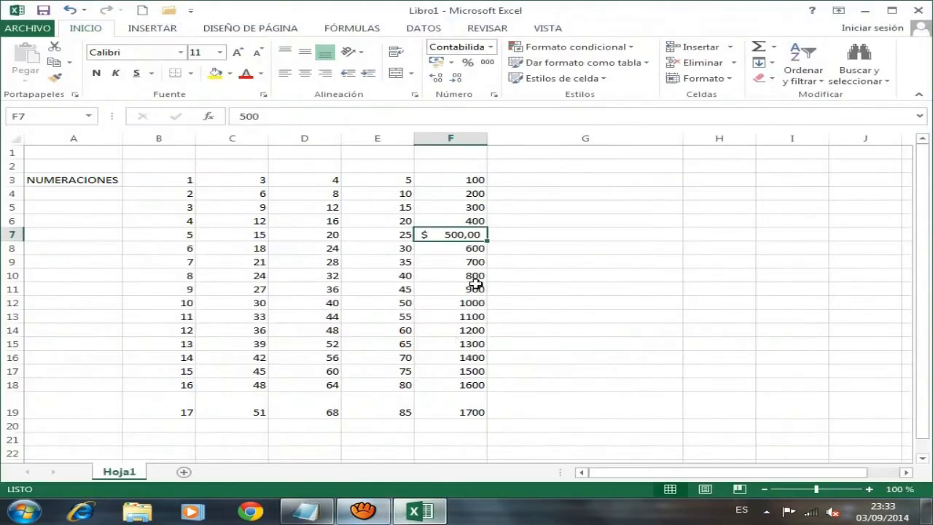
pyautogui.rightClick(445, 235)
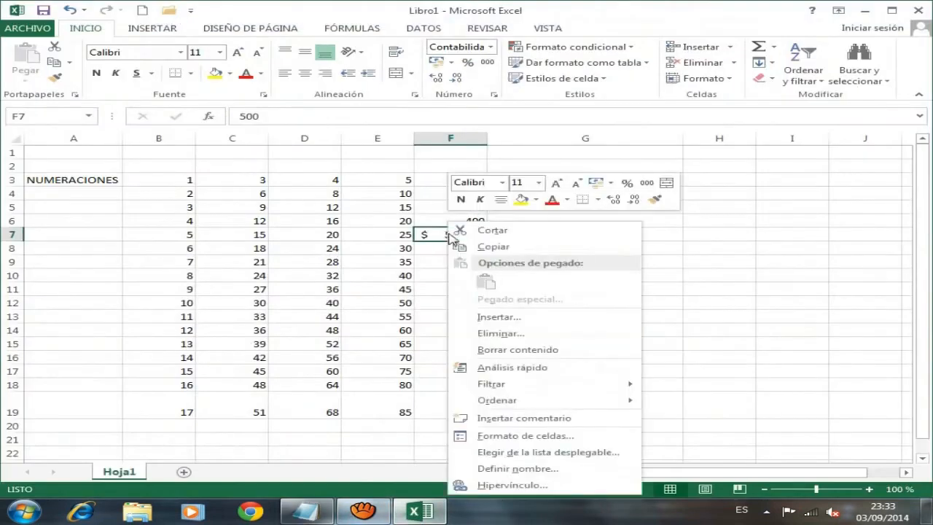
pyautogui.click(479, 436)
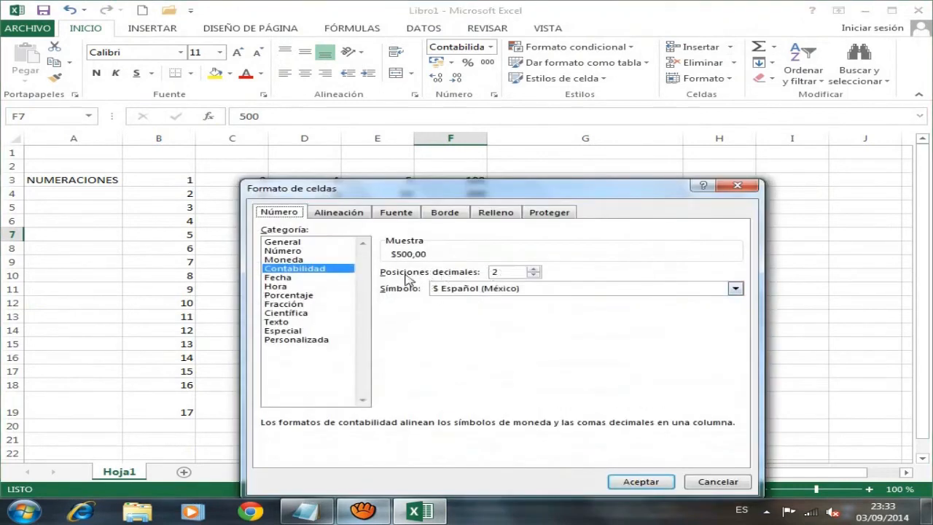
pyautogui.click(306, 260)
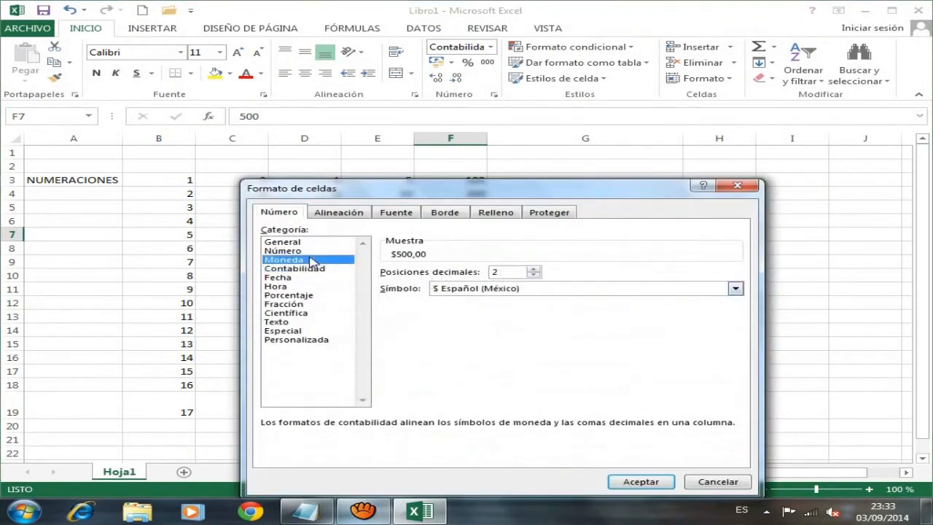
pyautogui.click(534, 269)
pyautogui.click(534, 269)
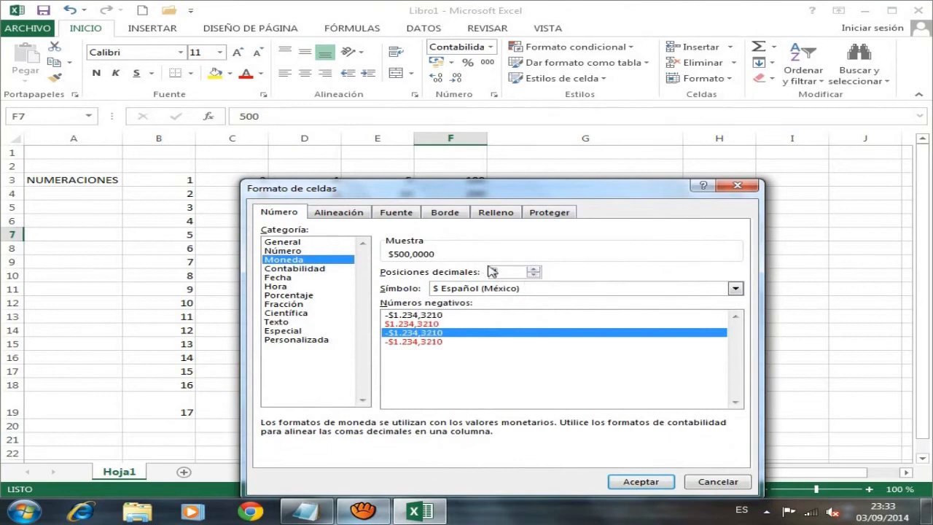
pyautogui.click(316, 268)
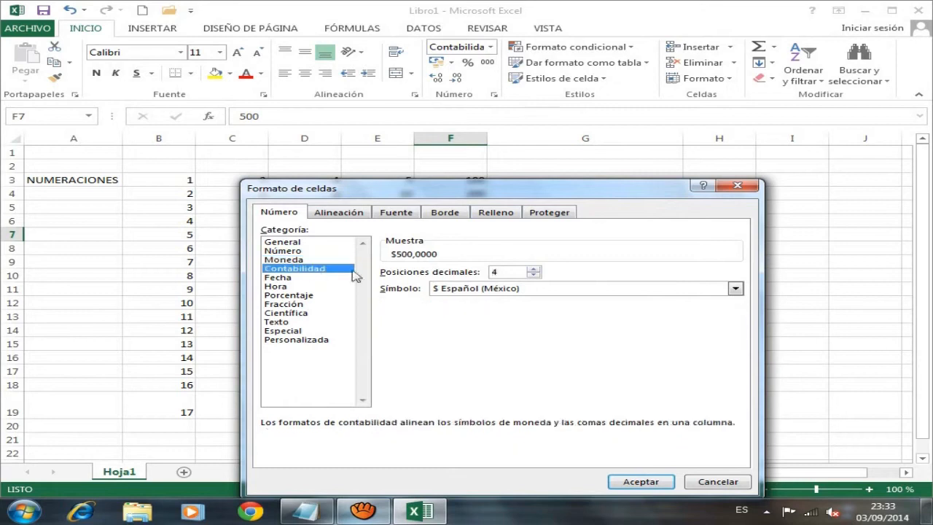
pyautogui.click(320, 259)
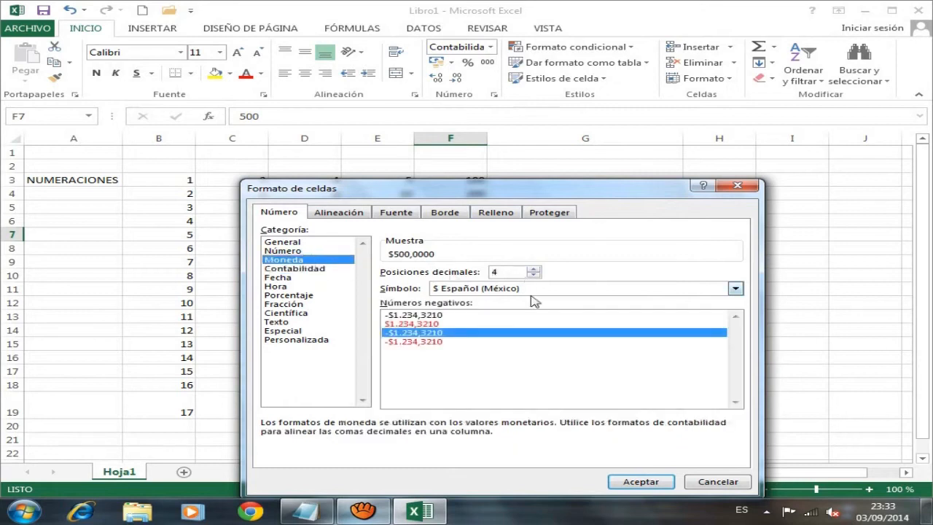
pyautogui.click(630, 482)
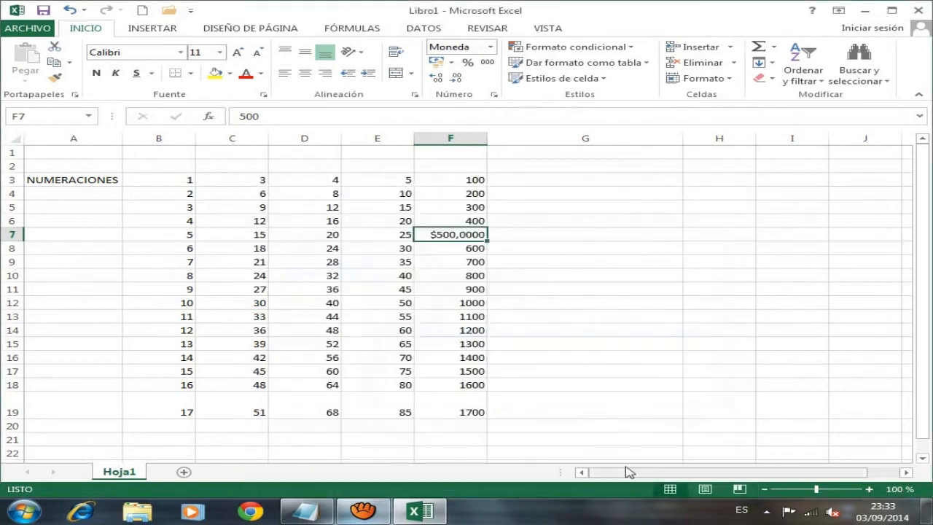
# - Format cell F7 as Contabilidad with 2 decimal places
pyautogui.rightClick(452, 234)
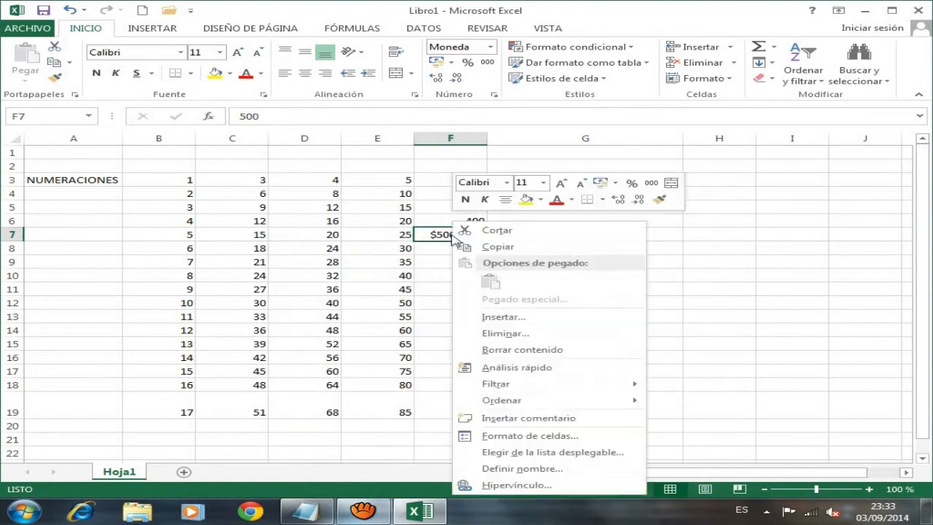
pyautogui.click(525, 436)
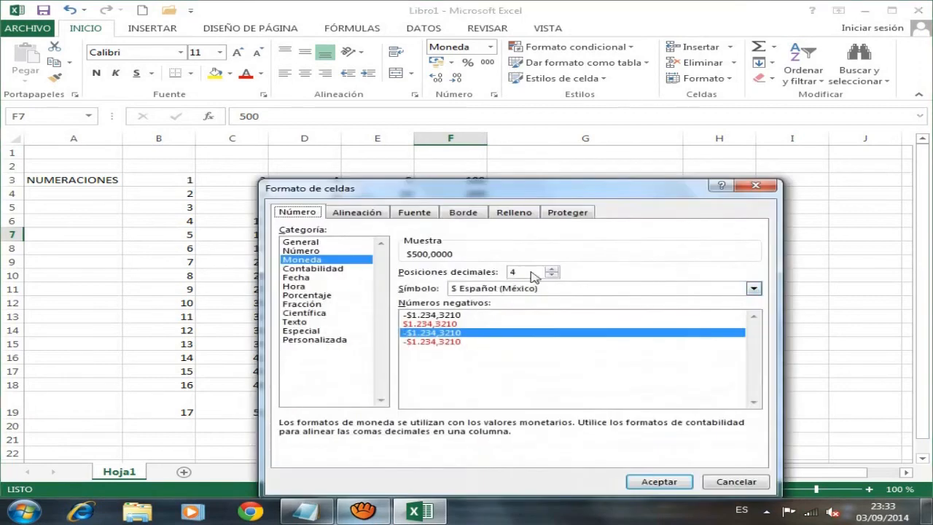
pyautogui.click(552, 275)
pyautogui.click(552, 275)
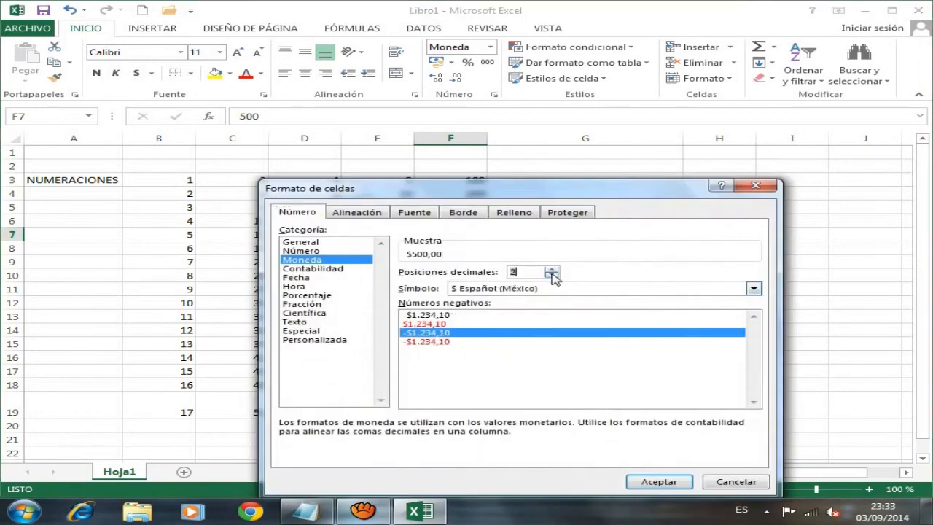
pyautogui.click(343, 269)
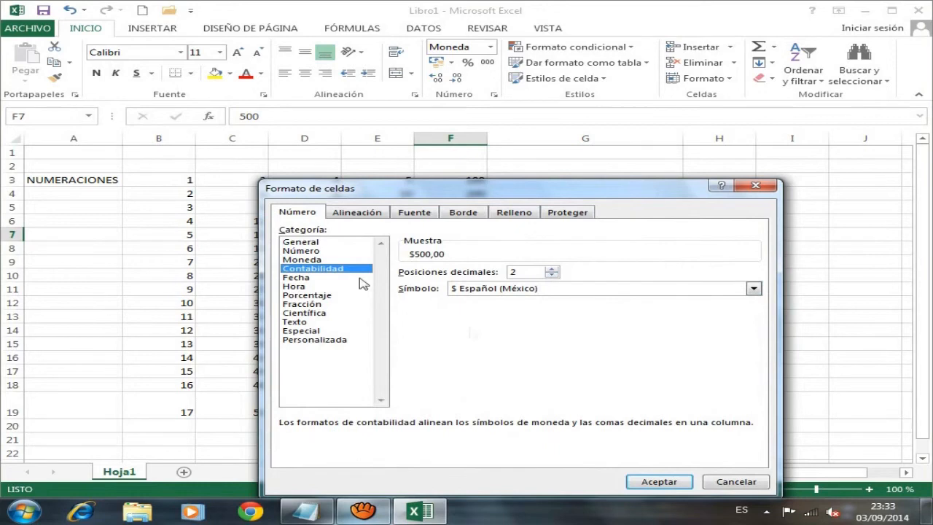
pyautogui.click(658, 482)
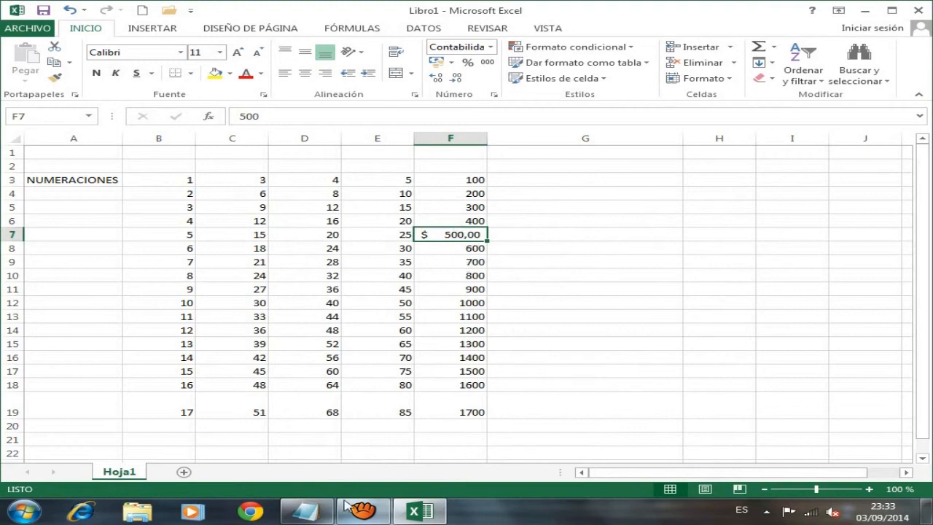
# - Switch to the class notes and highlight the FUENTE entry about font size, typeface and color
pyautogui.click(306, 511)
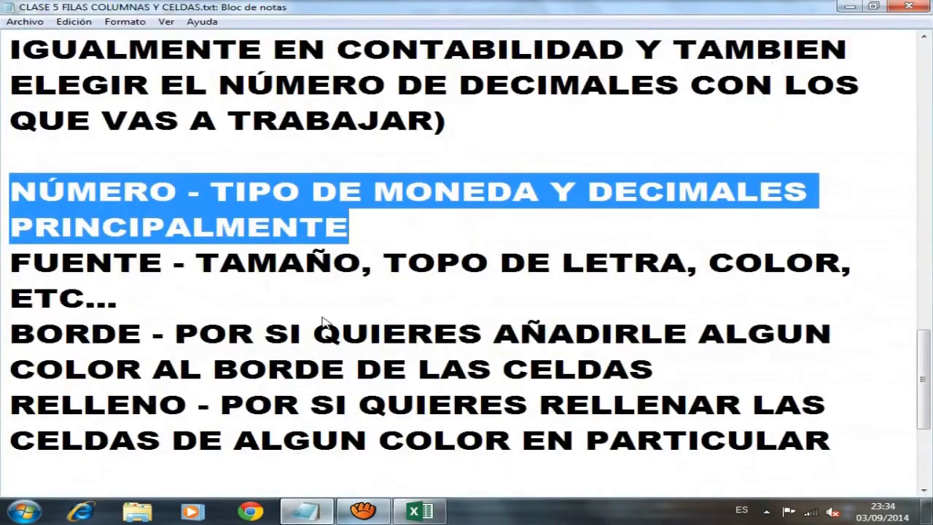
pyautogui.moveTo(11, 258); pyautogui.dragTo(197, 303)
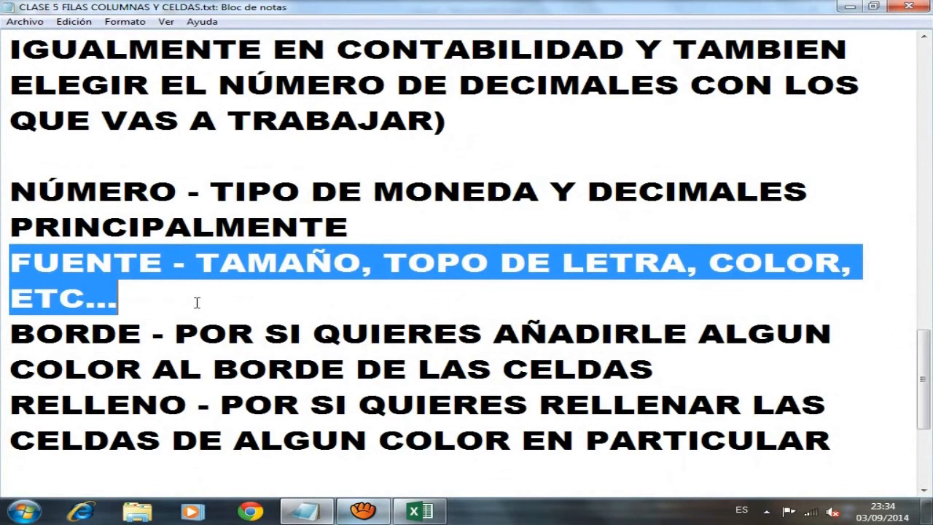
pyautogui.moveTo(922, 349); pyautogui.dragTo(922, 360)
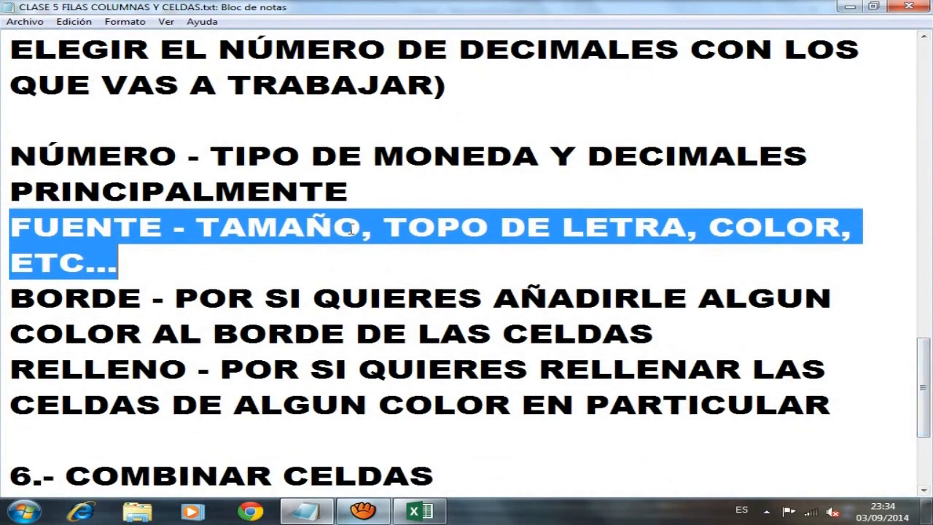
# - Switch back to Excel and open the Fuente settings in Formato de celdas for cell F9
pyautogui.click(420, 510)
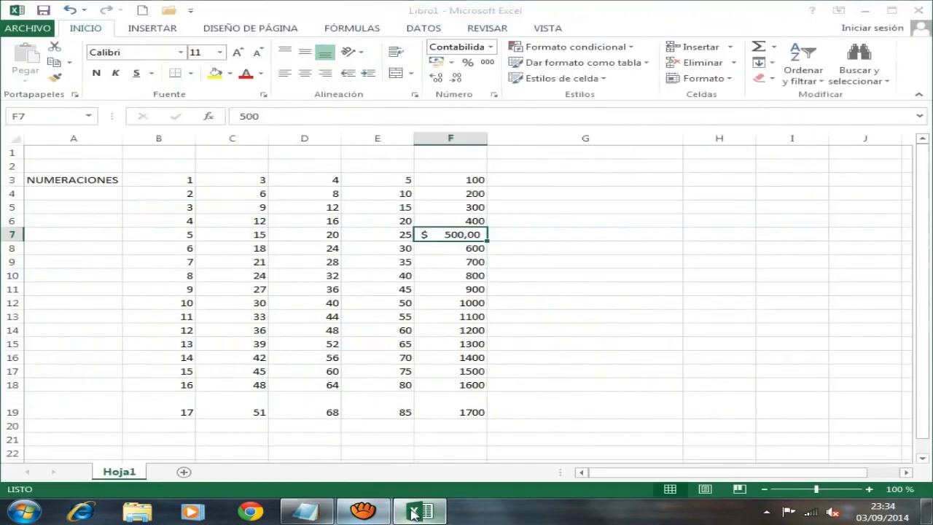
pyautogui.click(440, 248)
pyautogui.click(444, 263)
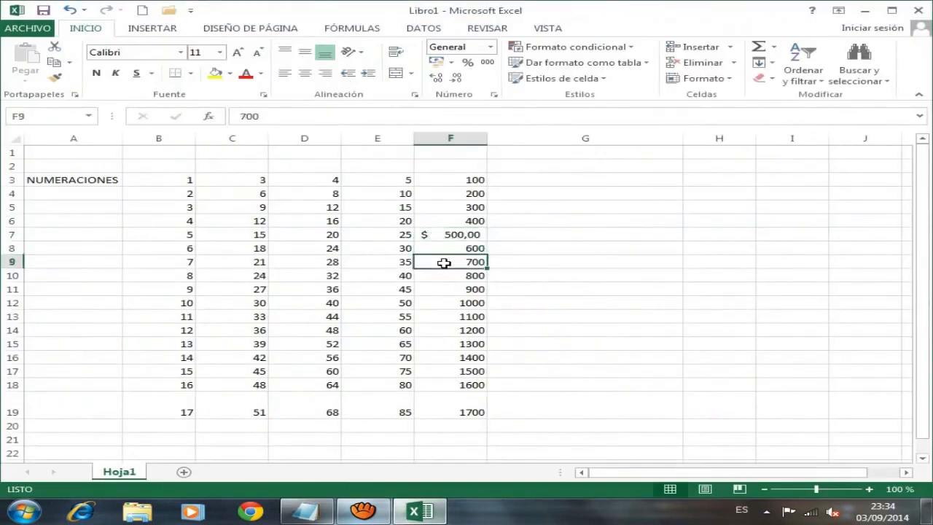
pyautogui.rightClick(443, 263)
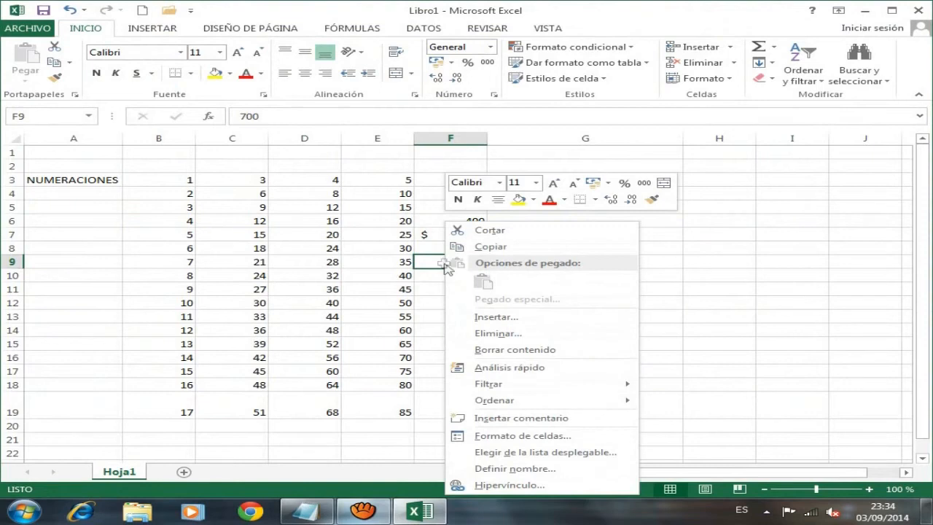
pyautogui.click(526, 436)
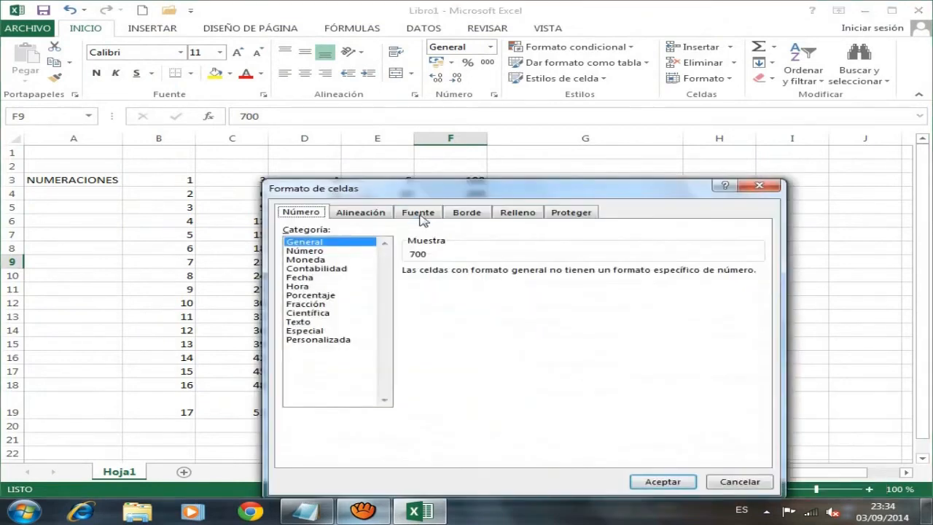
pyautogui.click(420, 215)
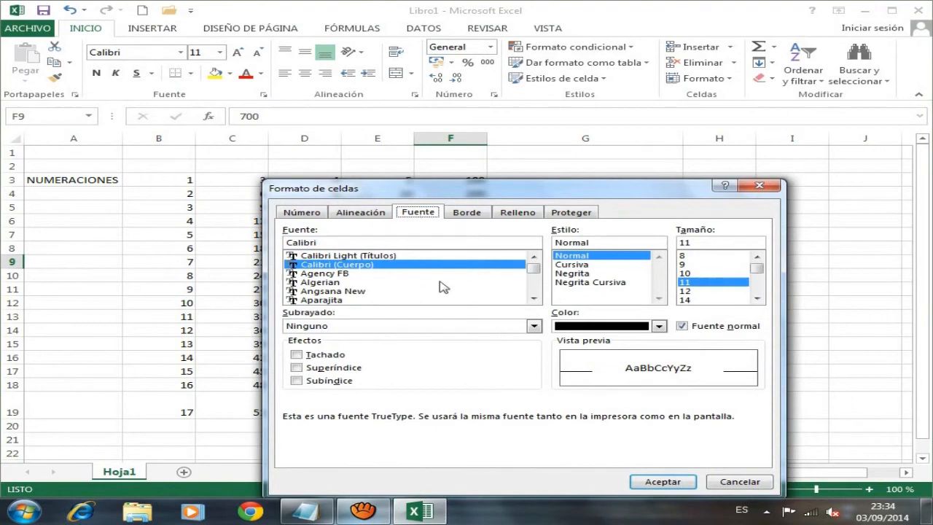
# - Preview several typefaces for cell F9, including Franklin Gothic Book, Eras Medium ITC and Edwardian Script ITC, and choose Consolas
pyautogui.moveTo(531, 269); pyautogui.dragTo(531, 276)
pyautogui.click(370, 273)
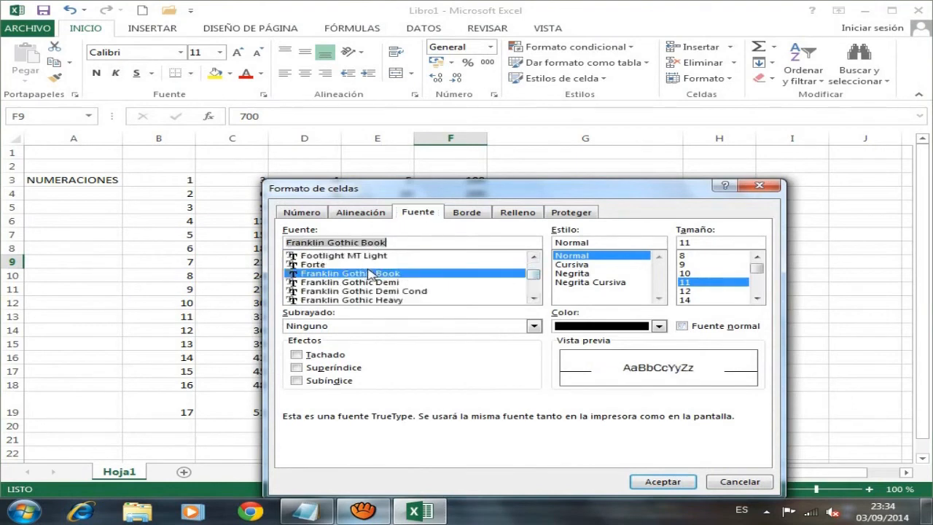
pyautogui.scroll(-2, 370, 274)
pyautogui.click(363, 274)
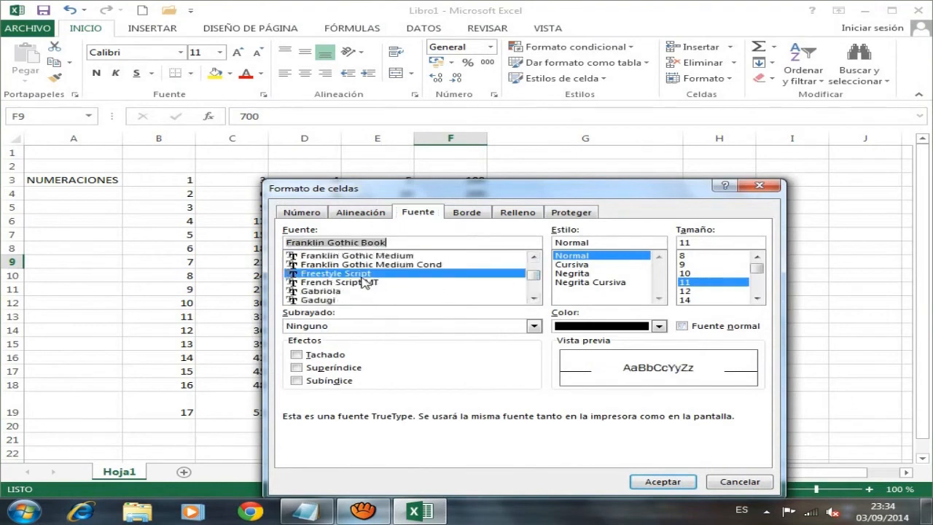
pyautogui.scroll(4, 363, 278)
pyautogui.click(362, 275)
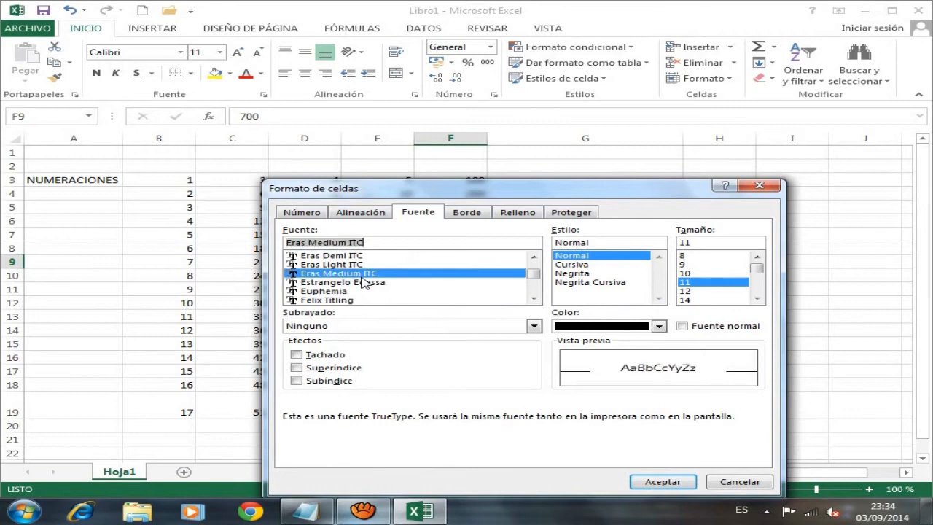
pyautogui.scroll(2, 362, 282)
pyautogui.click(363, 274)
pyautogui.scroll(5, 363, 280)
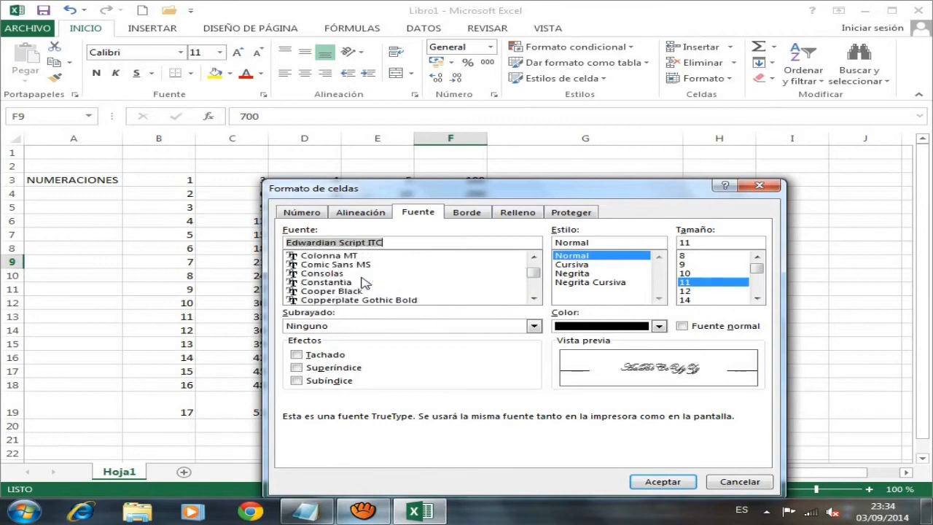
pyautogui.click(362, 275)
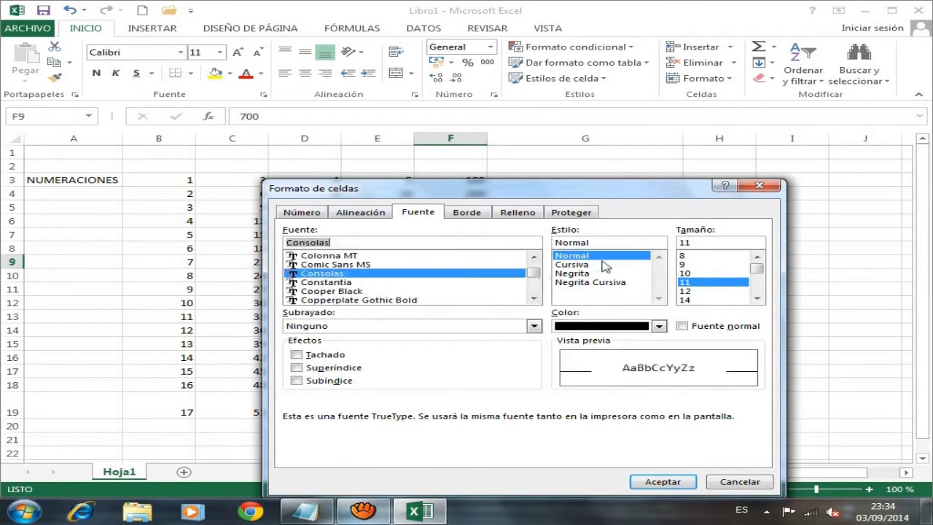
# - Set cell F9's font style to Negrita and its size to 22
pyautogui.click(585, 282)
pyautogui.click(582, 277)
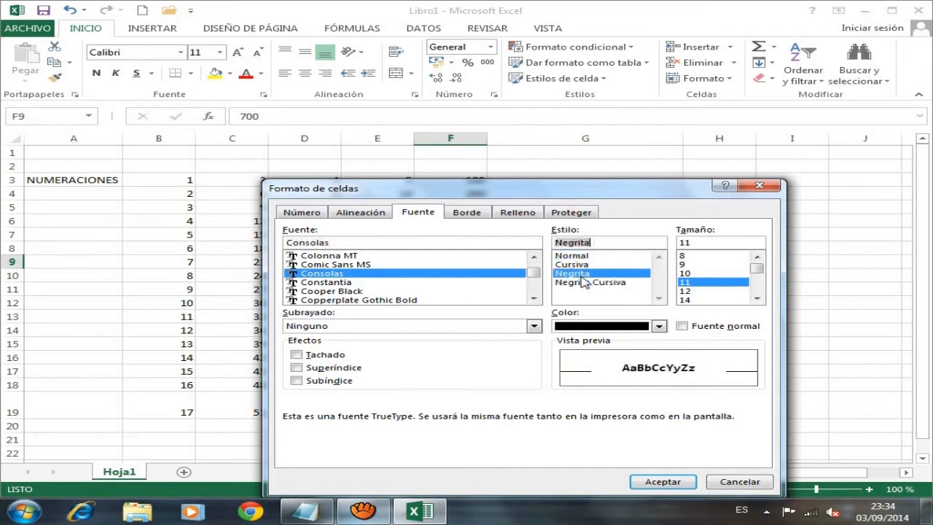
pyautogui.moveTo(759, 271); pyautogui.dragTo(758, 279)
pyautogui.click(694, 274)
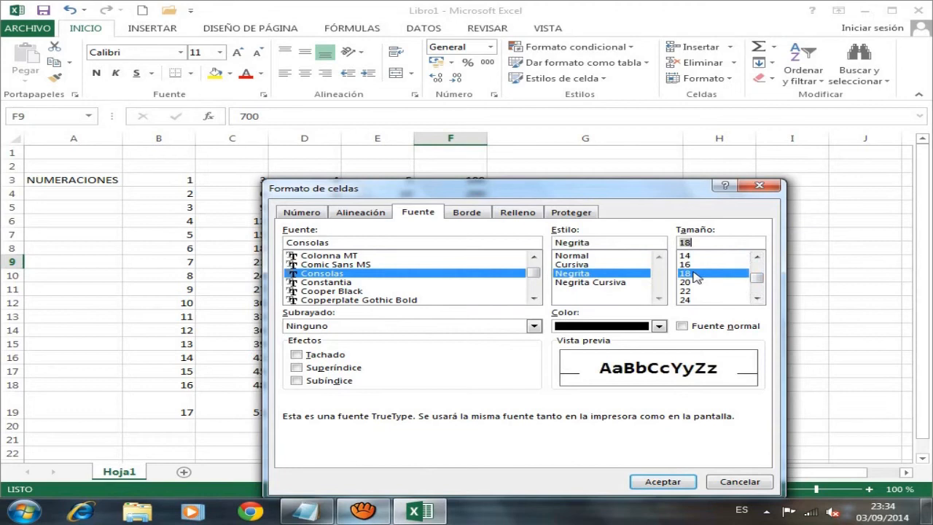
pyautogui.click(696, 282)
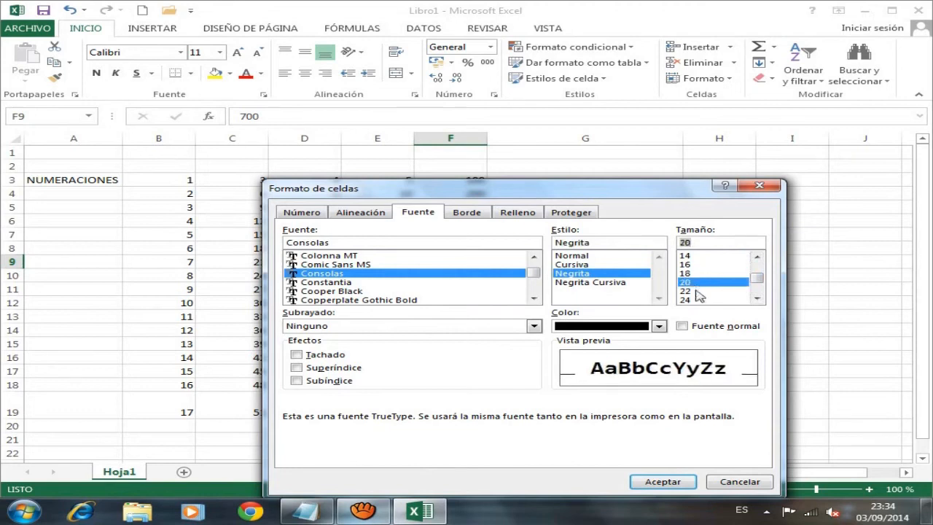
pyautogui.click(697, 290)
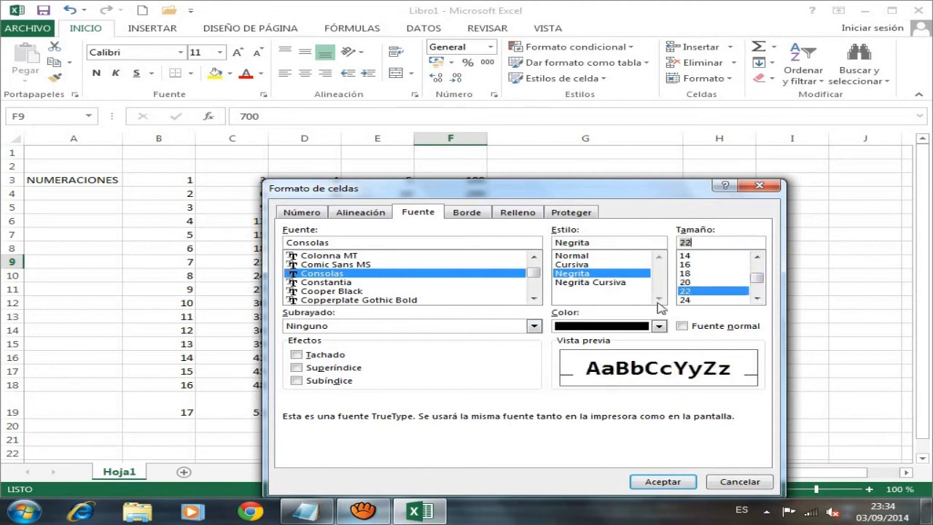
# - Leave the underline at Ninguno and set cell F9's font color to a darker theme blue
pyautogui.click(515, 332)
pyautogui.click(515, 331)
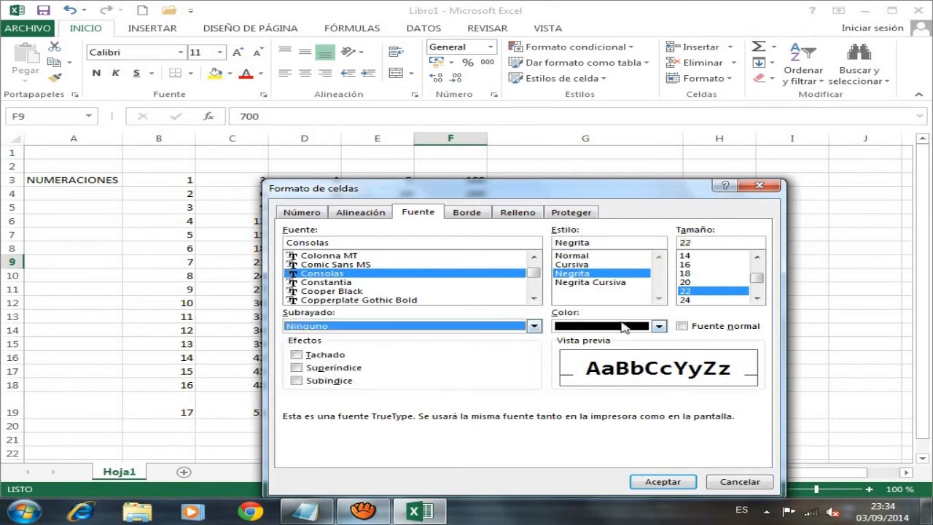
pyautogui.click(656, 327)
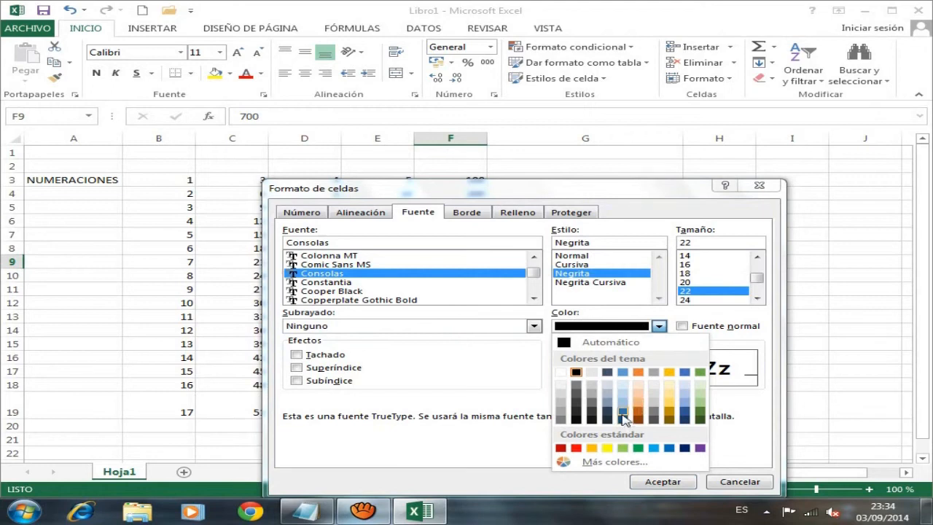
pyautogui.click(623, 412)
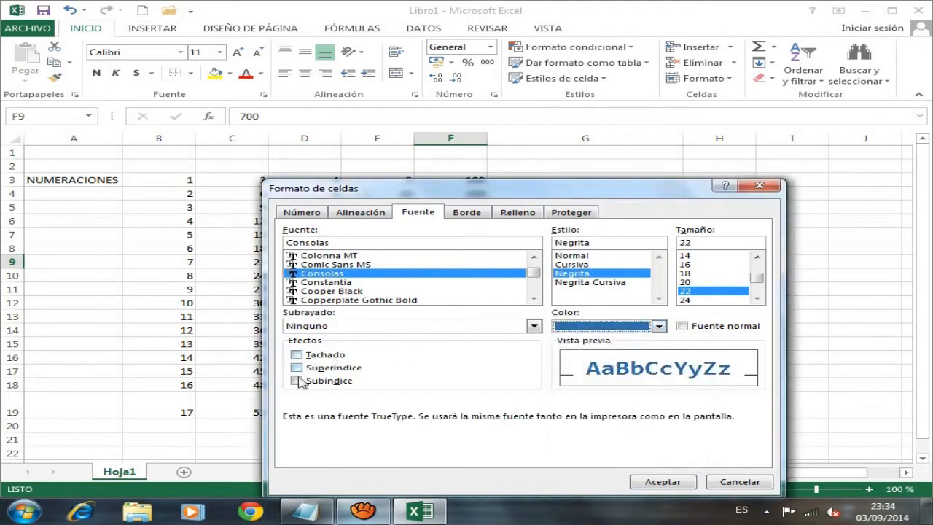
# - Try the Tachado, Superíndice and Subíndice effects, clear each one, and apply the font format to cell F9
pyautogui.click(297, 355)
pyautogui.click(297, 355)
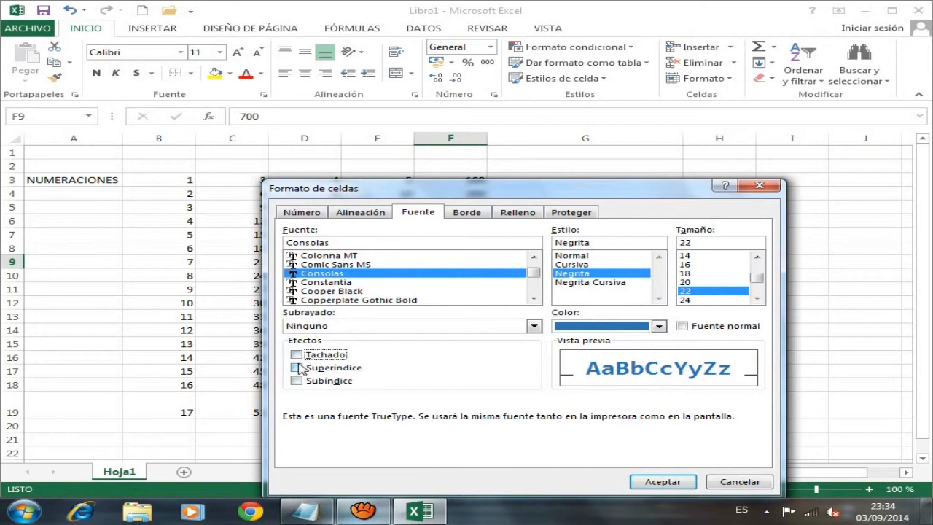
pyautogui.click(296, 367)
pyautogui.click(296, 368)
pyautogui.click(297, 381)
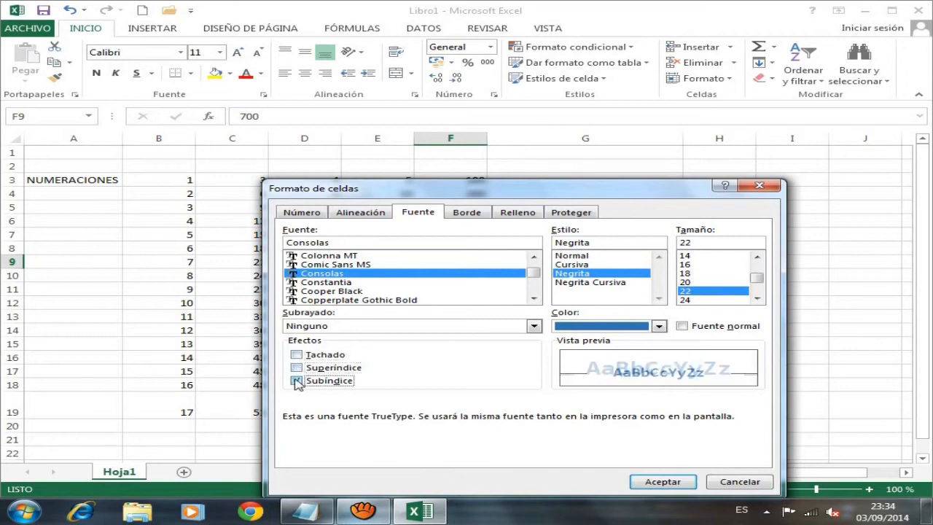
pyautogui.click(297, 381)
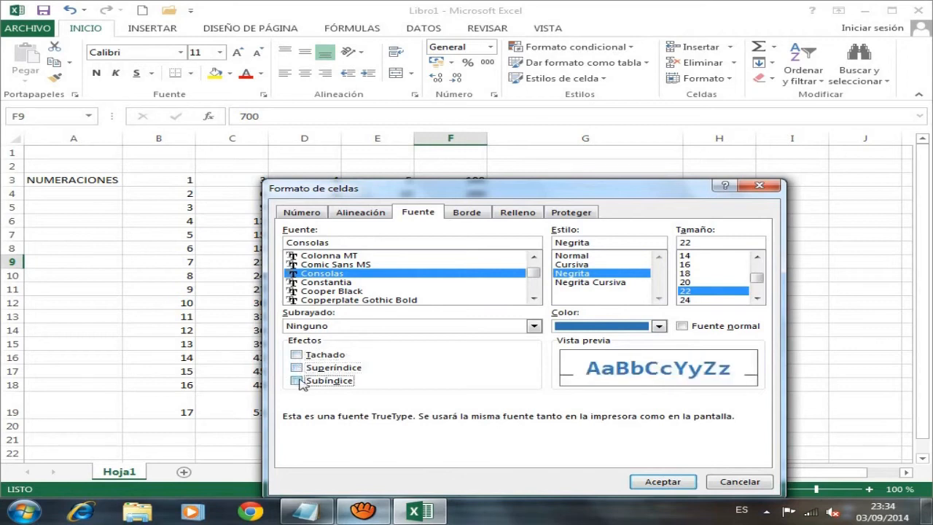
pyautogui.click(677, 482)
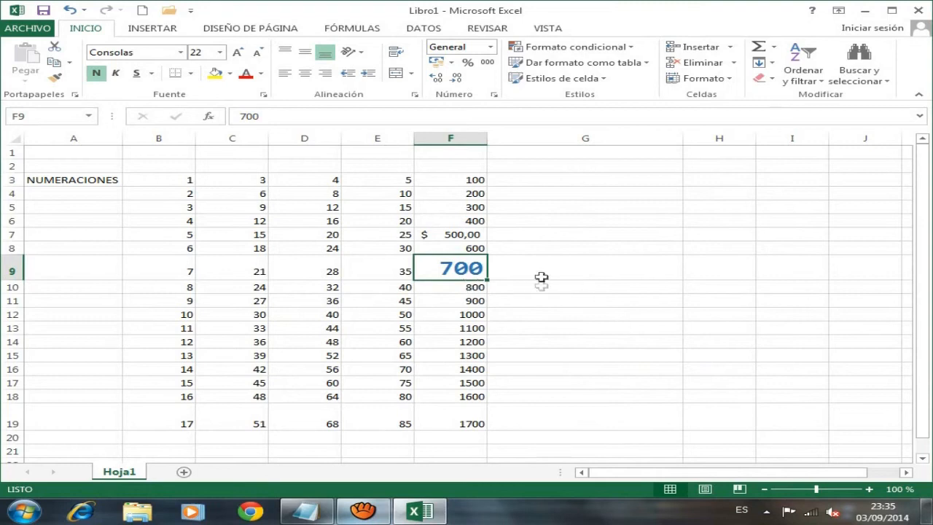
# - Switch to the class notes and highlight the BORDE entry about coloring cell borders
pyautogui.click(306, 510)
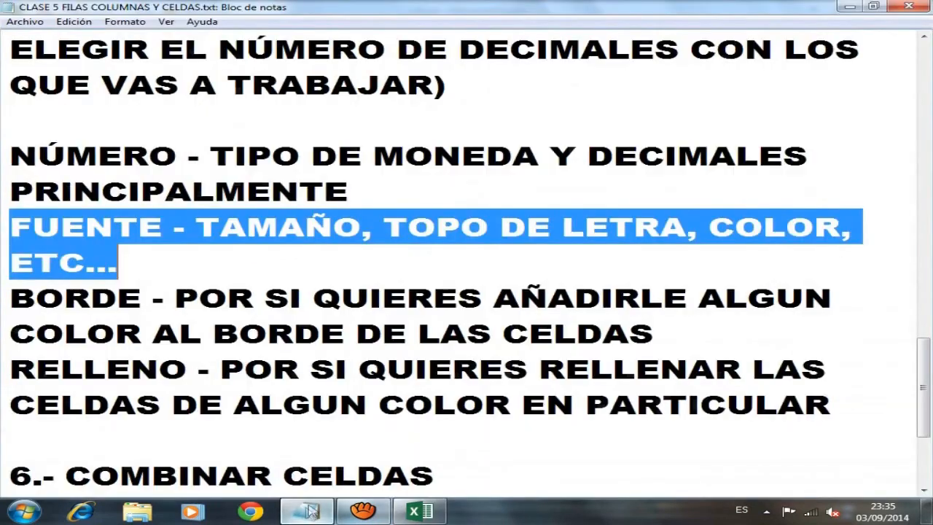
pyautogui.scroll(-1, 920, 297)
pyautogui.moveTo(9, 190); pyautogui.dragTo(720, 226)
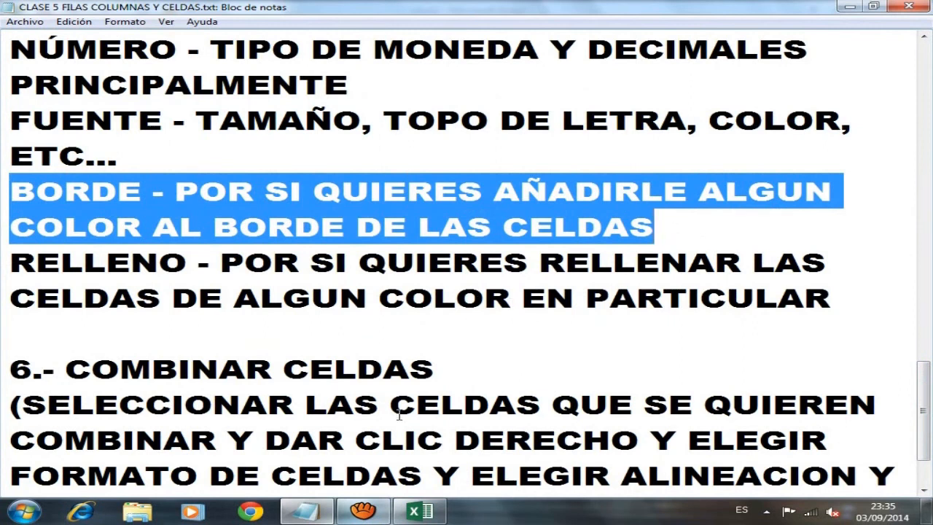
# - Switch back to Excel and choose a thick solid border line in dark green for cell F13
pyautogui.click(419, 510)
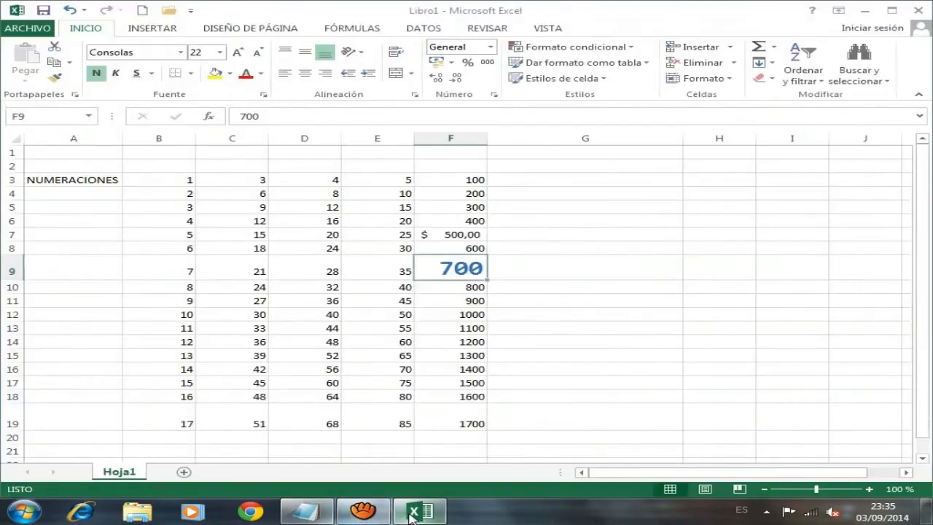
pyautogui.click(443, 329)
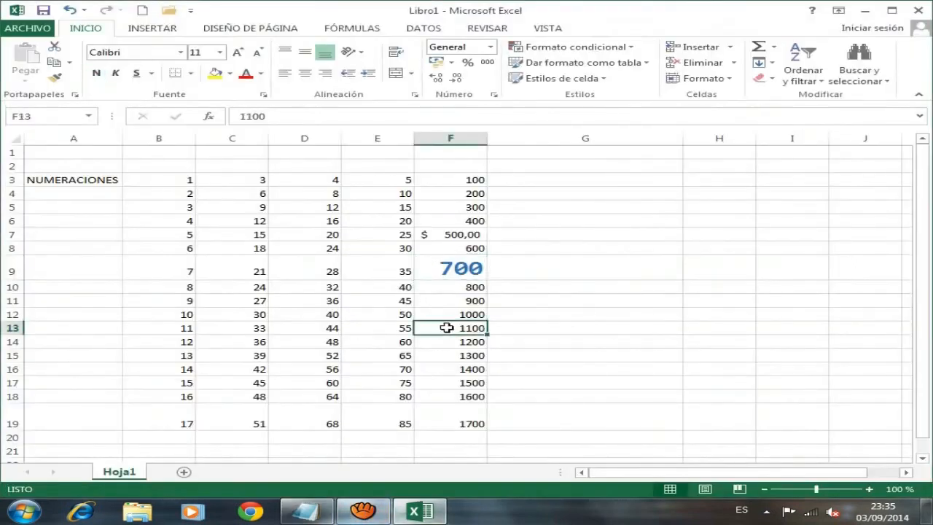
pyautogui.rightClick(445, 328)
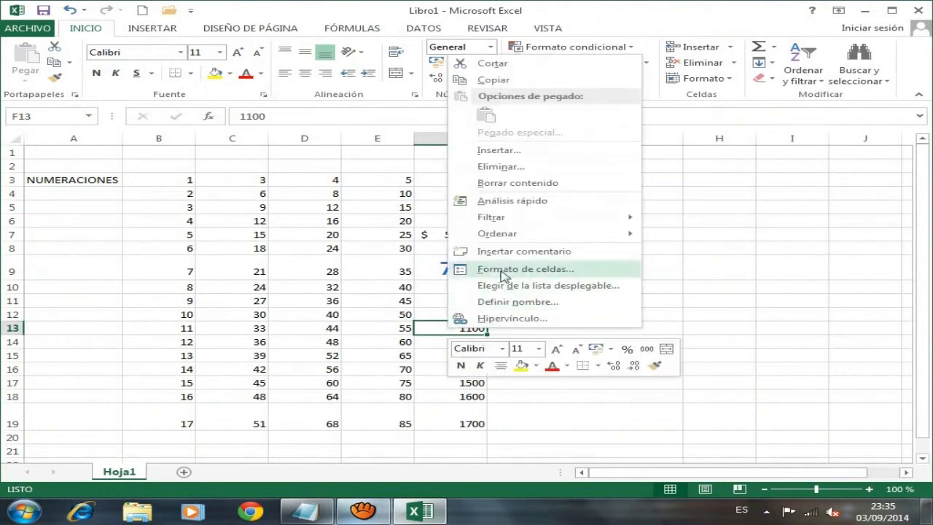
pyautogui.click(458, 268)
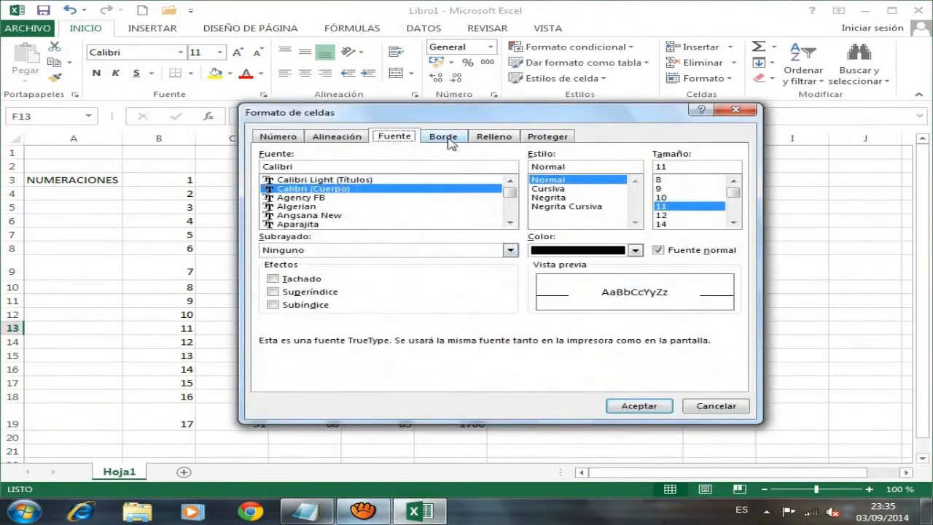
pyautogui.click(446, 138)
pyautogui.click(305, 214)
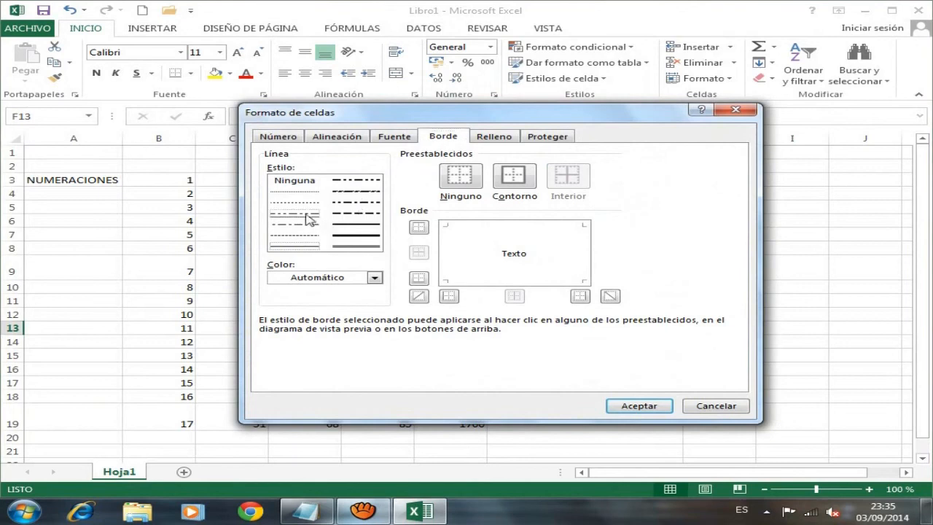
pyautogui.click(339, 227)
pyautogui.click(345, 234)
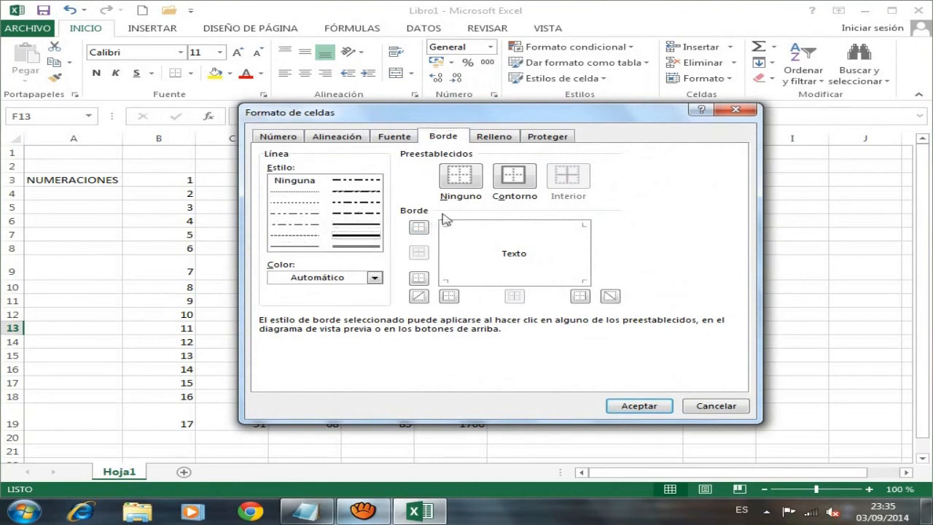
pyautogui.click(379, 278)
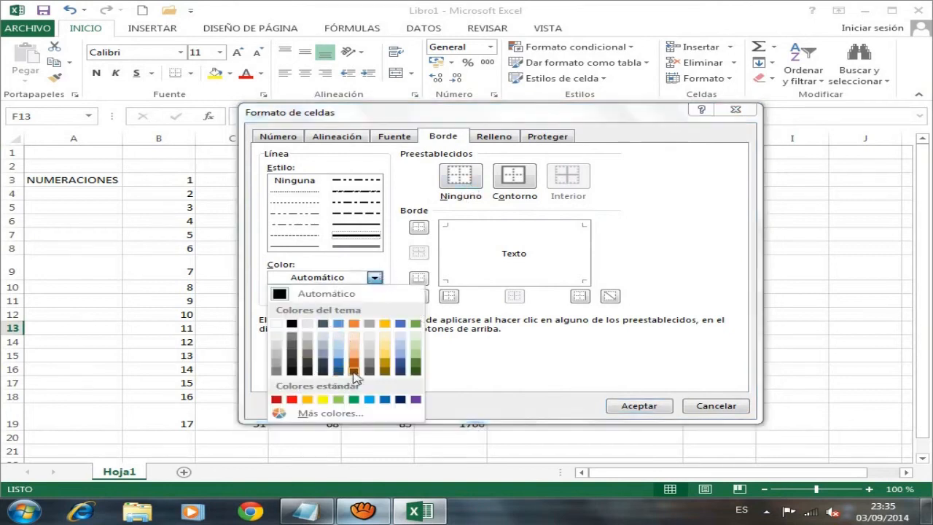
pyautogui.click(416, 362)
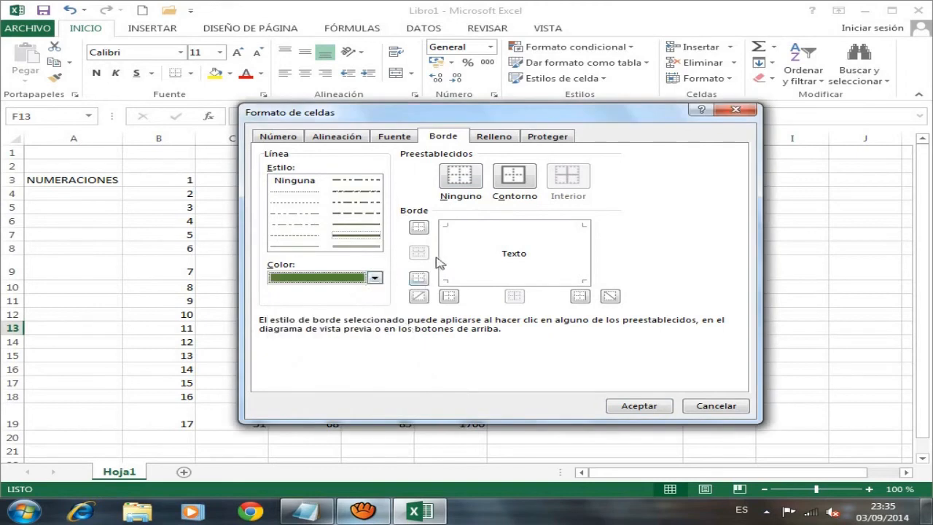
# - Add the green border to all four sides of cell F13, apply it, and select cell F16
pyautogui.click(420, 281)
pyautogui.click(418, 227)
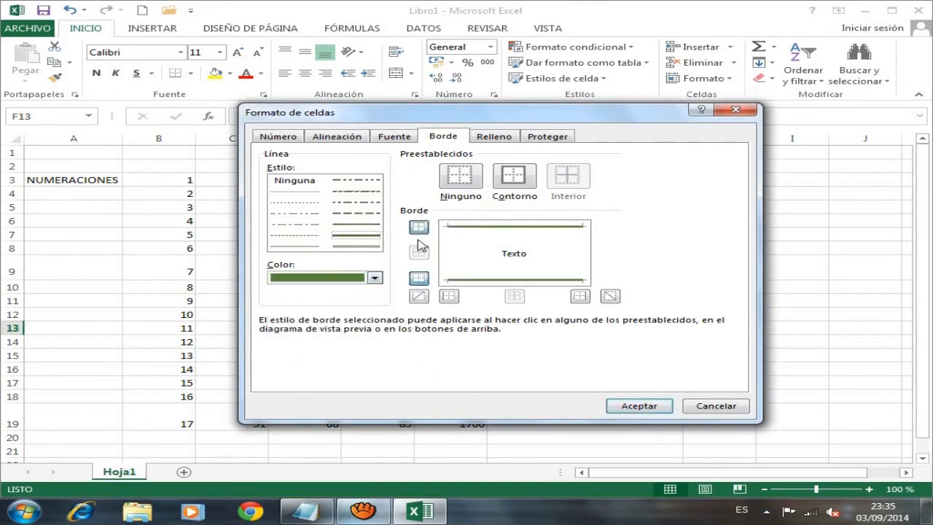
pyautogui.click(448, 296)
pyautogui.click(580, 296)
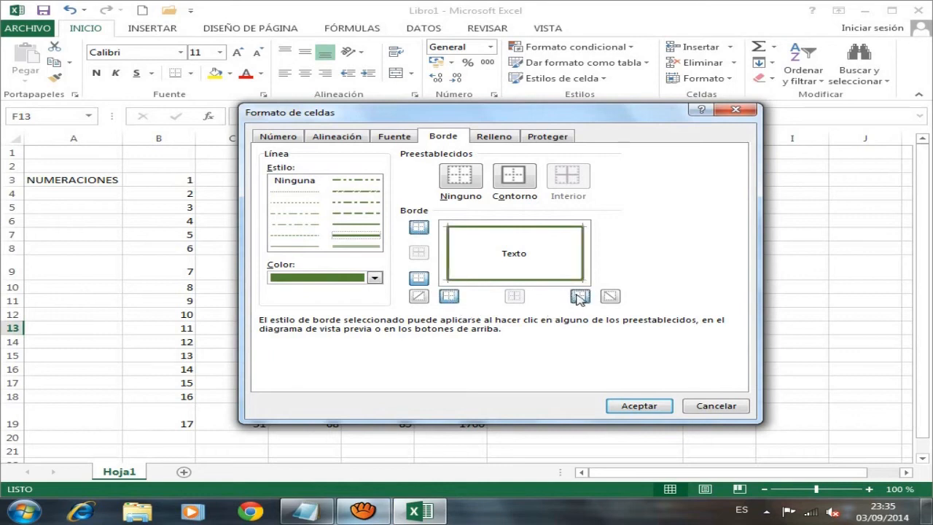
pyautogui.click(631, 406)
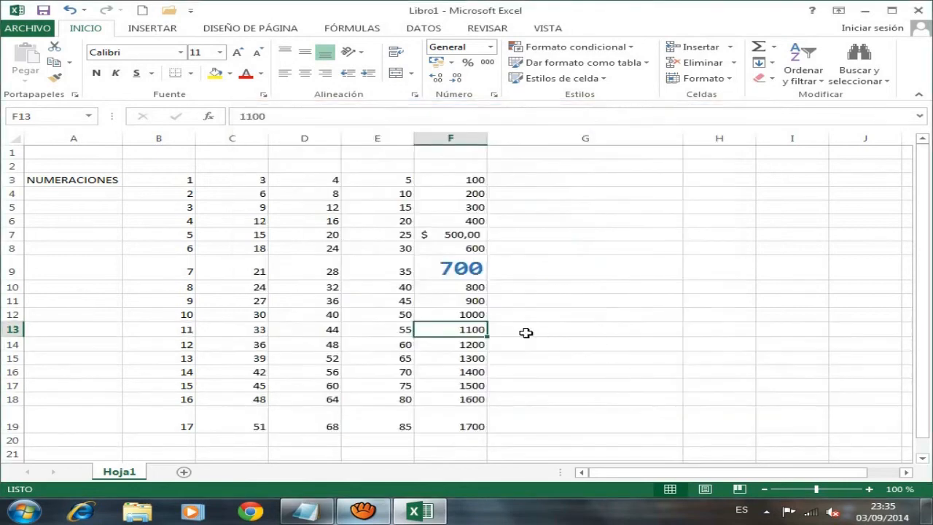
pyautogui.click(477, 344)
pyautogui.click(466, 367)
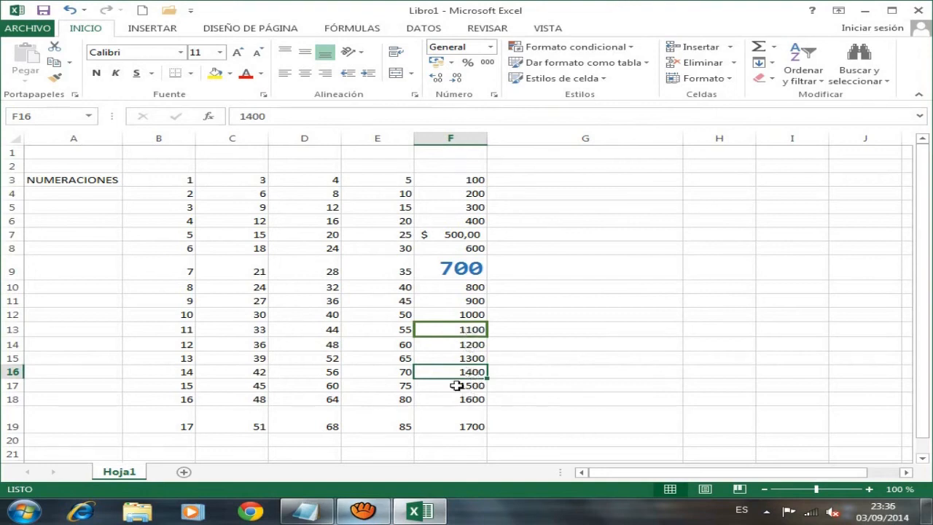
# - Switch to the class notes and highlight the RELLENO entry about filling cells with a color
pyautogui.click(458, 327)
pyautogui.click(457, 358)
pyautogui.click(457, 385)
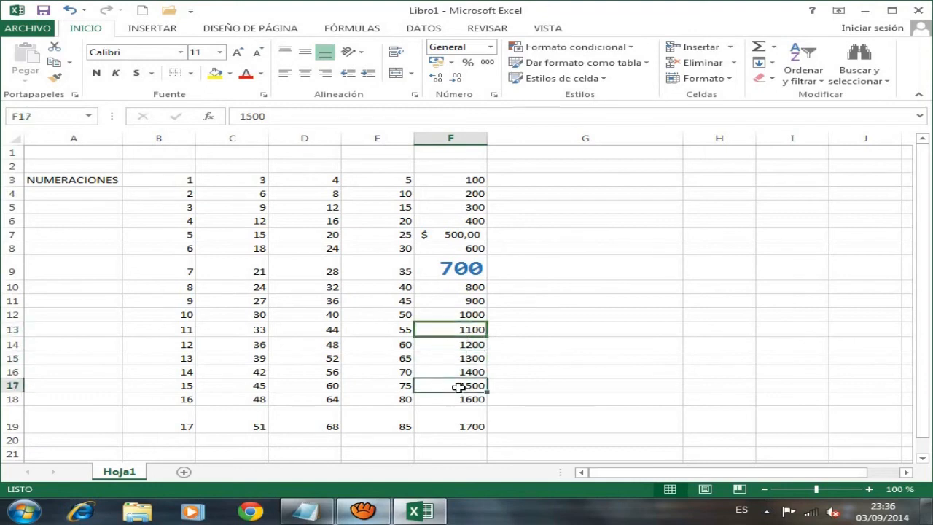
pyautogui.click(324, 514)
pyautogui.moveTo(12, 266); pyautogui.dragTo(829, 300)
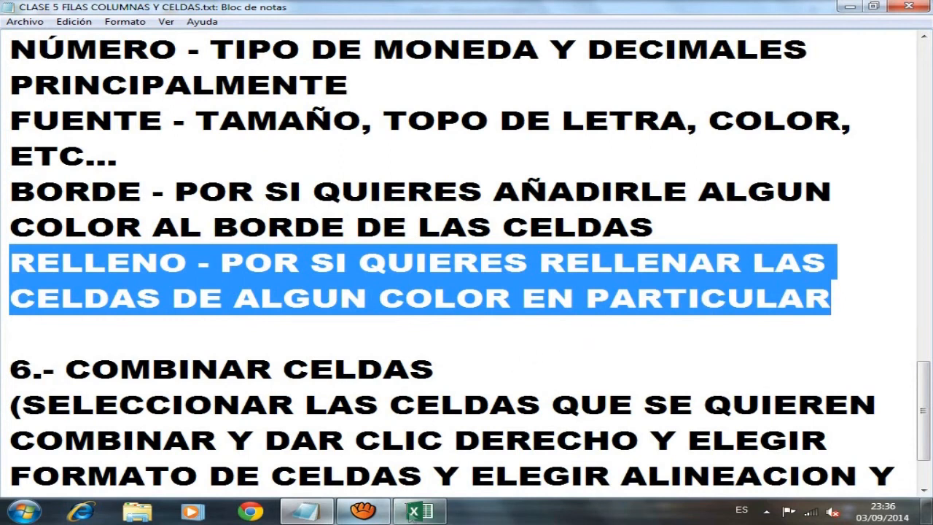
# - Switch back to Excel and choose an orange background fill in the cell format settings for cell F19
pyautogui.click(420, 511)
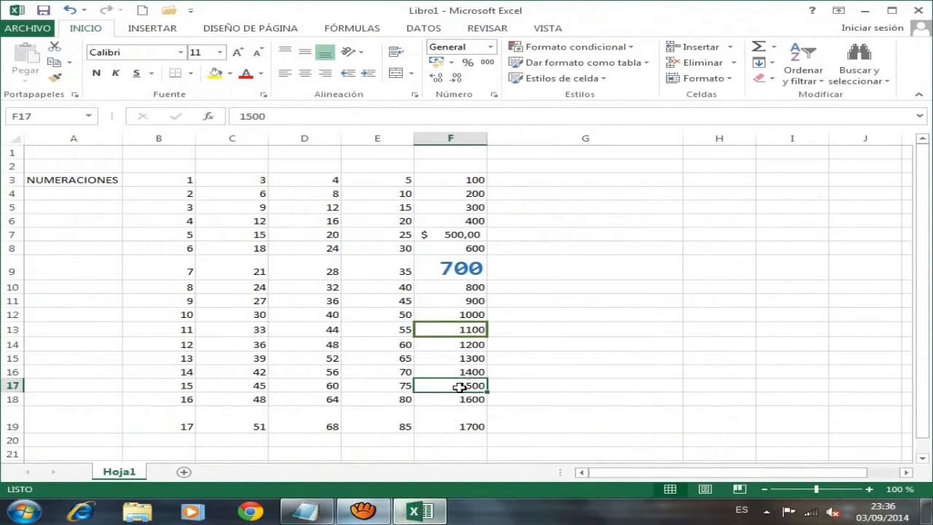
pyautogui.click(452, 424)
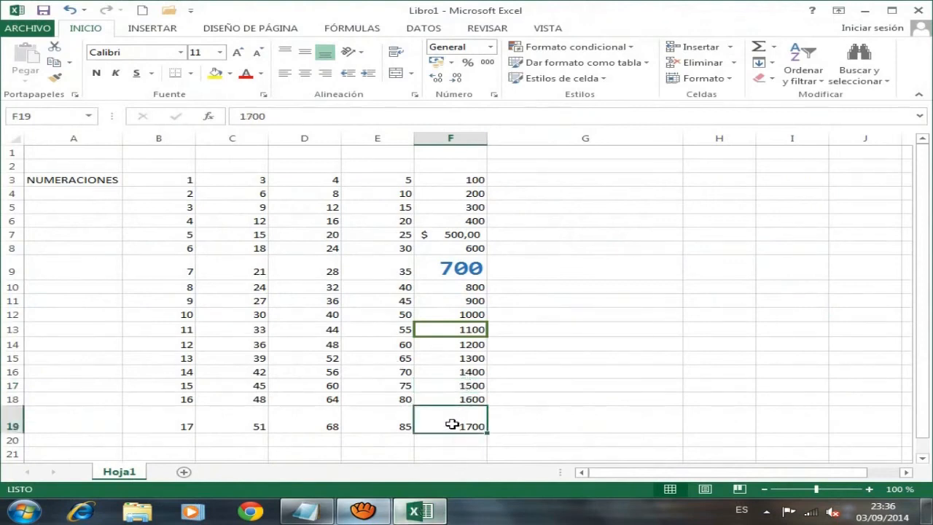
pyautogui.rightClick(452, 424)
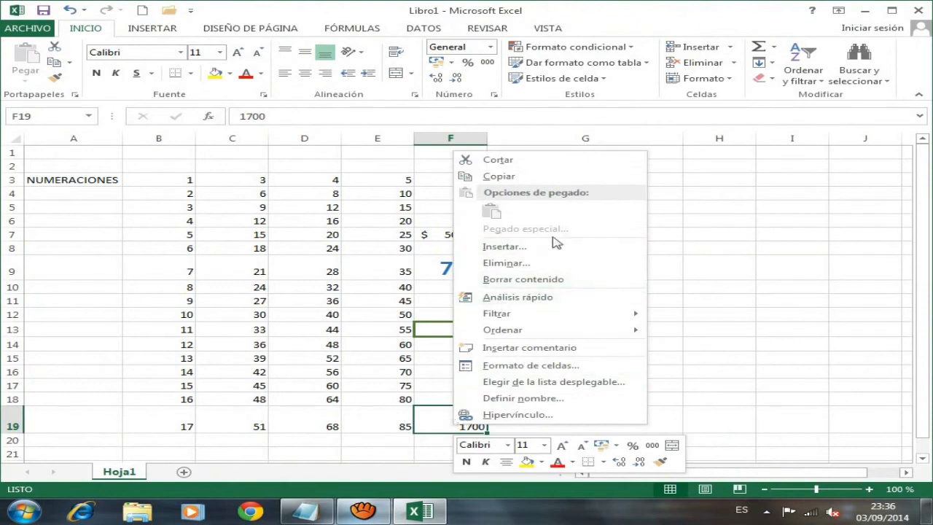
pyautogui.click(521, 365)
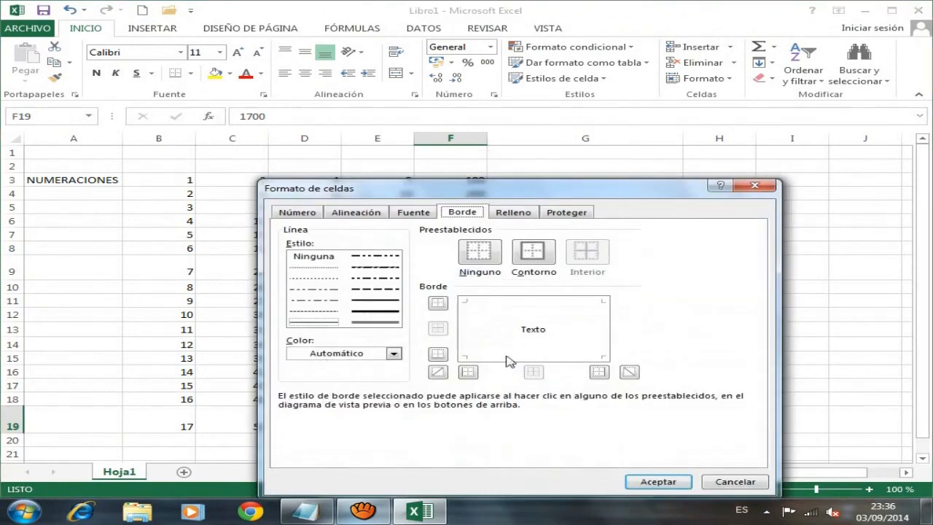
pyautogui.click(515, 213)
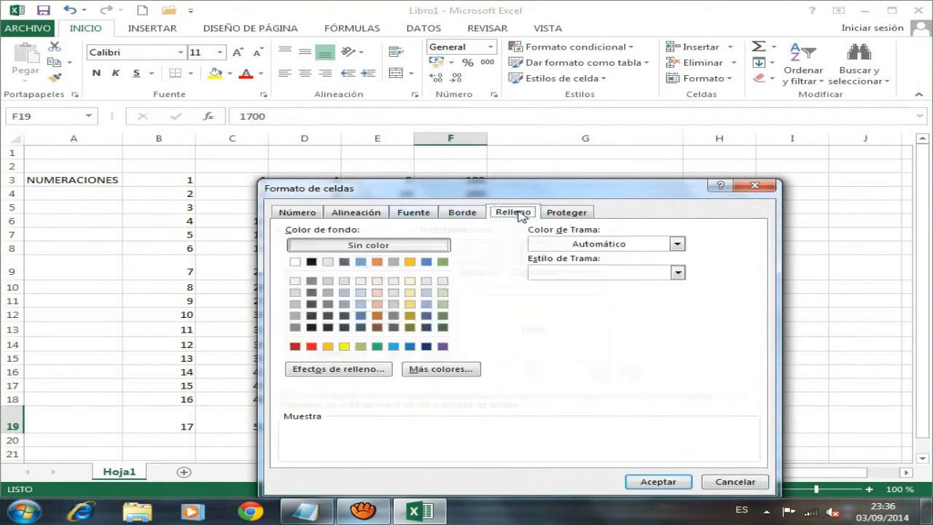
pyautogui.click(377, 262)
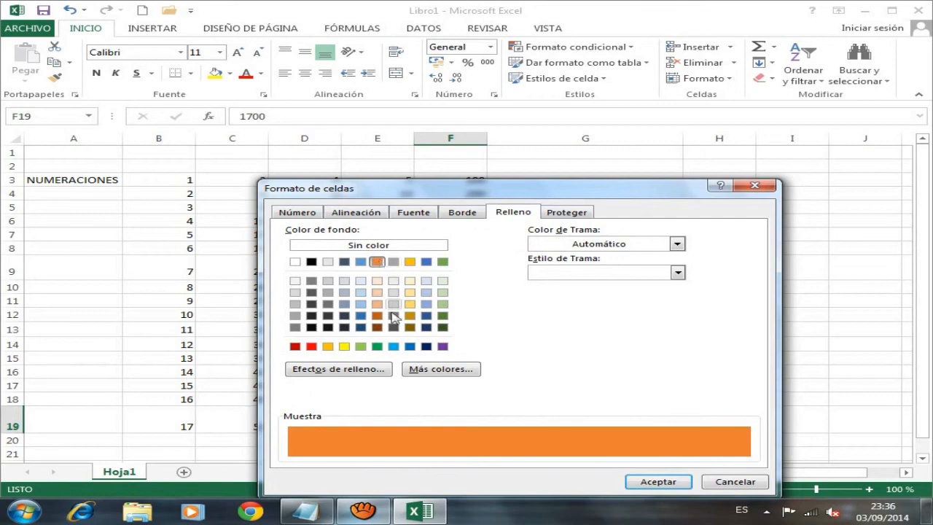
# - Try several fill pattern styles over the orange background, including thick horizontal stripes, and reset the pattern to none
pyautogui.click(587, 247)
pyautogui.click(587, 247)
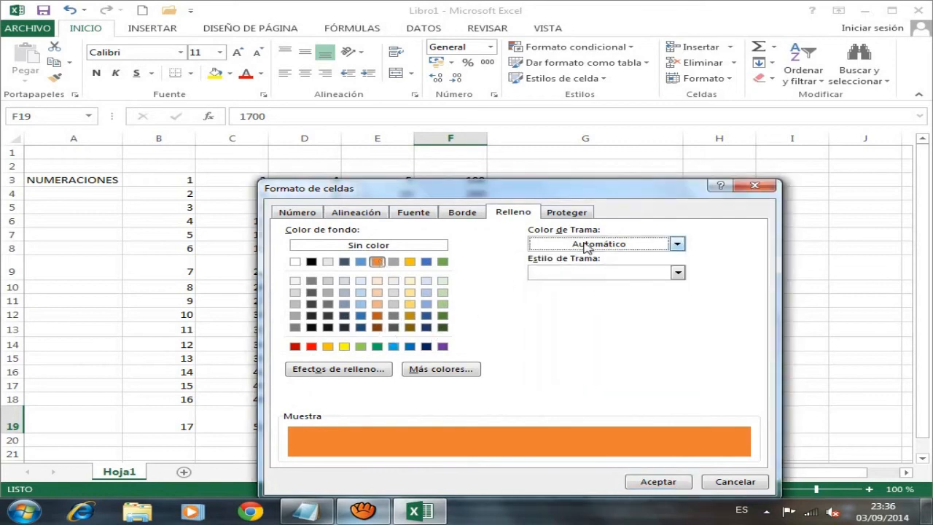
pyautogui.click(566, 276)
pyautogui.click(585, 298)
pyautogui.moveTo(590, 189); pyautogui.dragTo(590, 148)
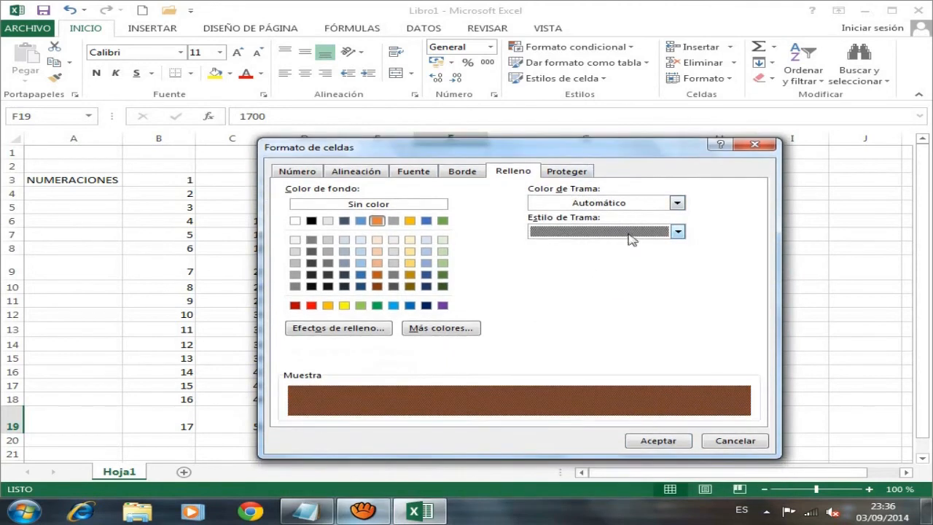
pyautogui.click(631, 237)
pyautogui.click(651, 265)
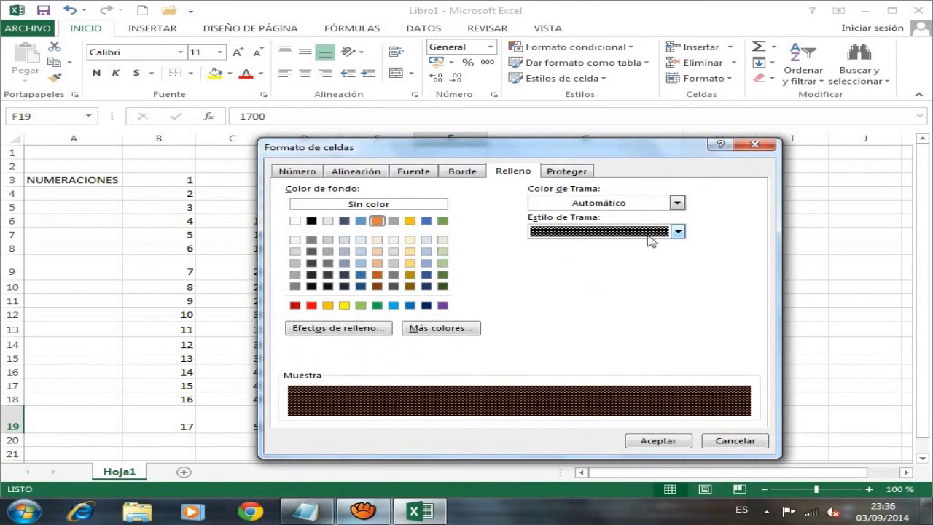
pyautogui.click(648, 234)
pyautogui.click(651, 250)
pyautogui.click(648, 234)
pyautogui.click(550, 266)
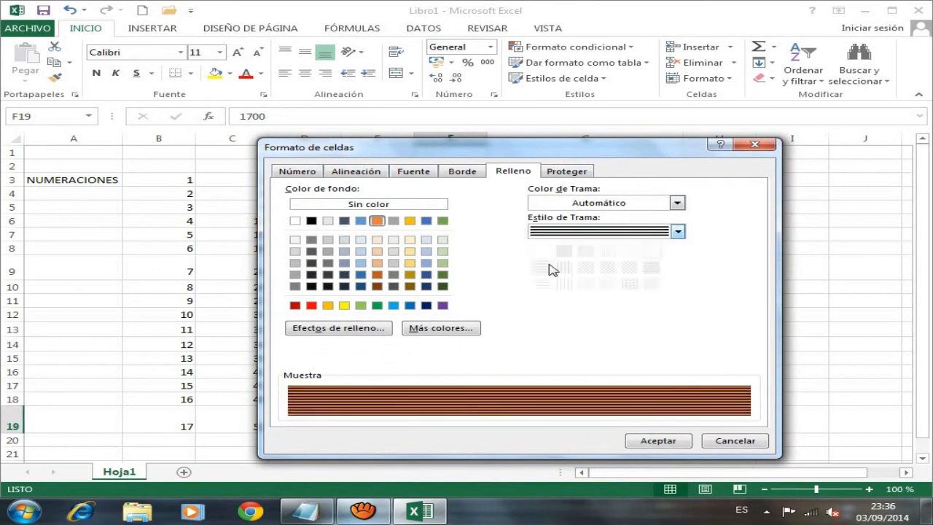
pyautogui.click(678, 232)
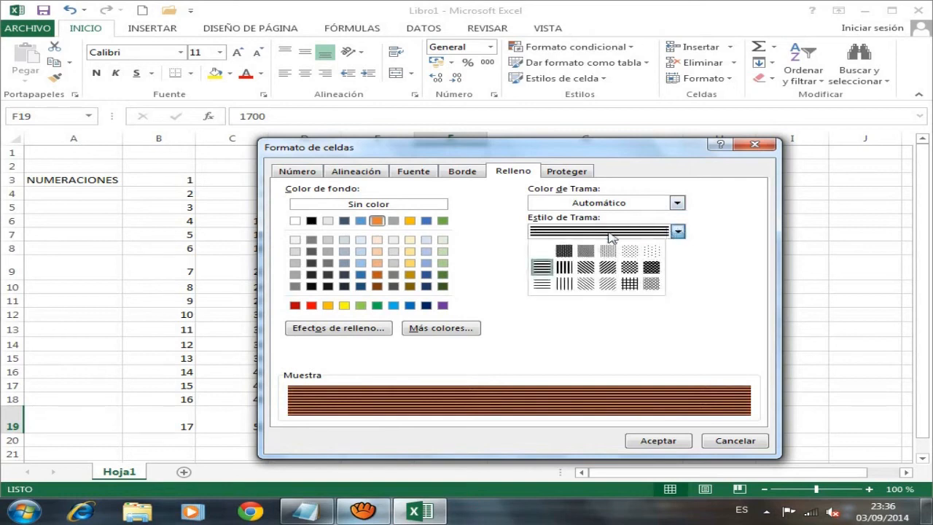
pyautogui.click(552, 252)
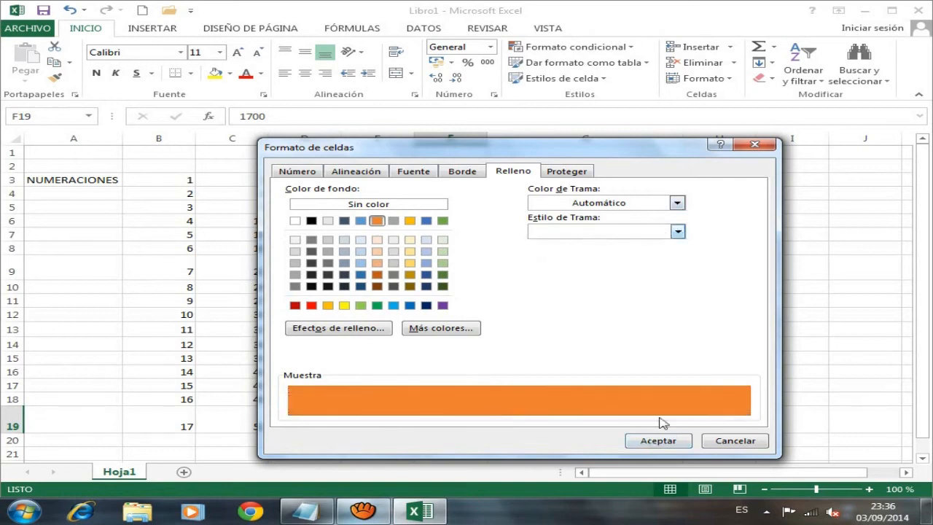
# - Apply the plain orange fill to cell F19 and select cell E19
pyautogui.click(662, 442)
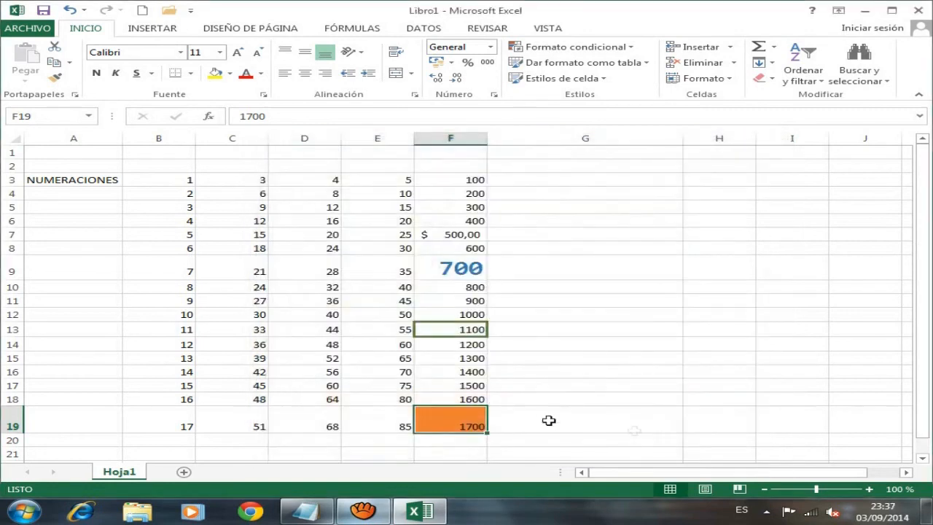
pyautogui.click(406, 418)
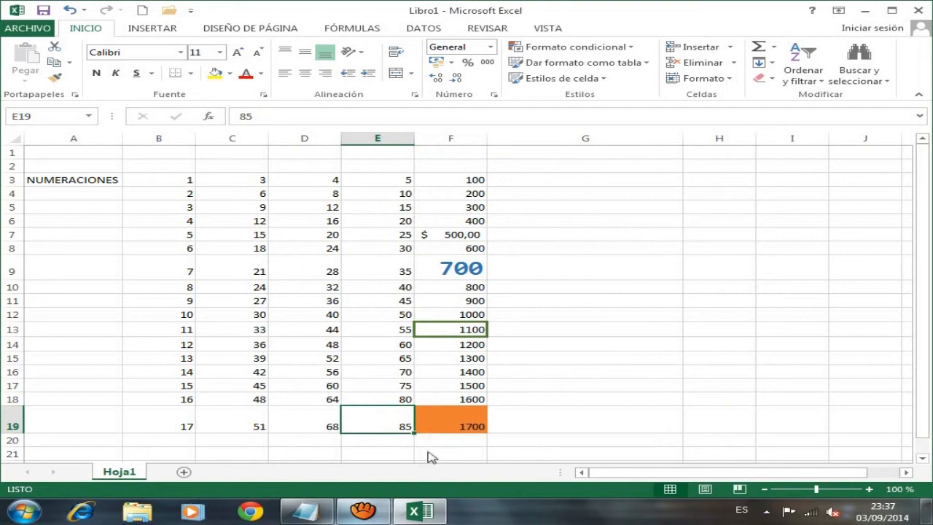
# - Switch to the class notes and highlight section 6, COMBINAR CELDAS, including its full instructions
pyautogui.click(330, 517)
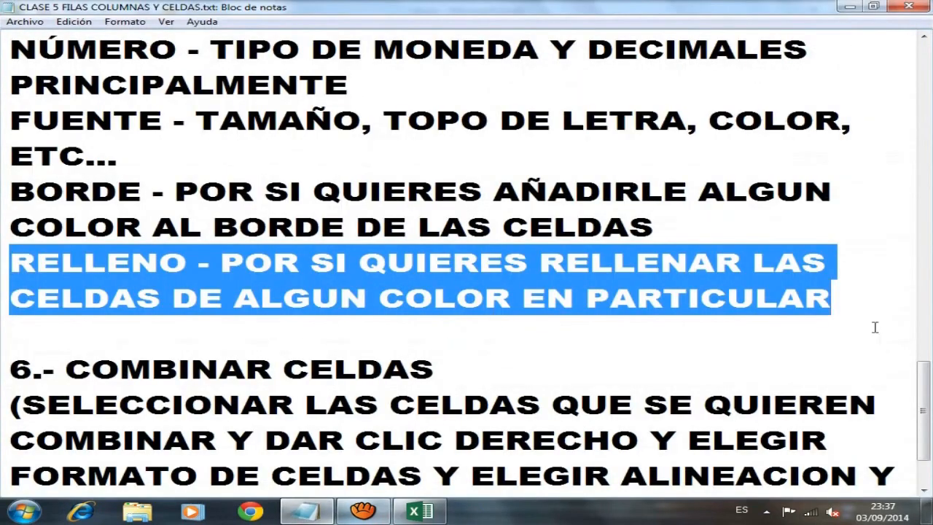
pyautogui.moveTo(927, 379); pyautogui.dragTo(929, 412)
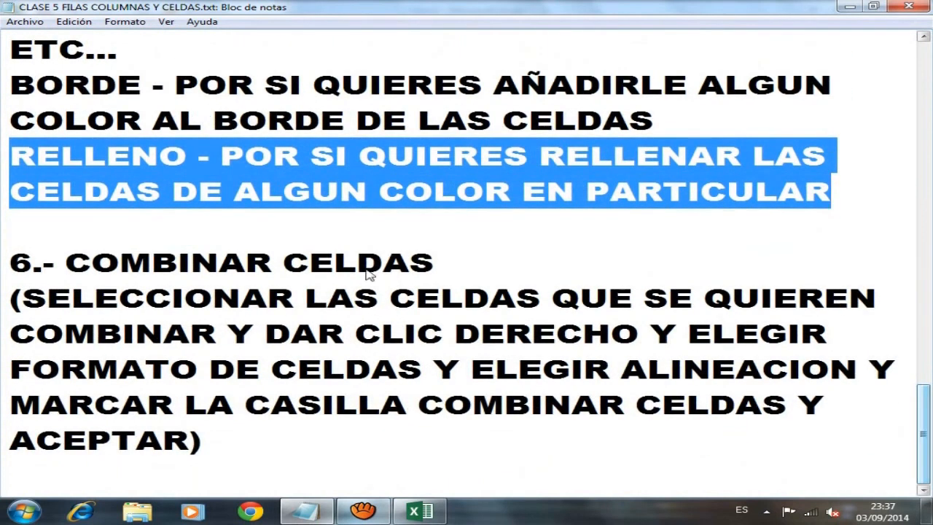
pyautogui.moveTo(10, 262); pyautogui.dragTo(293, 441)
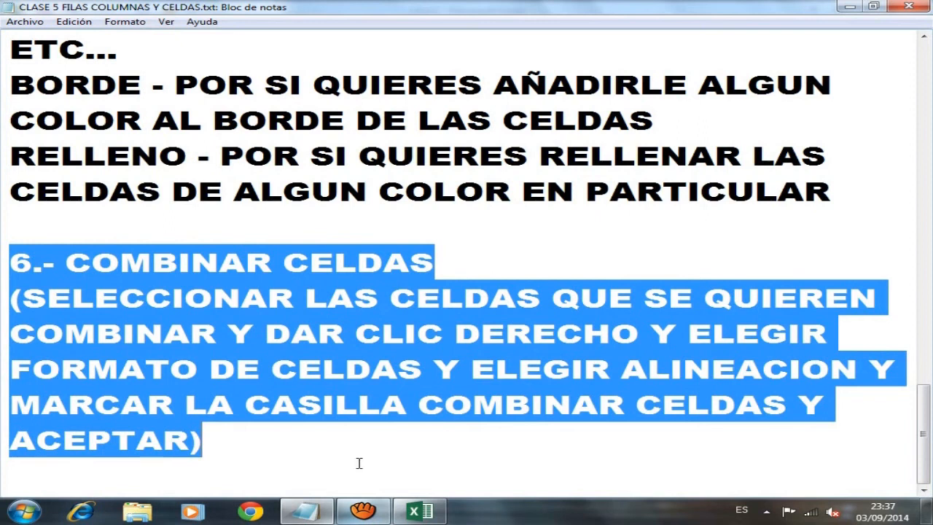
# - Switch back to Excel, merge the range G3:I9 with the Combinar celdas option, and select the merged cell to check it
pyautogui.click(427, 516)
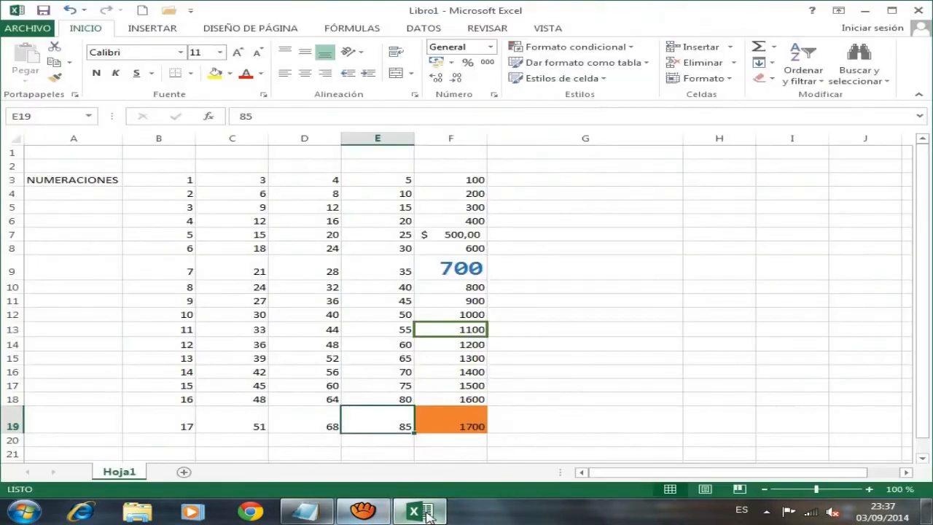
pyautogui.click(566, 180)
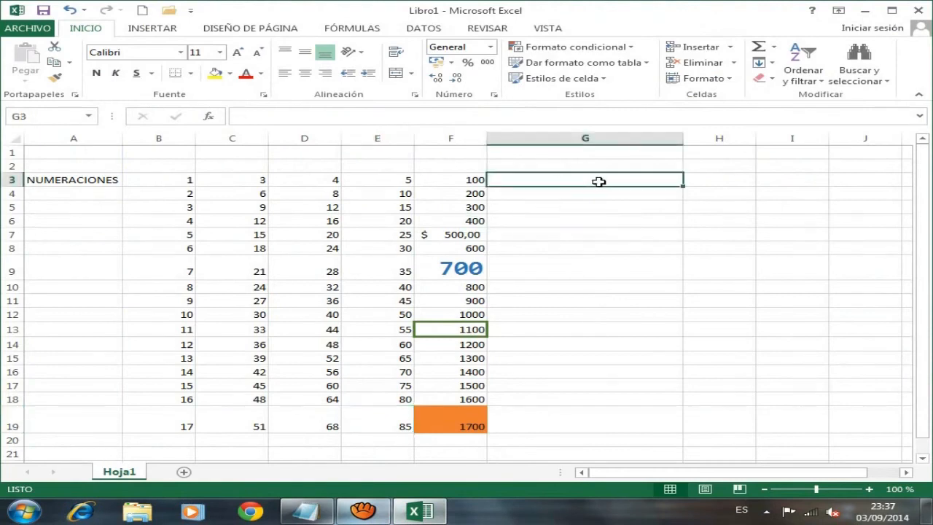
pyautogui.moveTo(598, 181); pyautogui.dragTo(585, 248)
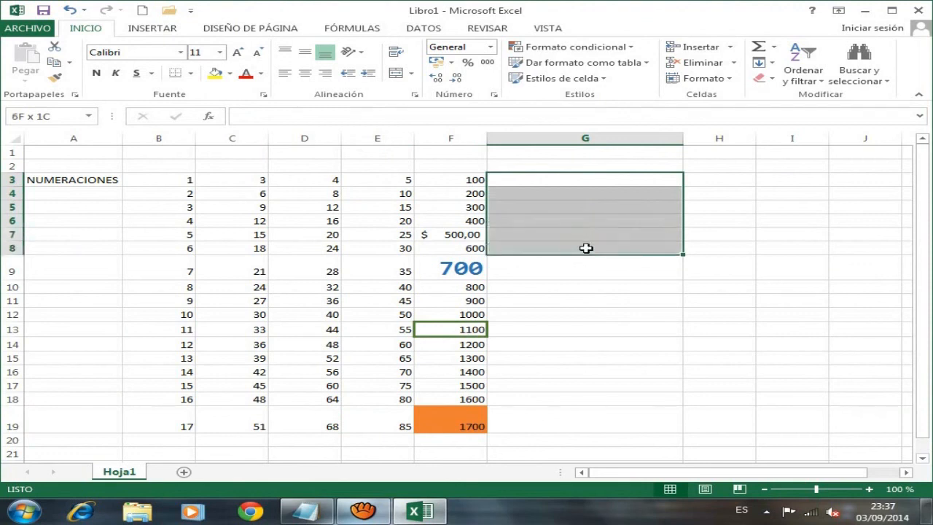
pyautogui.moveTo(585, 249); pyautogui.dragTo(812, 259)
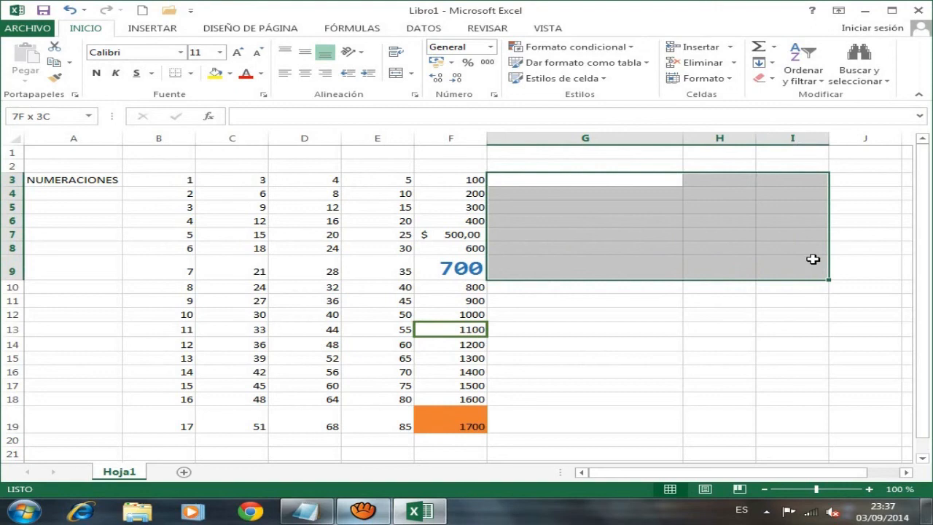
pyautogui.rightClick(537, 269)
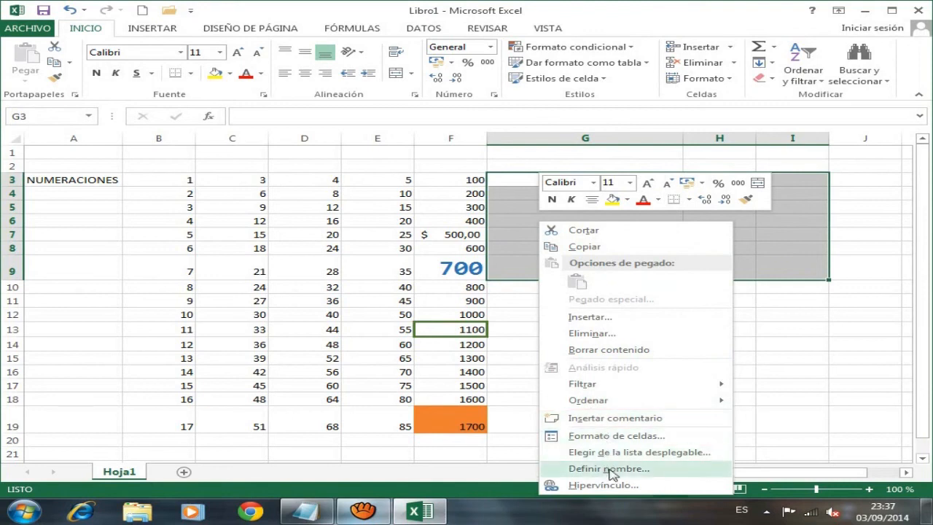
pyautogui.click(604, 435)
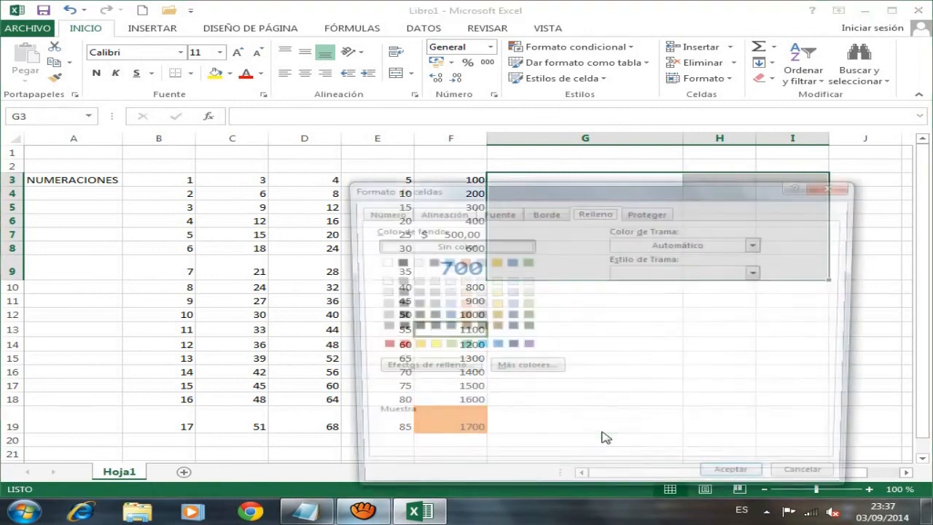
pyautogui.click(437, 212)
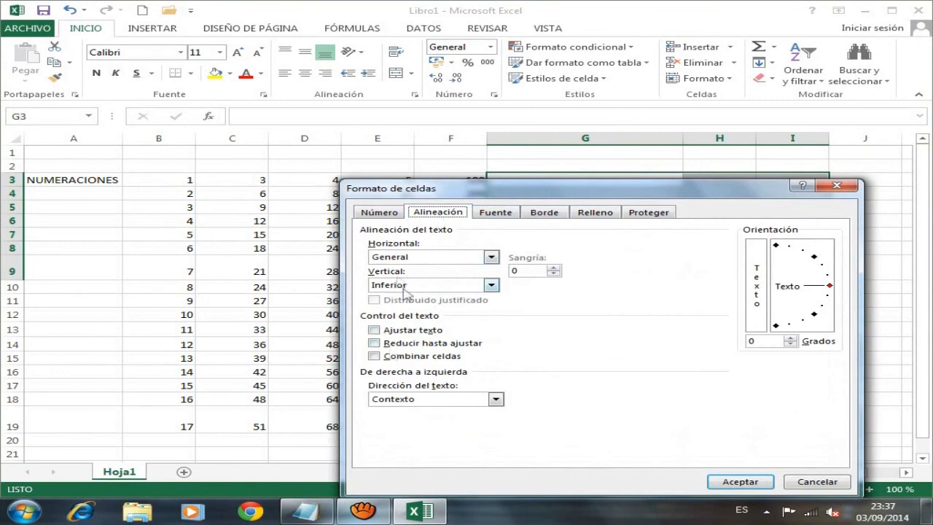
pyautogui.click(373, 356)
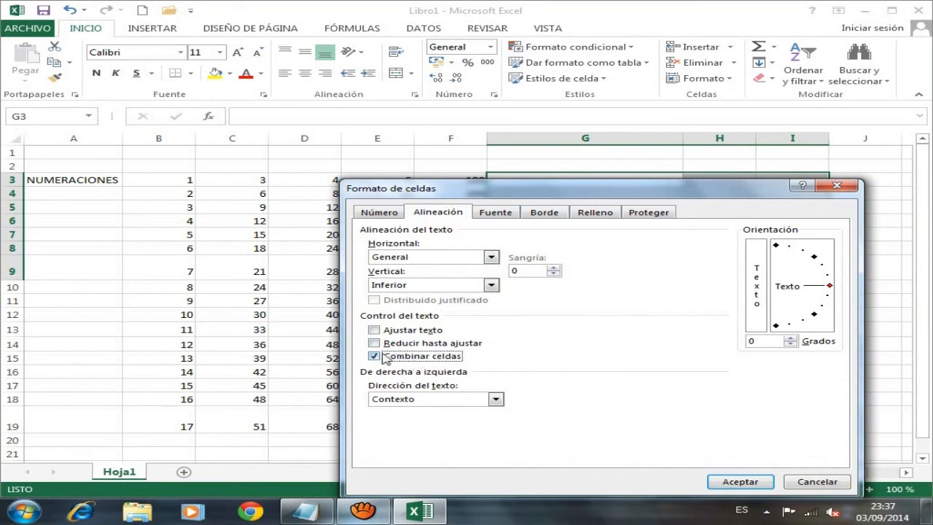
pyautogui.click(736, 483)
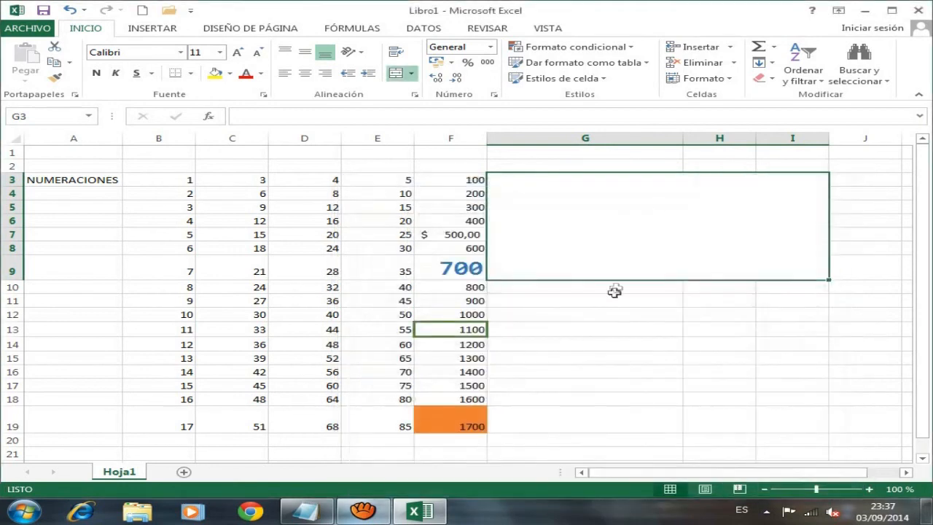
pyautogui.click(616, 288)
pyautogui.click(620, 250)
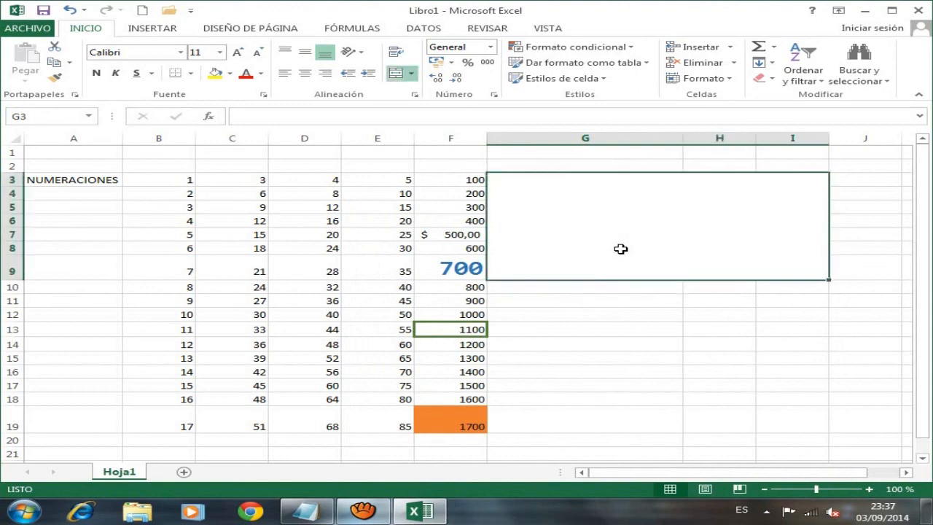
pyautogui.click(618, 287)
pyautogui.click(621, 249)
# - Center the values in the range B3:F19 horizontally with the Centrar alignment in the cell format settings
pyautogui.click(316, 179)
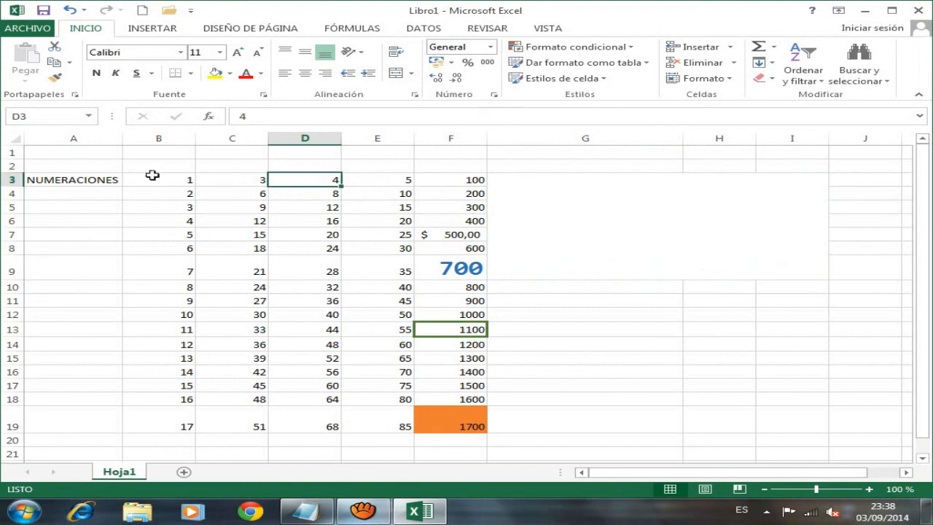
pyautogui.moveTo(146, 175); pyautogui.dragTo(453, 426)
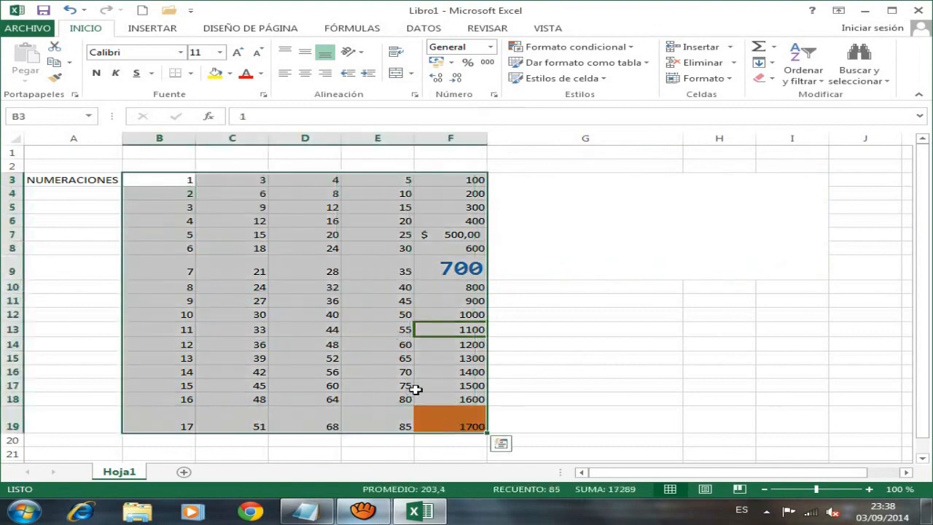
pyautogui.rightClick(434, 399)
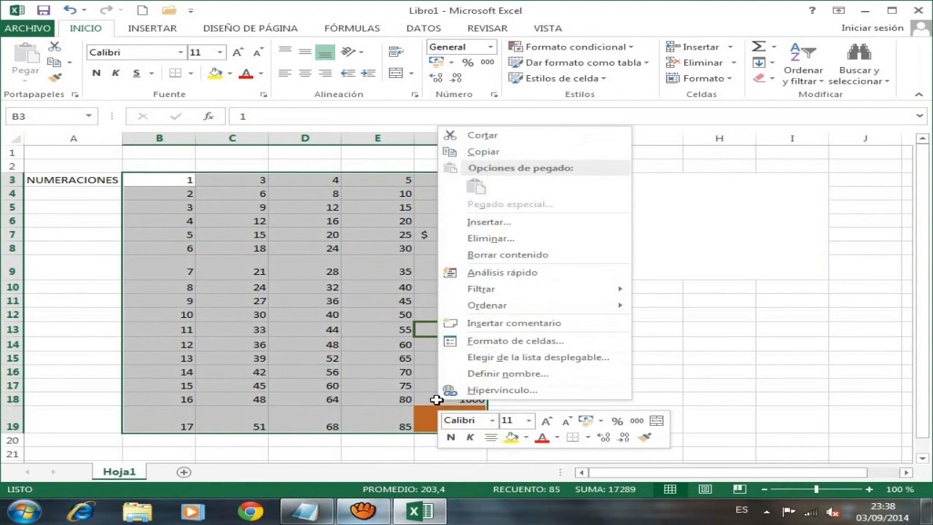
pyautogui.click(493, 342)
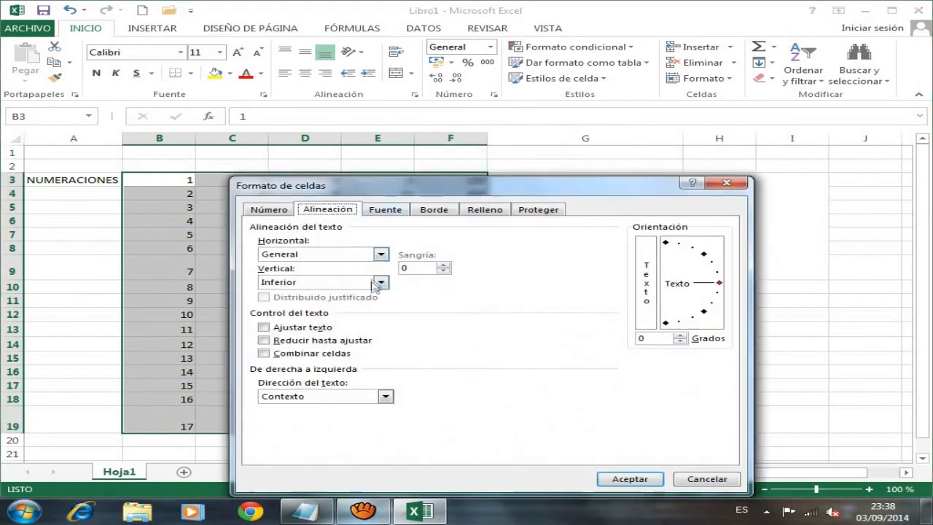
pyautogui.click(380, 255)
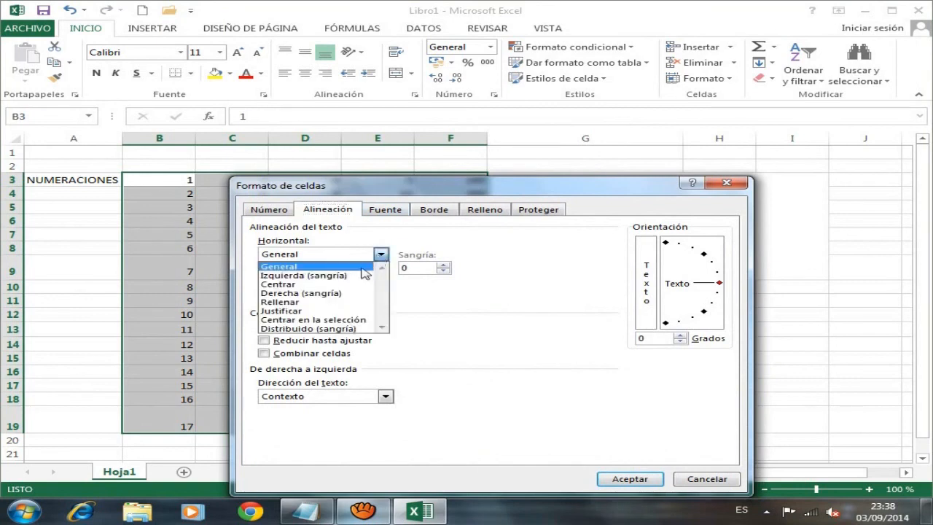
pyautogui.click(298, 285)
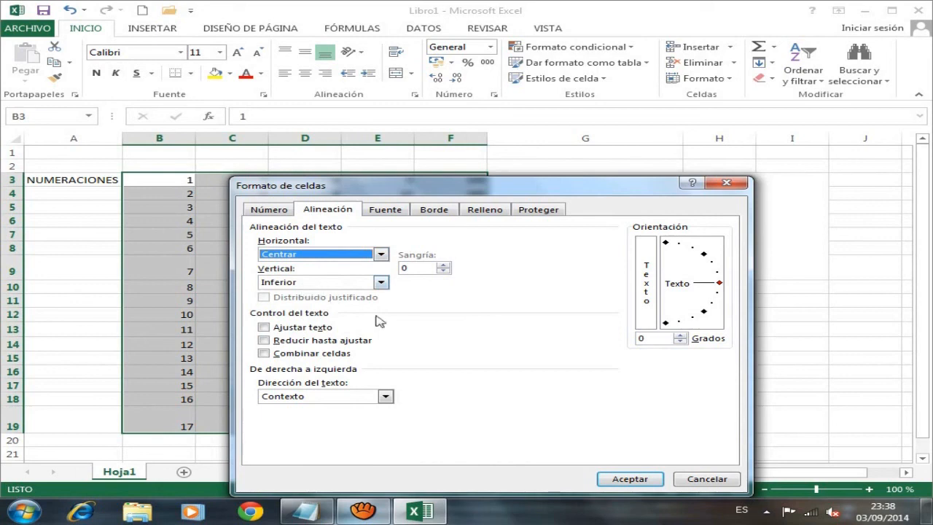
pyautogui.click(629, 479)
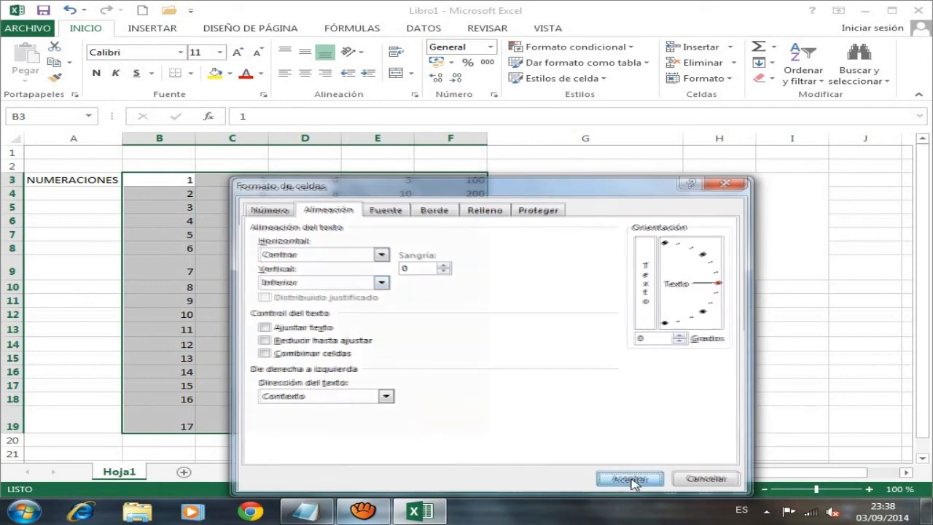
pyautogui.click(371, 326)
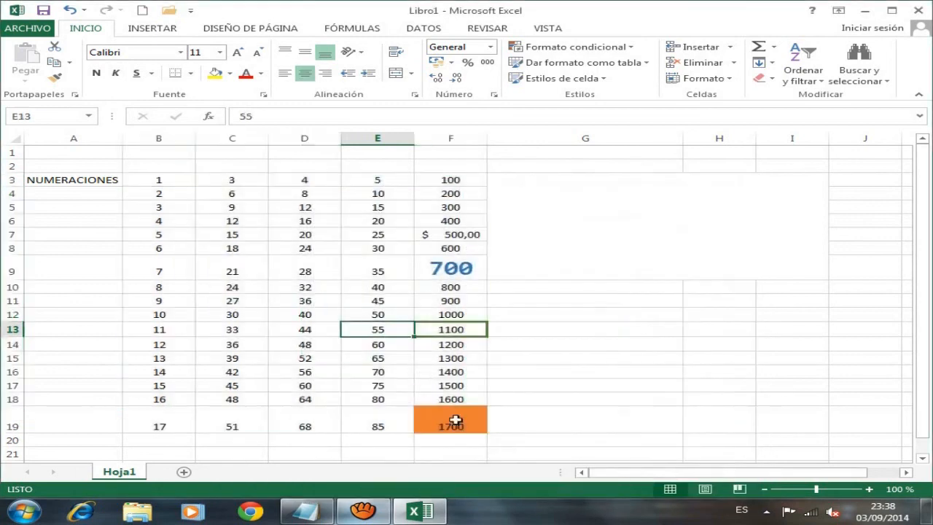
# - Align the values in B3:F19 horizontally to the right with the Derecha (sangría) option
pyautogui.moveTo(138, 180); pyautogui.dragTo(445, 422)
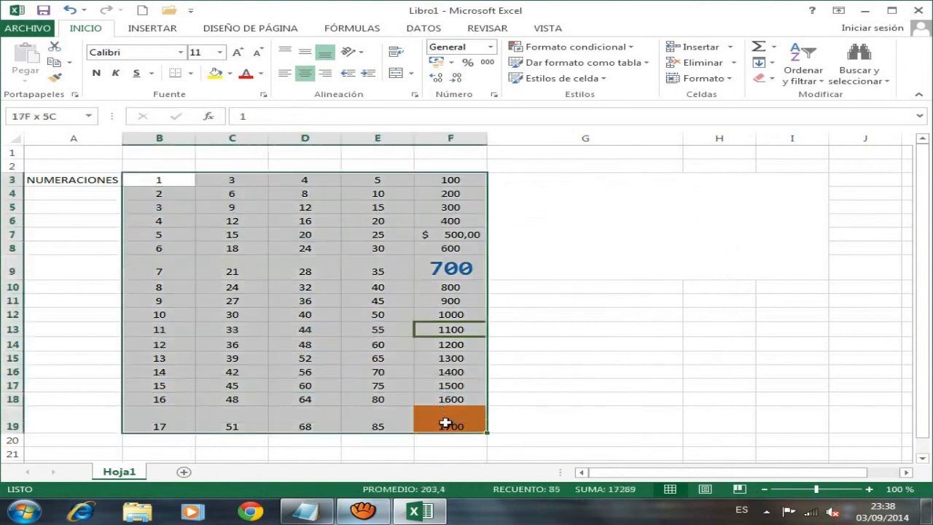
pyautogui.rightClick(345, 207)
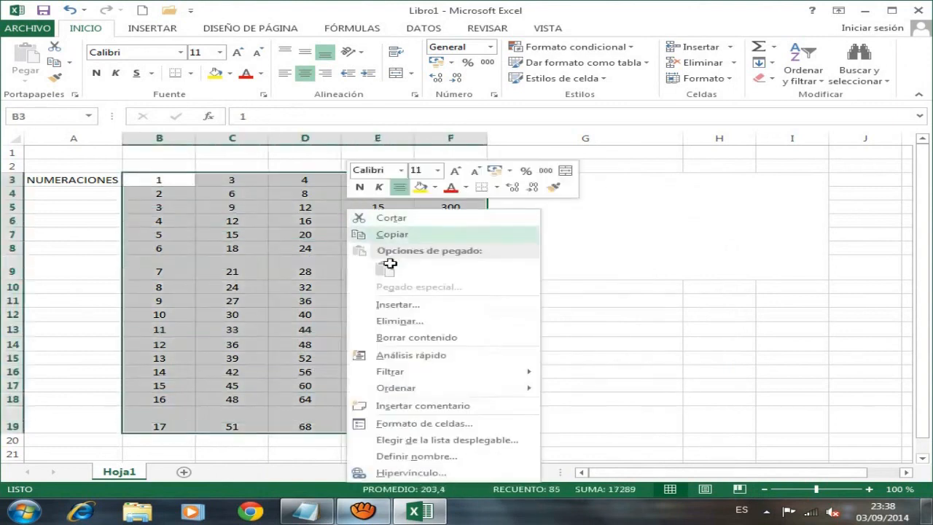
pyautogui.click(424, 423)
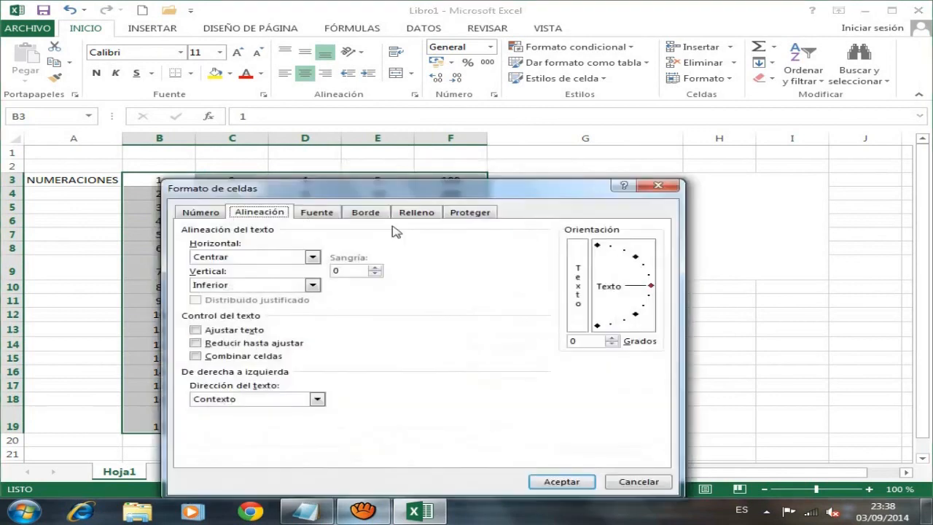
pyautogui.click(311, 257)
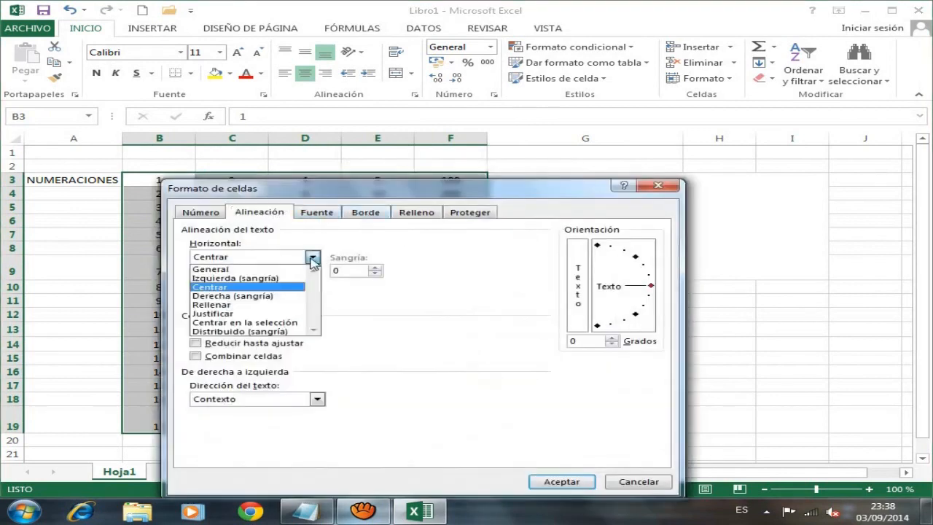
pyautogui.click(253, 297)
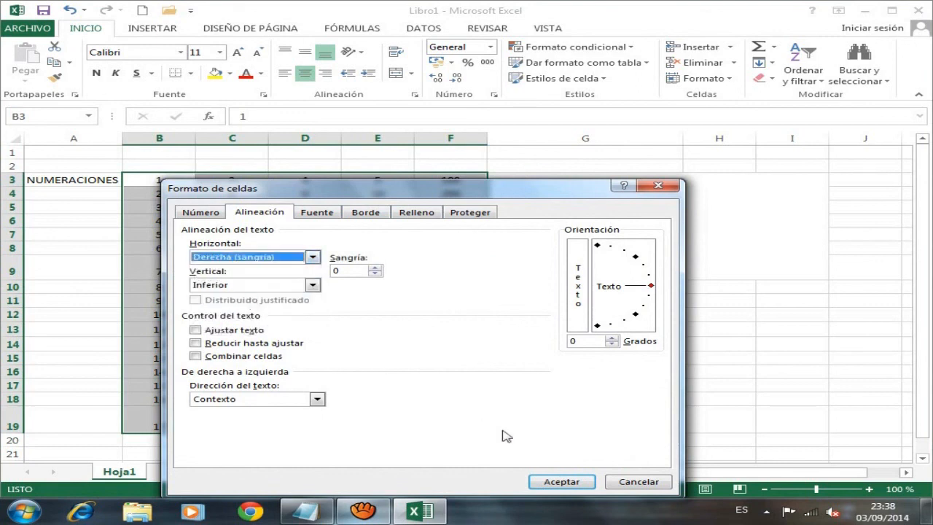
pyautogui.click(561, 481)
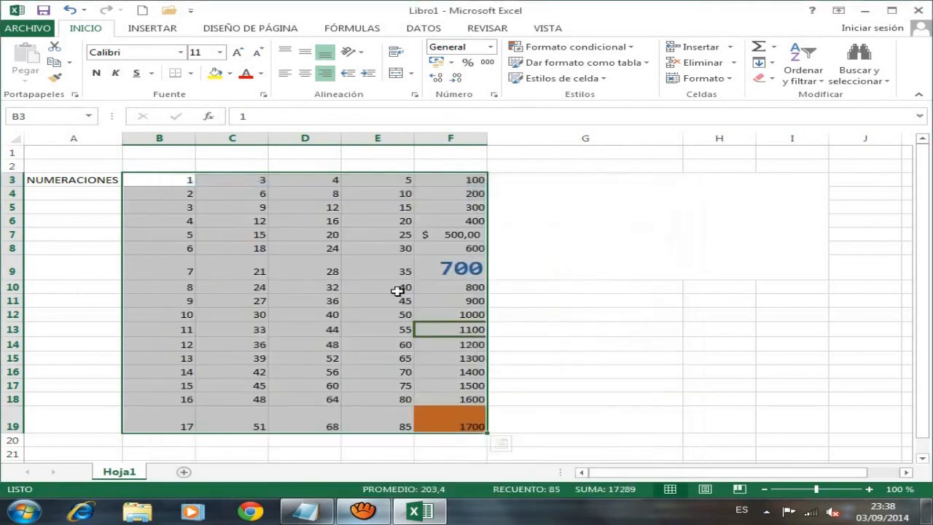
pyautogui.click(398, 289)
# - Align the values in B3:F19 horizontally to the left with the Izquierda (sangría) option
pyautogui.moveTo(167, 179); pyautogui.dragTo(447, 427)
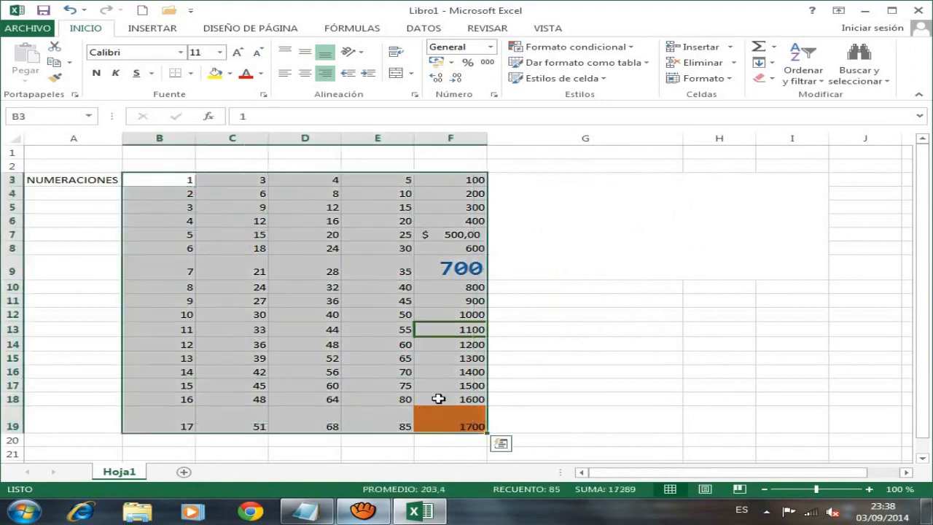
pyautogui.rightClick(384, 343)
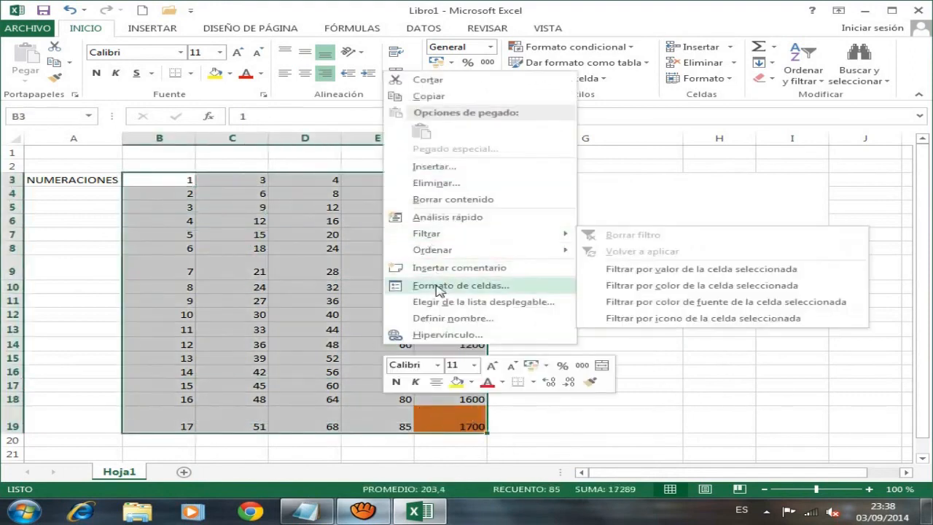
pyautogui.click(429, 285)
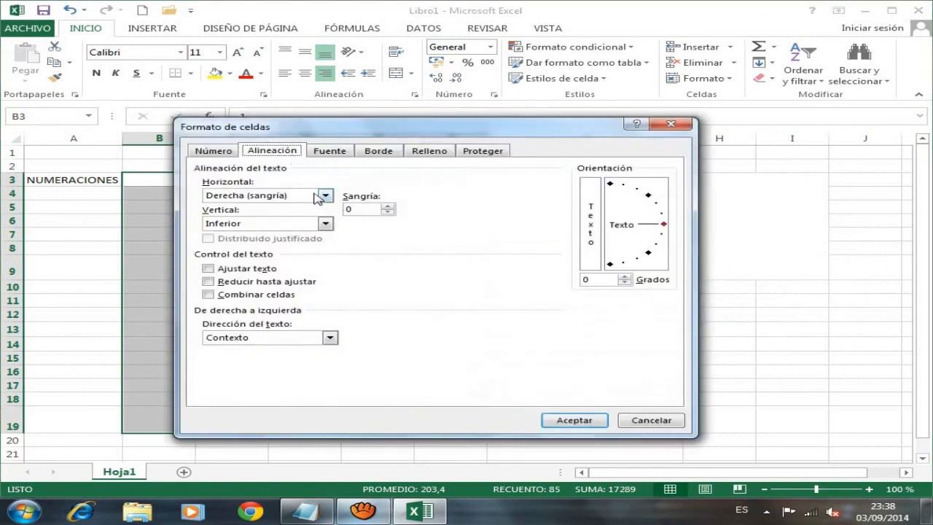
pyautogui.click(325, 195)
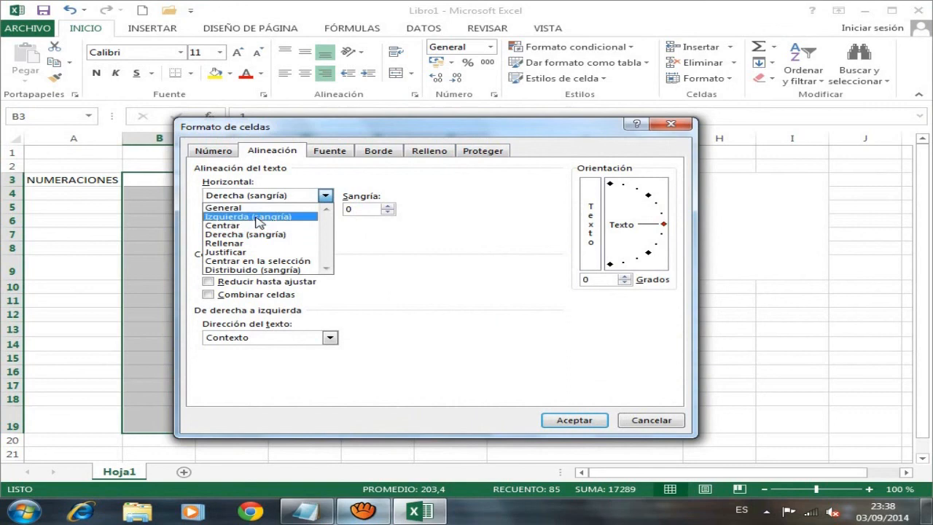
pyautogui.click(255, 217)
pyautogui.click(564, 422)
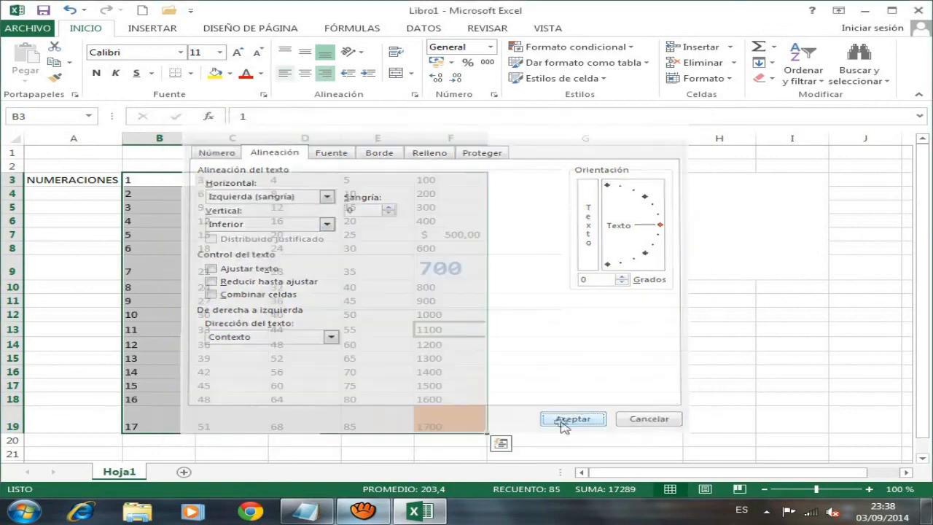
pyautogui.click(408, 314)
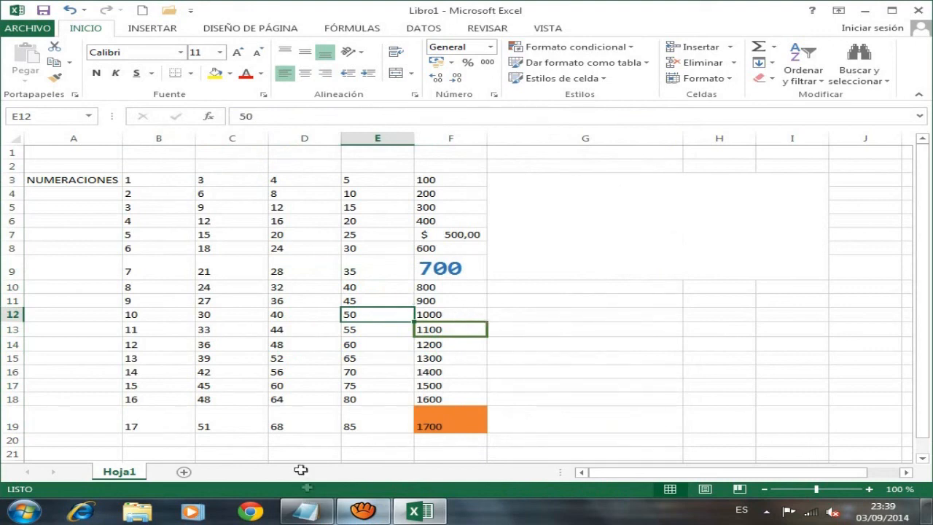
# - Consult section 6 of the class notes, return to Excel and merge F19:G19 with the Combinar celdas option
pyautogui.click(308, 510)
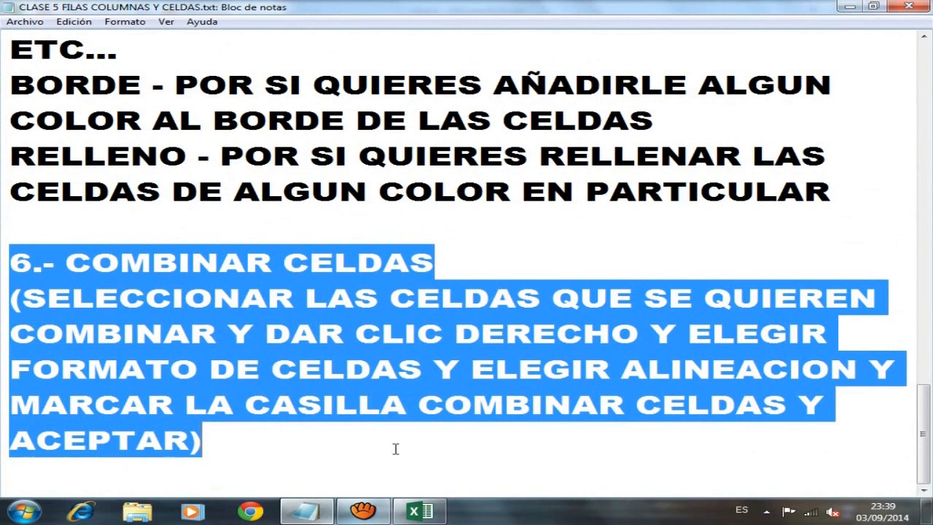
pyautogui.click(423, 512)
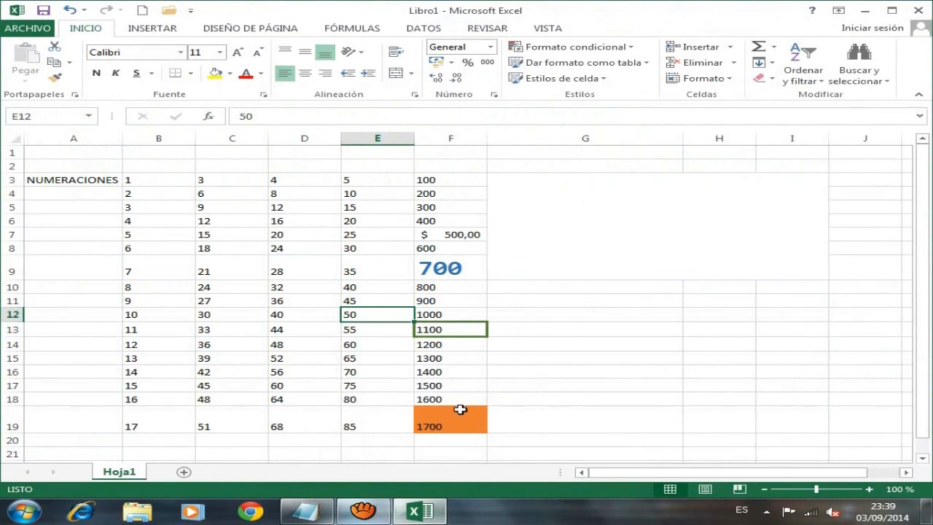
pyautogui.moveTo(462, 427); pyautogui.dragTo(550, 425)
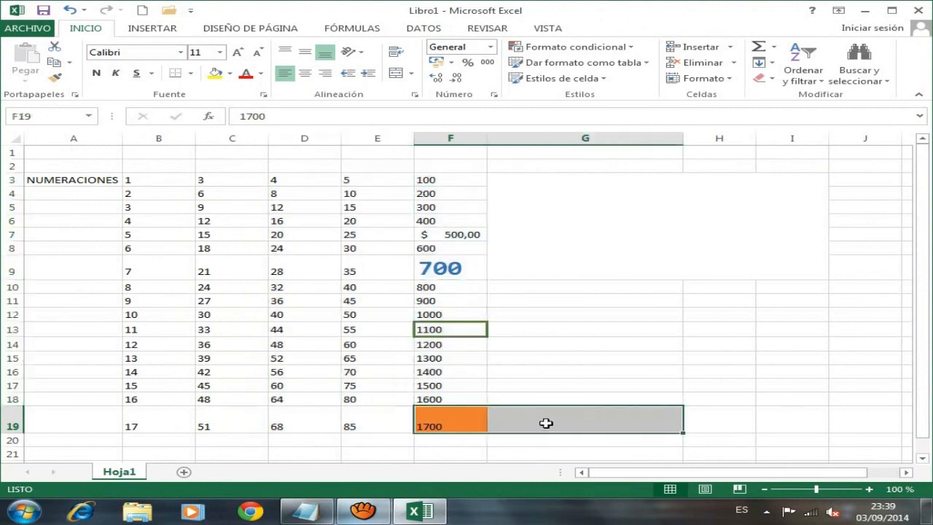
pyautogui.rightClick(545, 423)
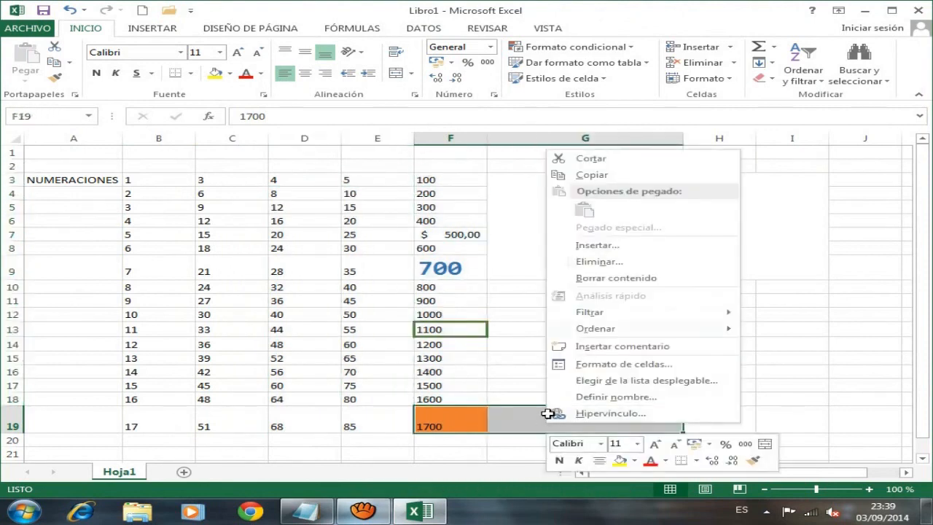
pyautogui.click(604, 365)
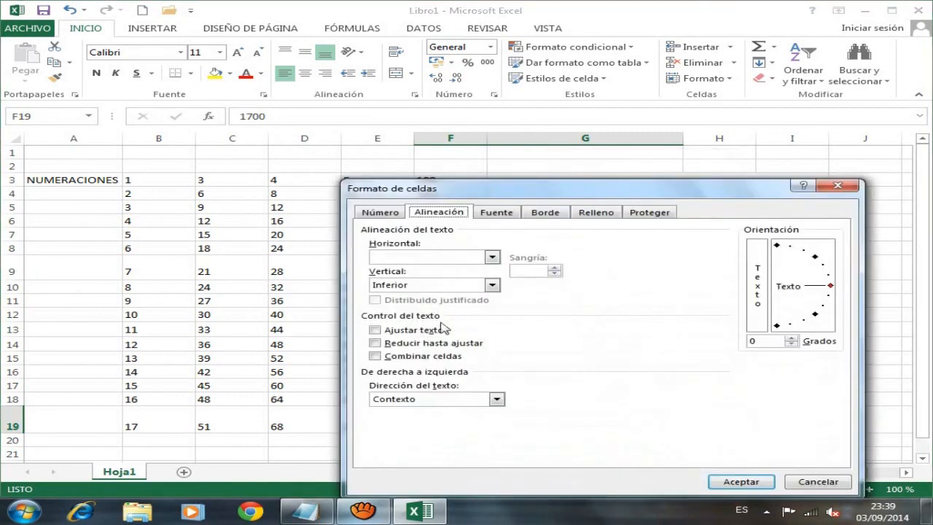
pyautogui.click(375, 355)
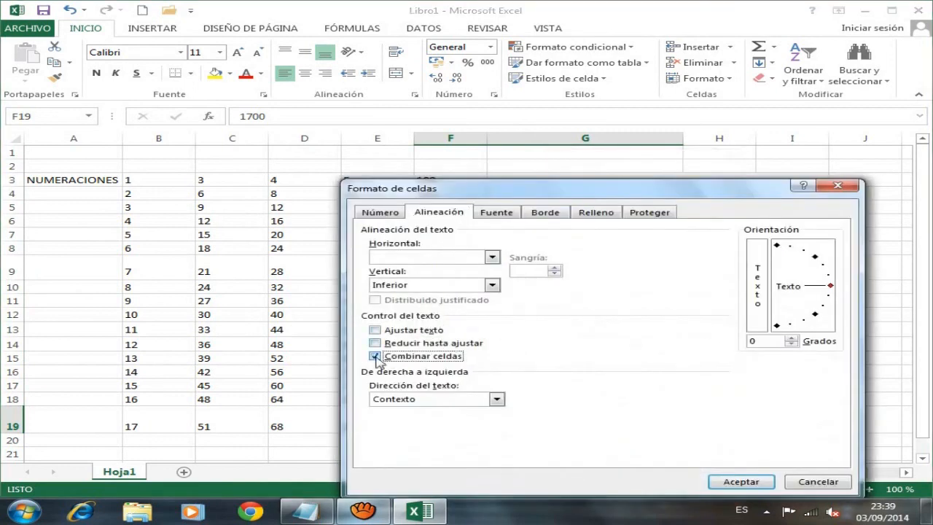
pyautogui.click(743, 483)
pyautogui.click(597, 402)
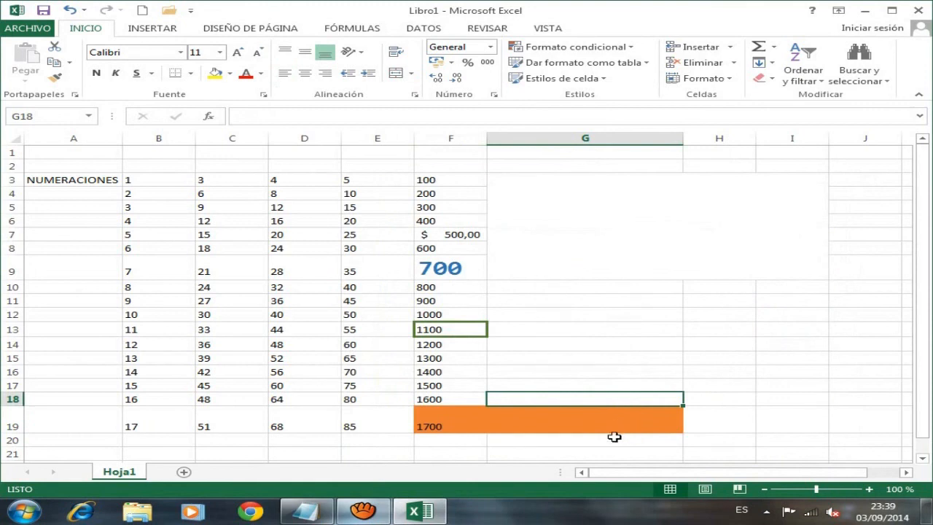
# - Select the merged orange cell and several cells above it in column G to compare them, and switch to the class notes
pyautogui.click(587, 422)
pyautogui.click(605, 399)
pyautogui.click(591, 384)
pyautogui.click(573, 341)
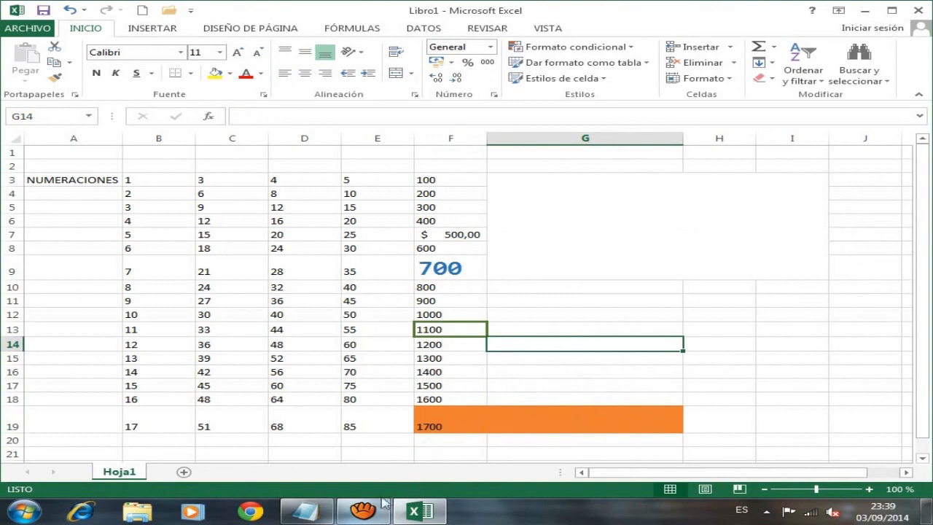
pyautogui.click(306, 512)
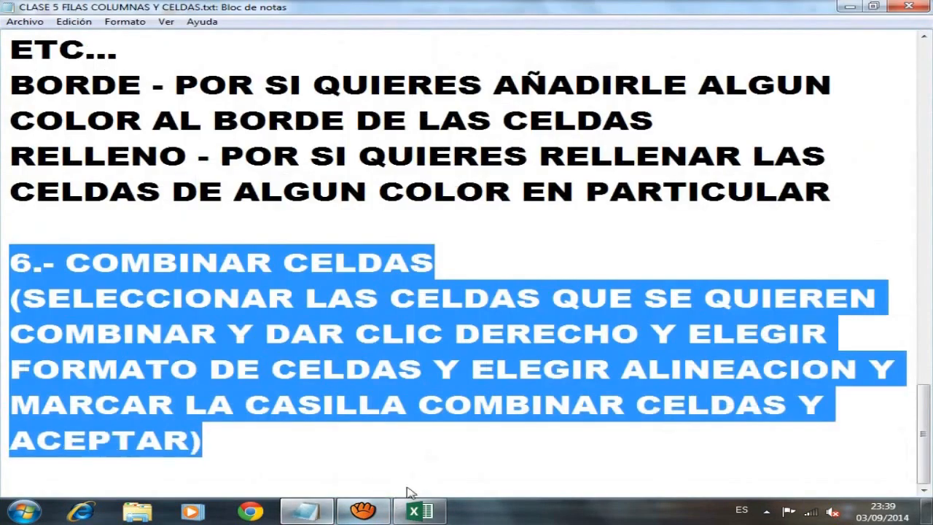